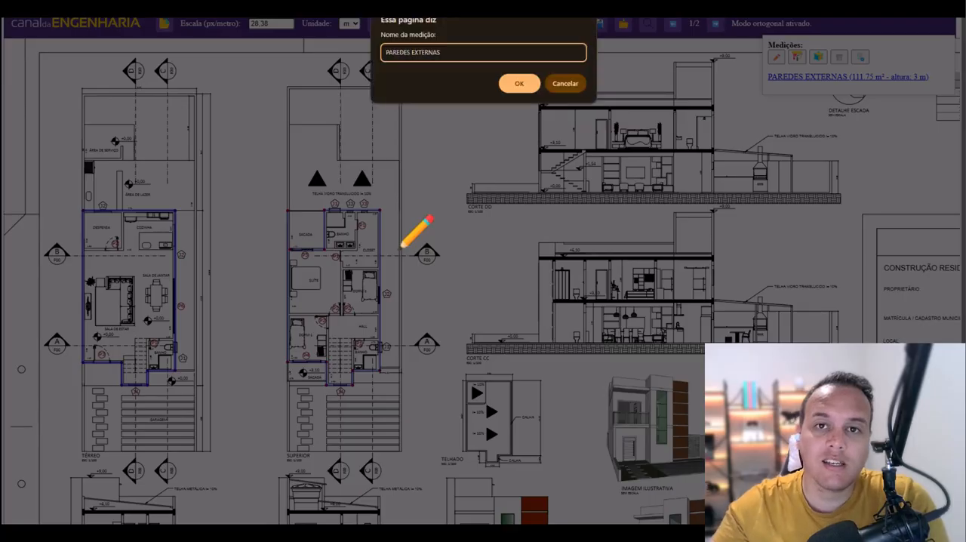
- Save the upper floor's outer wall measurement as PAREDES EXTERNAS PAV 2 with a height of 3 m
left_click(519, 61)
type("3")
left_click(519, 82)
key("Escape")
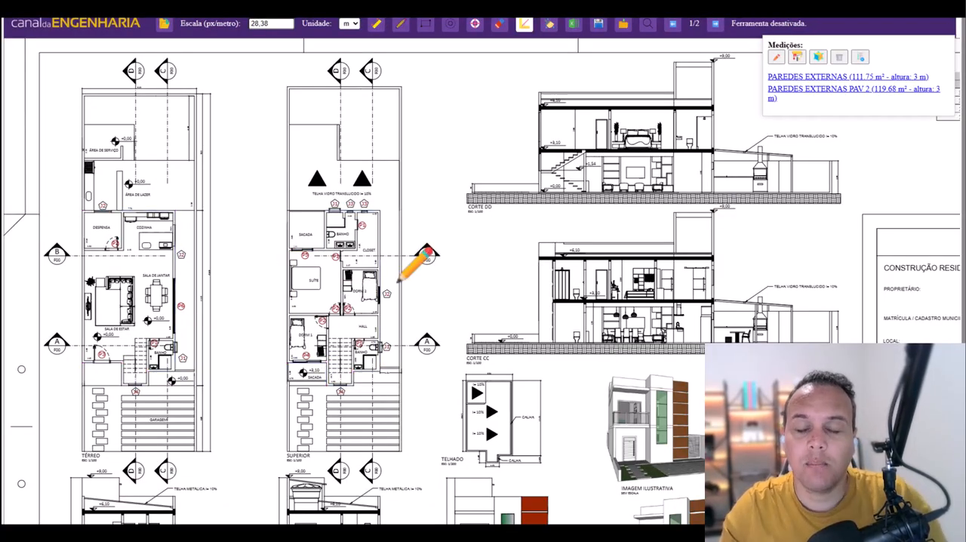
- Trace the outline of the built area on the TÉRREO plan and save it as the area PISO TERREO
left_click(85, 213)
left_click(173, 214)
left_click(174, 369)
left_click(149, 369)
left_click(149, 383)
left_click(123, 383)
left_click(122, 362)
left_click(84, 362)
left_click(84, 214)
type("PISO TERREO")
key("Return")
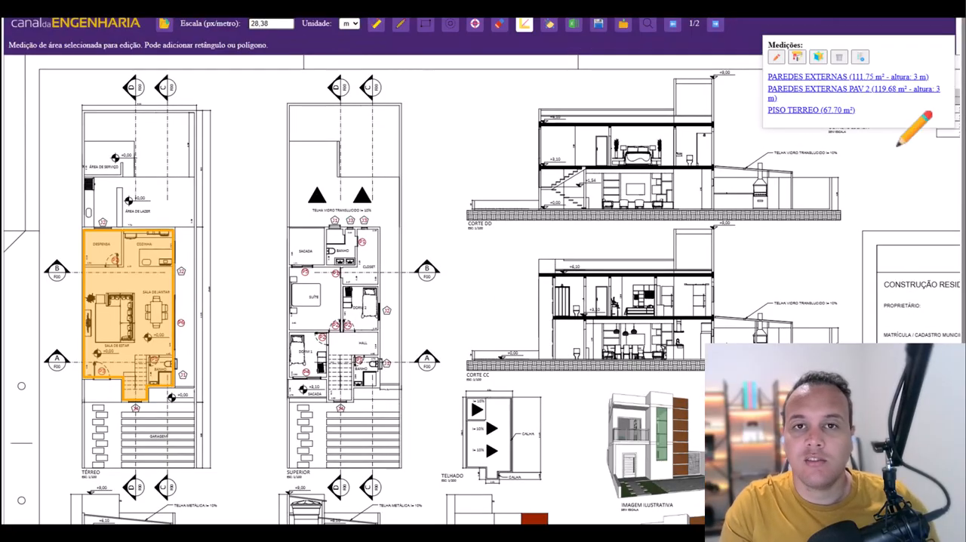
key("Escape")
scroll(430, 360, "down", 1)
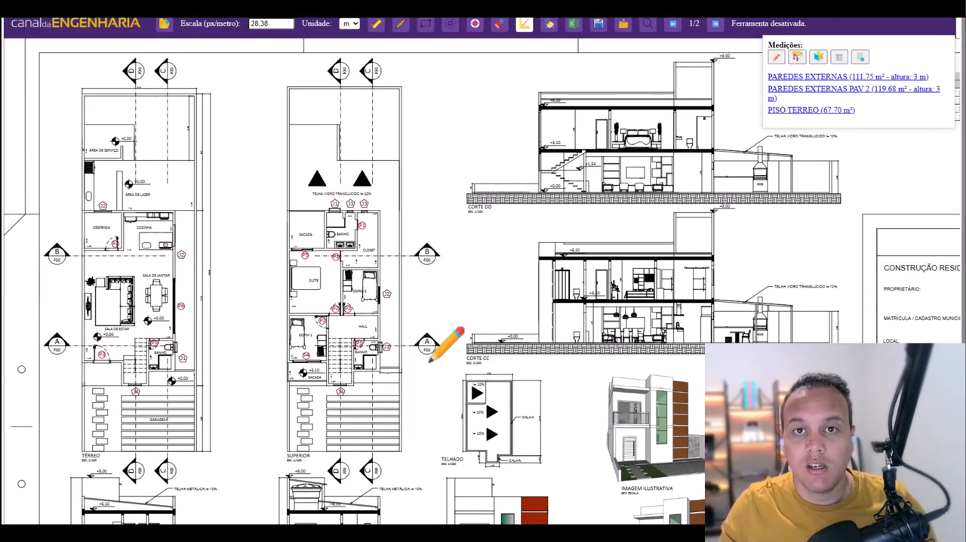
- Count the doors on both floor plans as PORTAS and measure the facade's tall glazed window as JANELA FRONTAL
left_click(474, 23)
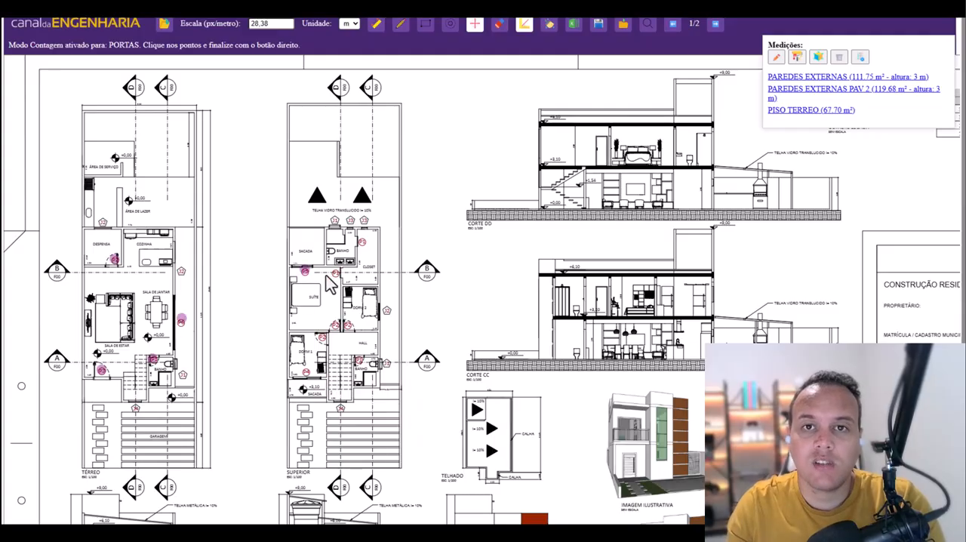
right_click(691, 269)
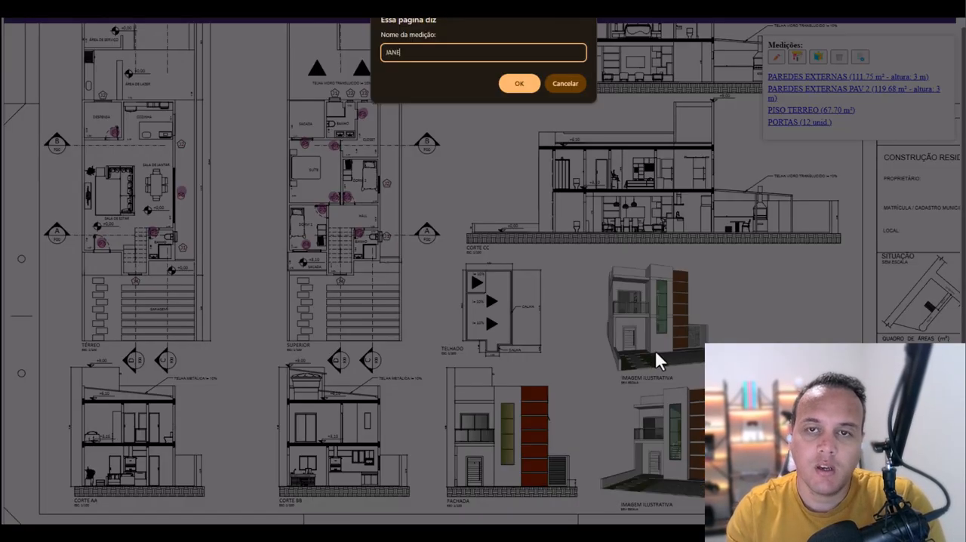
key("Return")
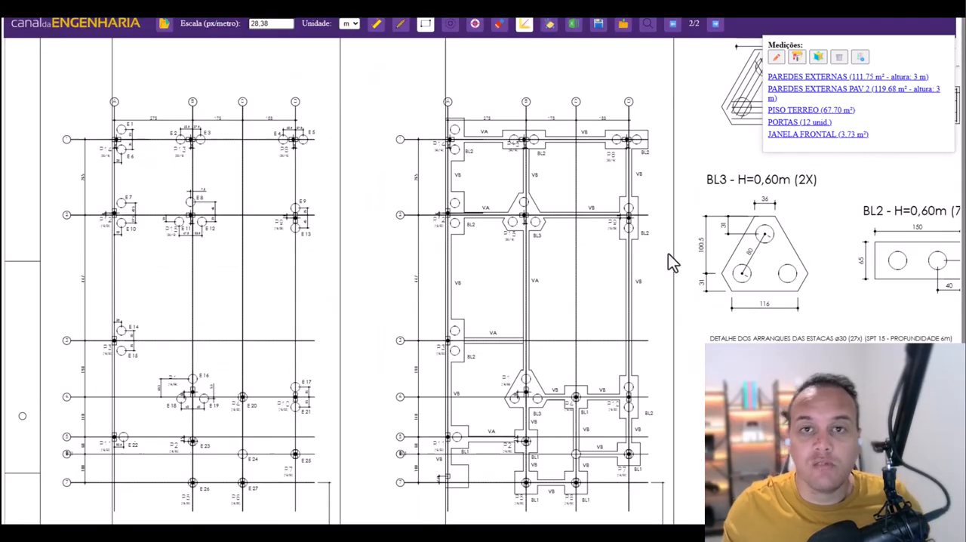
- Create a stage named ETAPA 1 and place it above all existing measurements
left_click(860, 58)
type("ETAPA 1")
left_click(519, 83)
left_click_drag(781, 147, 785, 78)
- Create a stage named ETAPA 2 and move JANELA FRONTAL above PISO TERREO in the measurement list
left_click(860, 58)
type("ETAPA 2")
left_click(519, 83)
left_click_drag(788, 150, 788, 126)
- Measure the beam along axis 1 of the page 2 foundation plan as VIGAS BALDRAMES
left_click(400, 26)
left_click(450, 139)
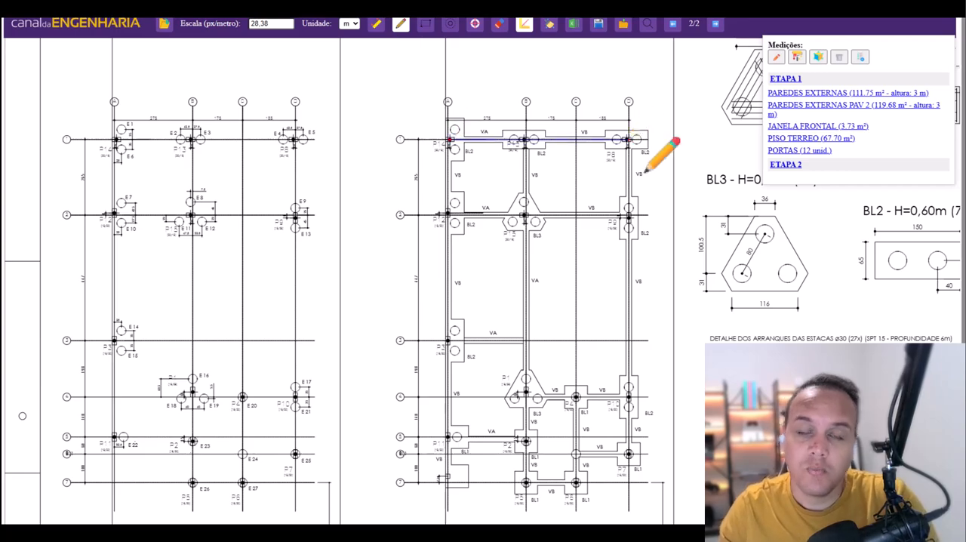
left_click(628, 139)
type("VIGAS BALDRAMES")
left_click(522, 84)
left_click(566, 57)
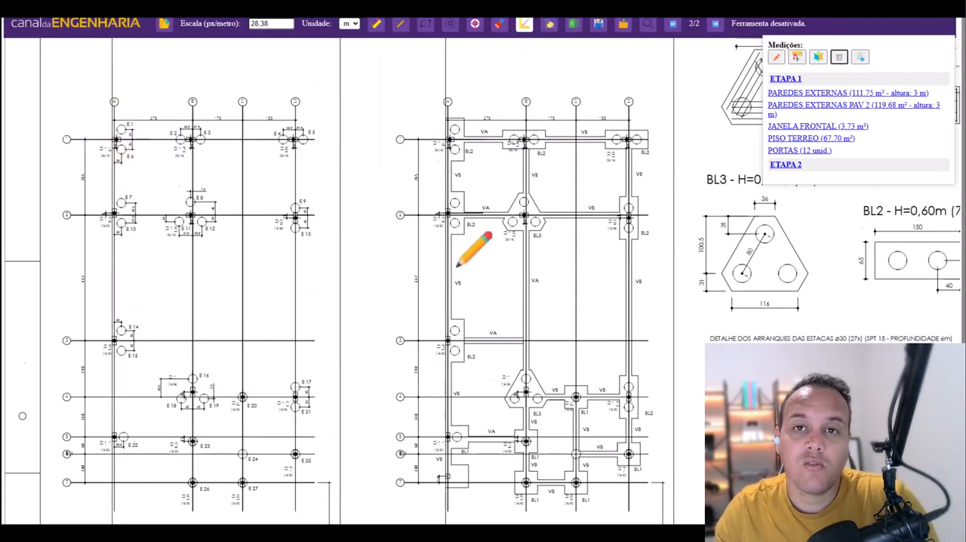
- Calibrate page 2's scale by drawing a reference line along the foundation plan's lot edge with a real length of 8 m
scroll(161, 366, "down", 5)
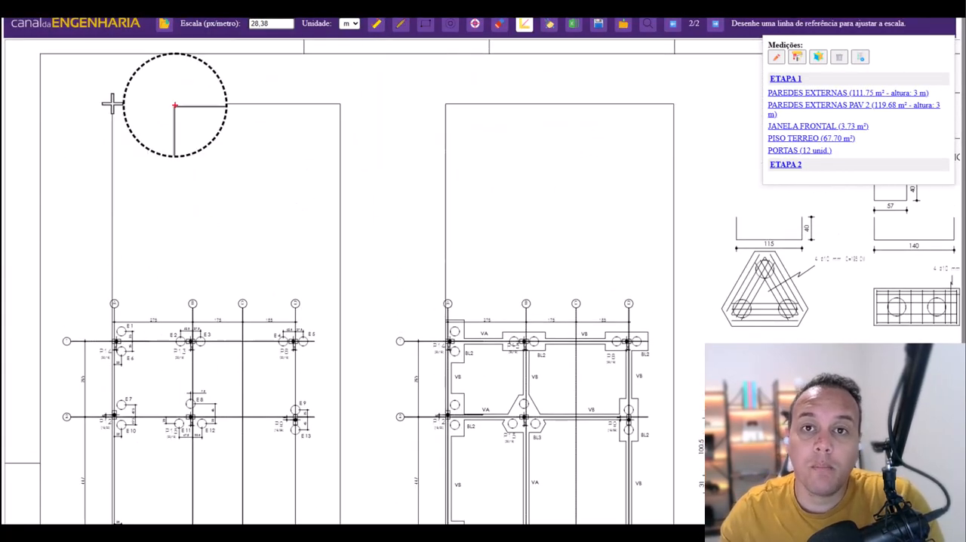
left_click(112, 104)
left_click(341, 104)
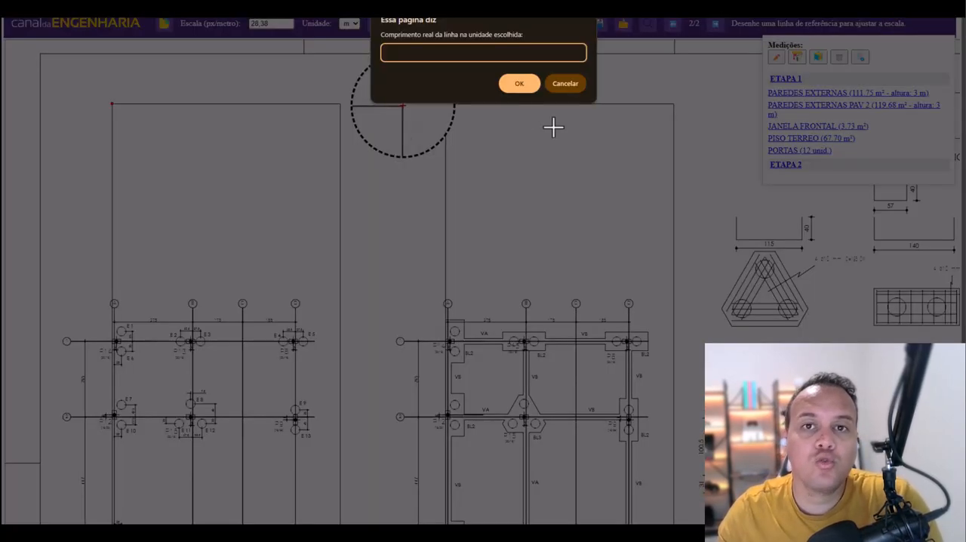
type("8")
left_click(519, 84)
- Measure the axis 1 beam between the outer columns again at the new scale as VIGAS BALDRAMES
scroll(446, 249, "down", 2)
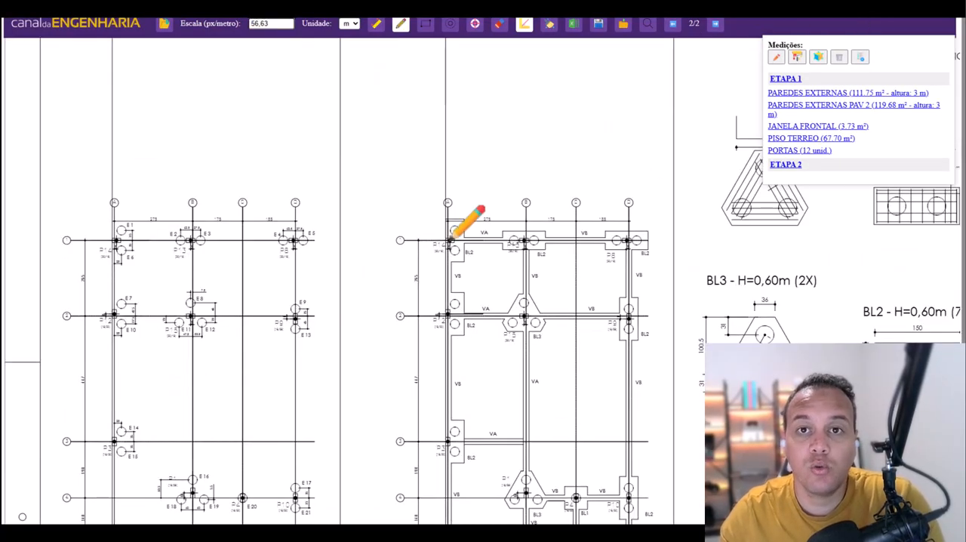
left_click(450, 240)
left_click(629, 240)
type("VIGAS BALDRAMES")
left_click(519, 83)
left_click(566, 59)
scroll(544, 188, "down", 3)
- Add the outer perimeter beams of the foundation plan to the VIGAS BALDRAMES measurement
left_click(820, 179)
left_click(629, 89)
left_click(629, 403)
left_click(576, 403)
left_click(526, 431)
left_click(447, 386)
left_click(448, 89)
scroll(536, 280, "up", 1)
scroll(537, 280, "down", 2)
key("Escape")
- Delete the VIGAS BALDRAMES measurement from ETAPA 2
left_click(499, 24)
left_click(839, 58)
left_click(852, 178)
scroll(484, 325, "up", 3)
scroll(485, 324, "down", 1)
- Measure the beam along axis 1 of the foundation plan as a length named VIGAS BALDRAMES, without a height
left_click(400, 24)
left_click(449, 148)
left_click(628, 148)
type("VIGAS BALDRAMES")
left_click(518, 82)
left_click(565, 59)
- Add the remaining perimeter and inner foundation beams to the VIGAS BALDRAMES measurement
left_click(819, 180)
left_click(628, 148)
left_click(628, 462)
left_click(576, 463)
left_click(526, 450)
left_click(448, 348)
left_click(526, 349)
left_click(447, 224)
left_click(628, 224)
scroll(628, 226, "down", 3)
left_click(628, 254)
scroll(682, 367, "up", 2)
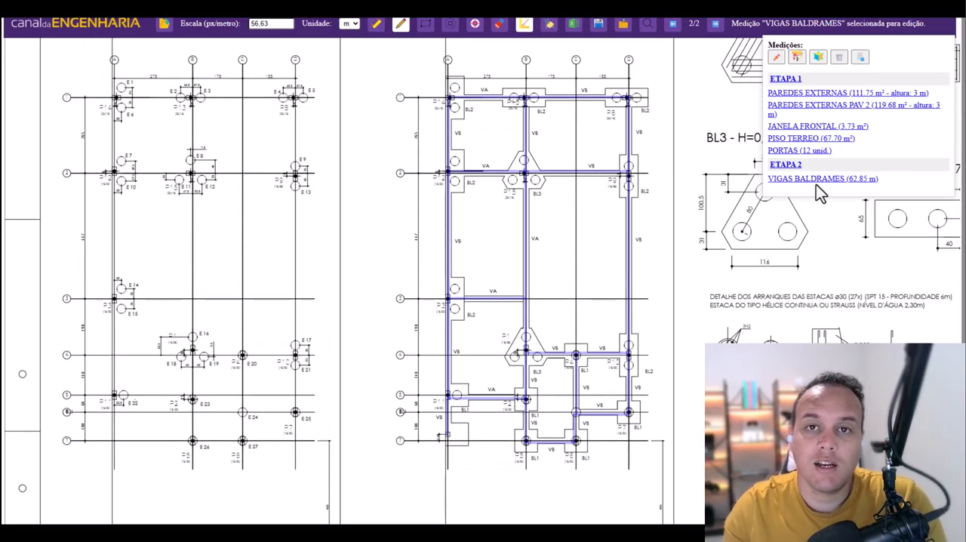
- Convert VIGAS BALDRAMES to a volume, entering 0,2 m for the beam section
left_click(819, 58)
type("0,2")
left_click(520, 84)
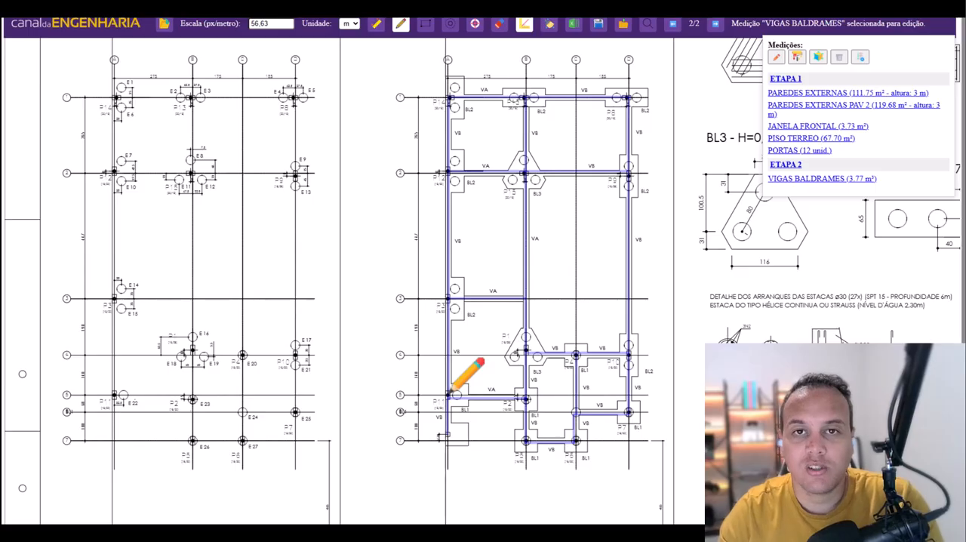
key("Escape")
- Measure the first foundation blocks along axis 1 as rectangular areas named BLOCOS DE FUNDAÇÃO
left_click(425, 24)
mouse_move(446, 77)
left_mouse_down()
mouse_move(464, 119)
mouse_move(544, 123)
left_mouse_up()
type("BLOCOS DE FUNDAÇÃO")
left_click(517, 84)
- Add the rectangular foundation blocks on axes 1 to 4 to the BLOCOS DE FUNDAÇÃO measurement
left_click(829, 191)
left_click_drag(605, 106, 647, 124)
left_click_drag(462, 167, 447, 208)
left_click_drag(620, 172, 637, 213)
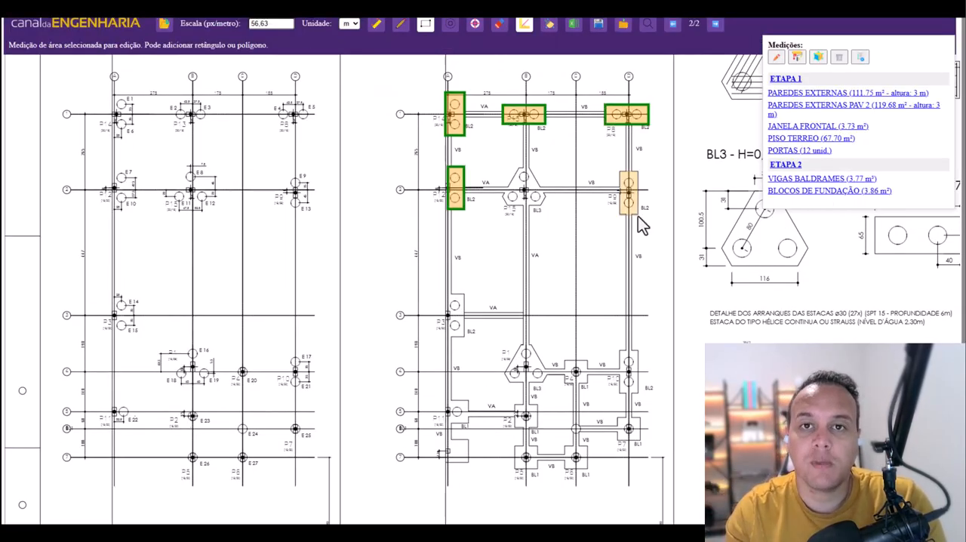
left_click_drag(463, 295, 447, 336)
left_click_drag(564, 383, 587, 361)
left_click_drag(619, 349, 638, 393)
- Add the BL1 foundation blocks on the plan's lowest axes to the BLOCOS DE FUNDAÇÃO measurement
left_click_drag(468, 399, 445, 424)
left_click_drag(514, 404, 538, 427)
left_click_drag(617, 417, 641, 442)
left_click_drag(538, 445, 514, 467)
left_click_drag(563, 445, 587, 468)
left_click_drag(469, 440, 446, 461)
left_click(401, 24)
key("Escape")
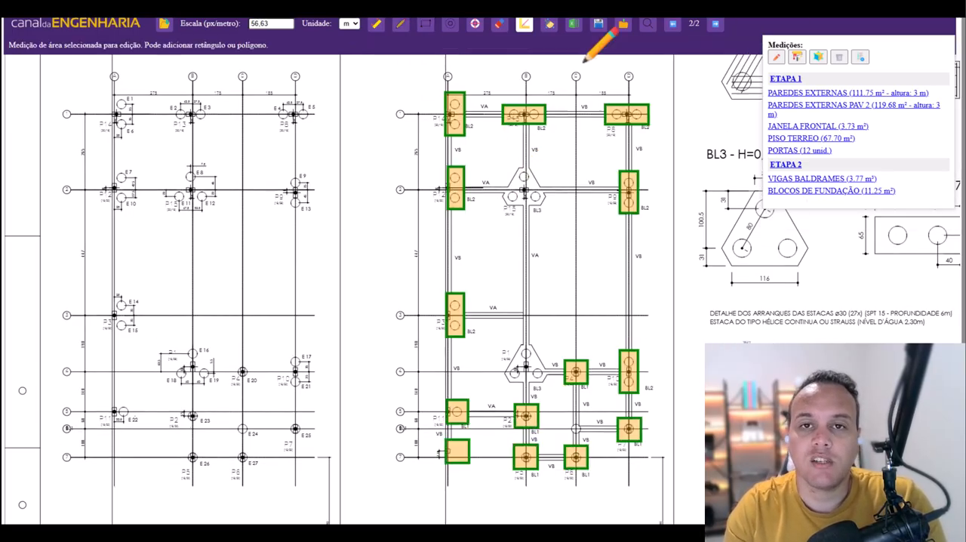
left_click(795, 191)
left_click(401, 24)
left_click(829, 191)
left_click(400, 24)
key("Escape")
left_click(829, 191)
left_click(499, 24)
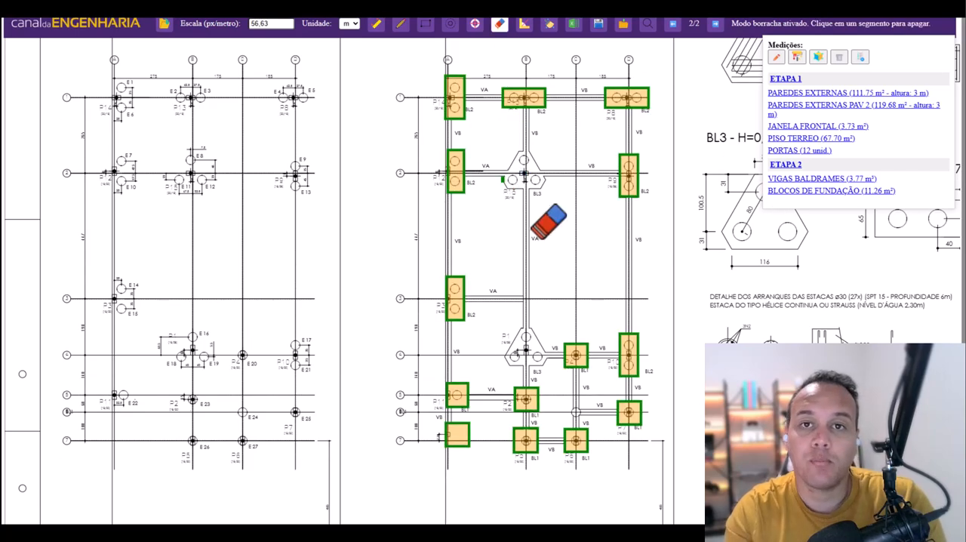
- Trace both triangular BL3 blocks as polygons in the BLOCOS DE FUNDAÇÃO measurement
left_click(830, 191)
left_click(401, 25)
left_click(503, 179)
left_click(519, 152)
left_click(531, 152)
left_click(546, 180)
left_click(540, 188)
left_click(509, 189)
left_click(503, 180)
left_click(504, 357)
left_click(520, 328)
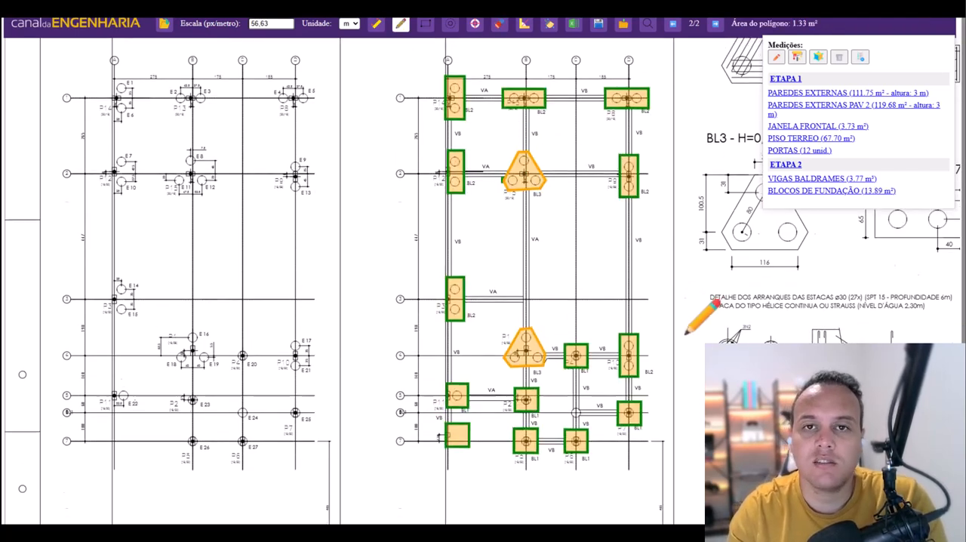
- Convert the BLOCOS DE FUNDAÇÃO area to a volume
left_click(817, 57)
key("Return")
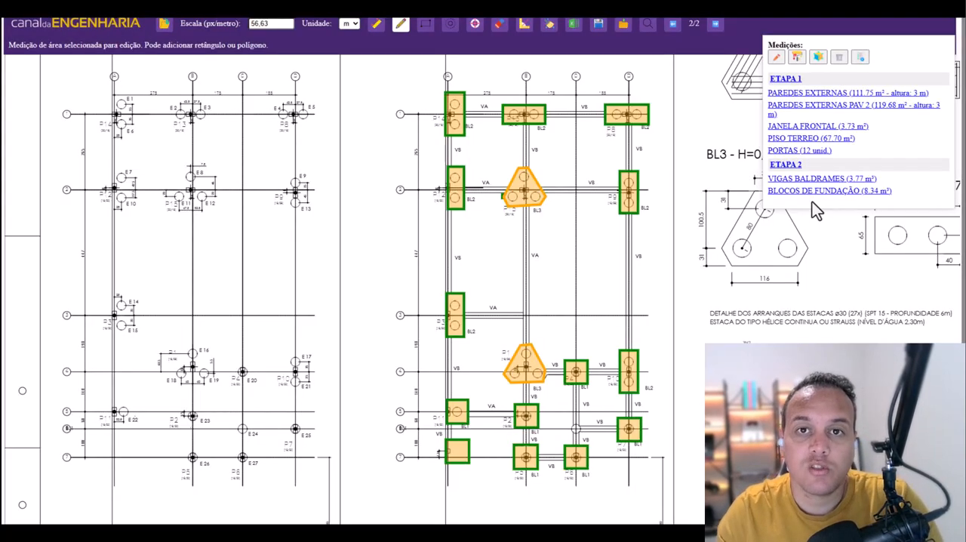
scroll(577, 405, "up", 5)
scroll(574, 417, "down", 7)
scroll(572, 422, "up", 7)
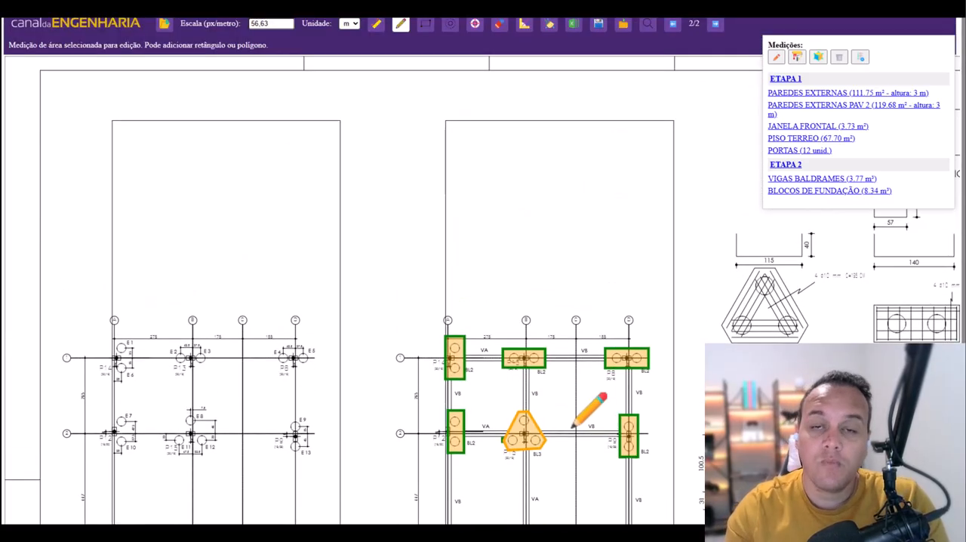
- Open the composition search and look up ALVENARIA 14X19X29
left_click(648, 23)
left_click(459, 254)
left_click(660, 336)
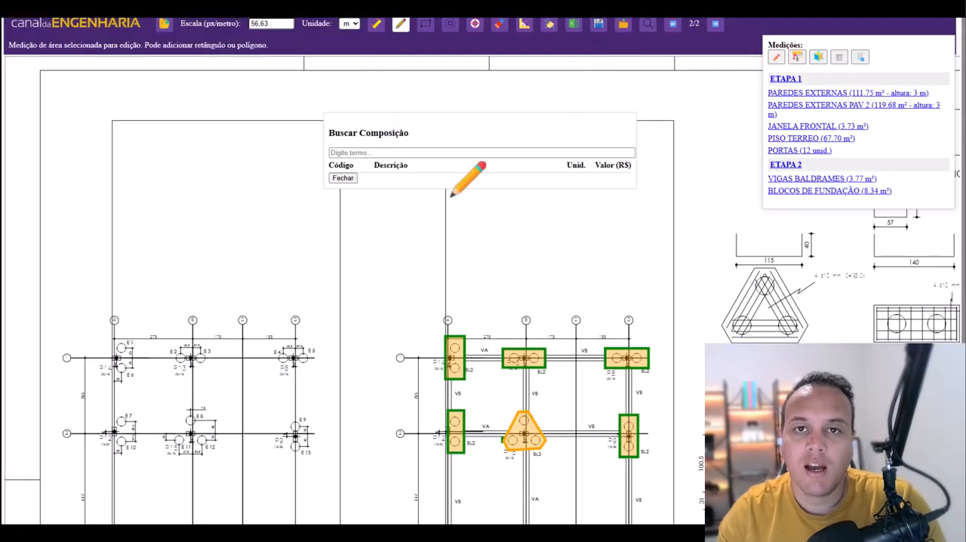
left_click(460, 152)
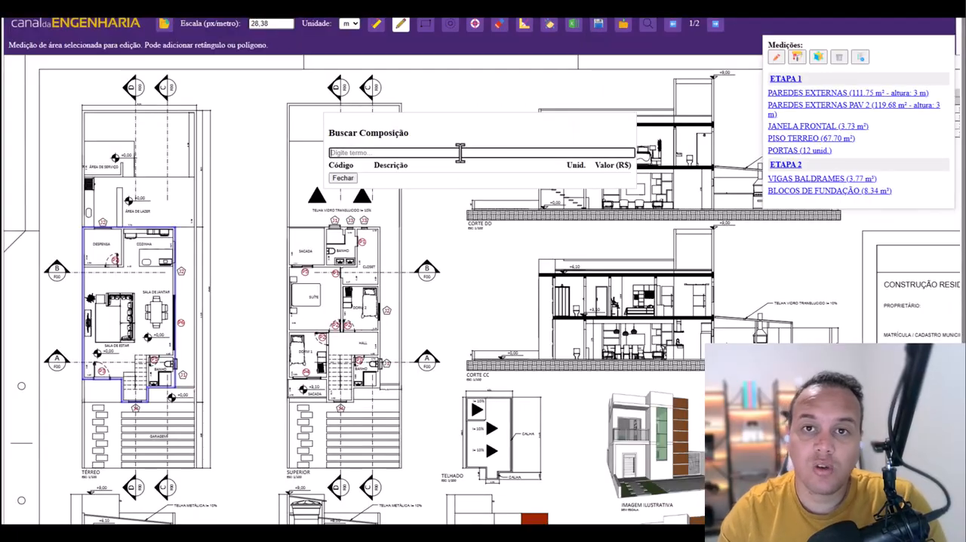
type("ALEVENARIA")
left_click(344, 153)
key("BackSpace")
scroll(495, 226, "down", 10)
left_click(399, 153)
type("14X19X29")
scroll(455, 259, "down", 10)
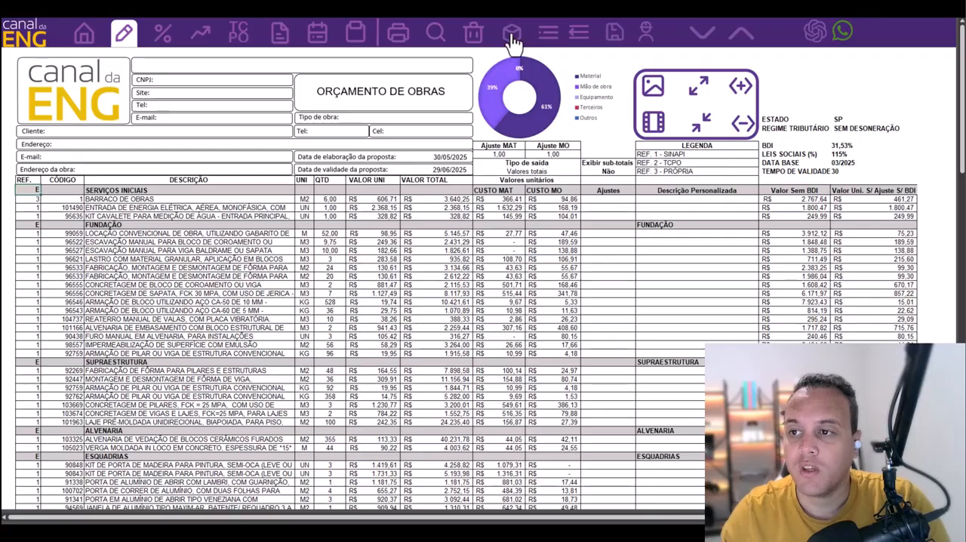
- In the budget spreadsheet, choose the TAKEOFF PDF type, copy the takeoff access code and open its web page
double_click(31, 190)
left_click_drag(157, 195, 503, 160)
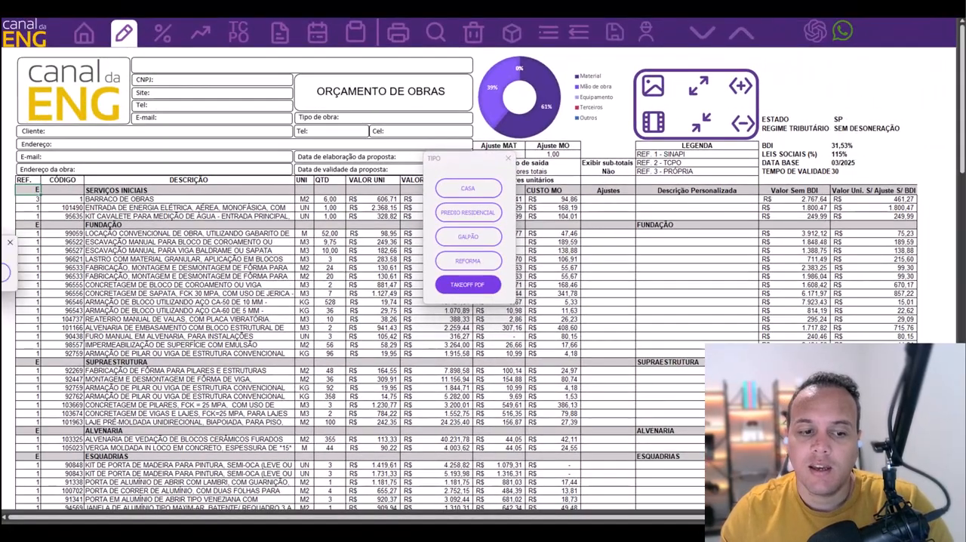
left_click(457, 285)
left_click_drag(341, 267, 279, 273)
key("ctrl+c")
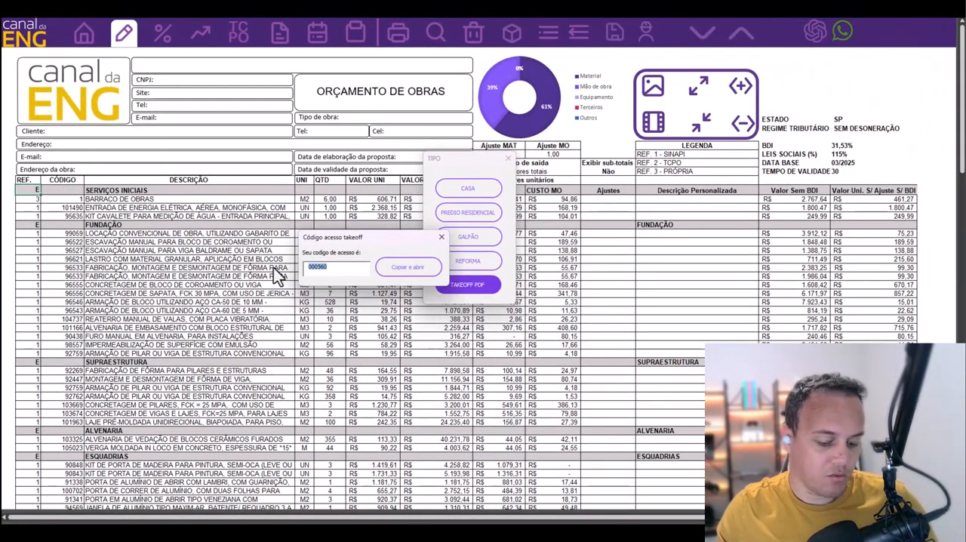
left_click(408, 271)
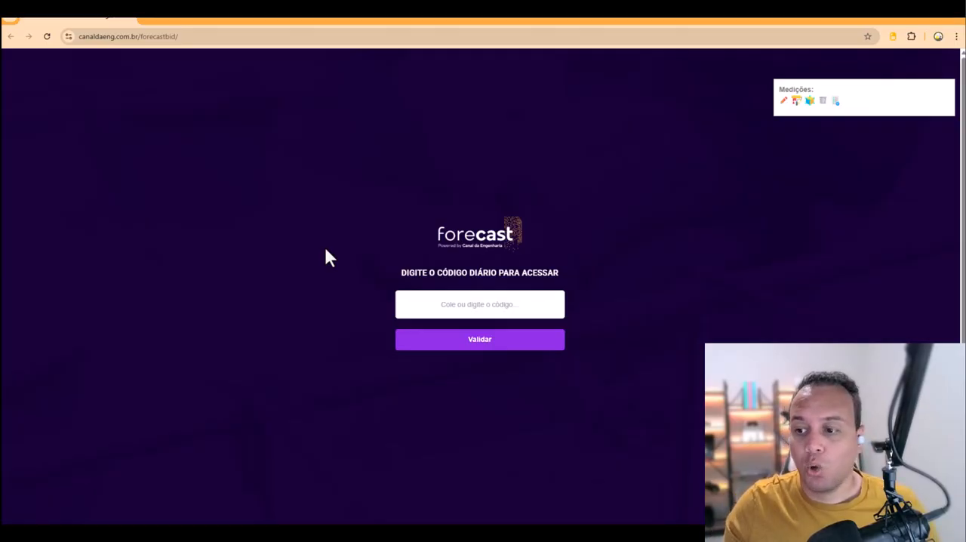
- Paste the daily access code into the Forecast access page and validate it
left_click(472, 310)
key("ctrl+v")
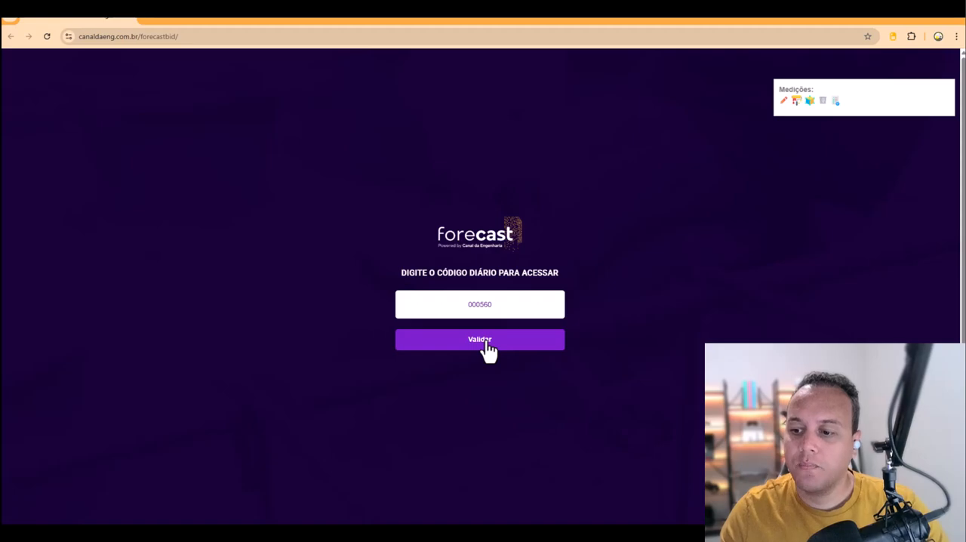
left_click(487, 344)
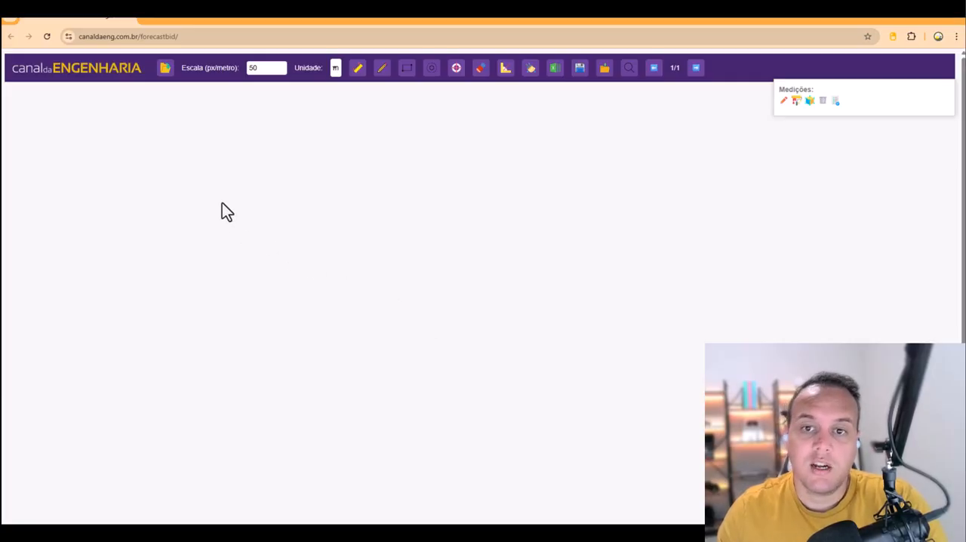
- Load the projeto_exemplo PDF from the Área de Trabalho folder
left_click(171, 76)
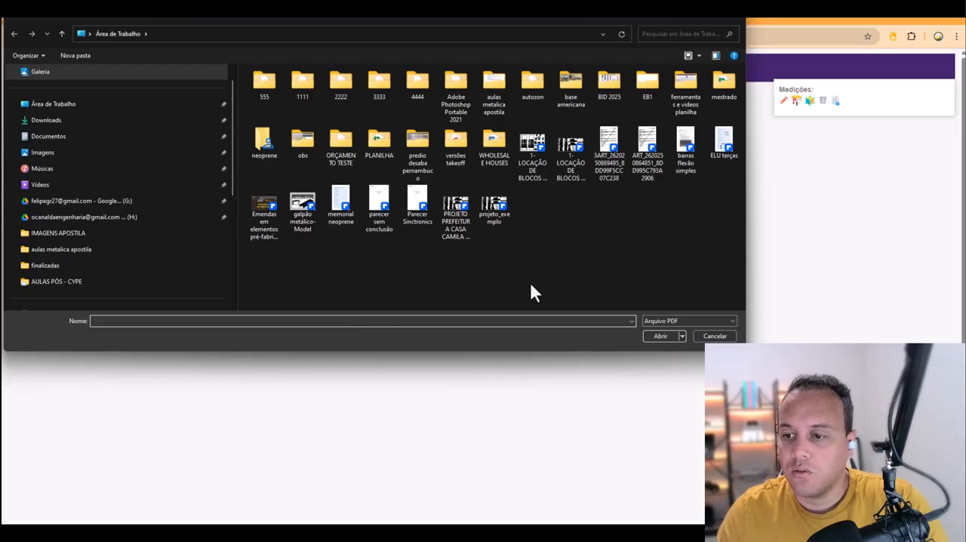
left_click(494, 206)
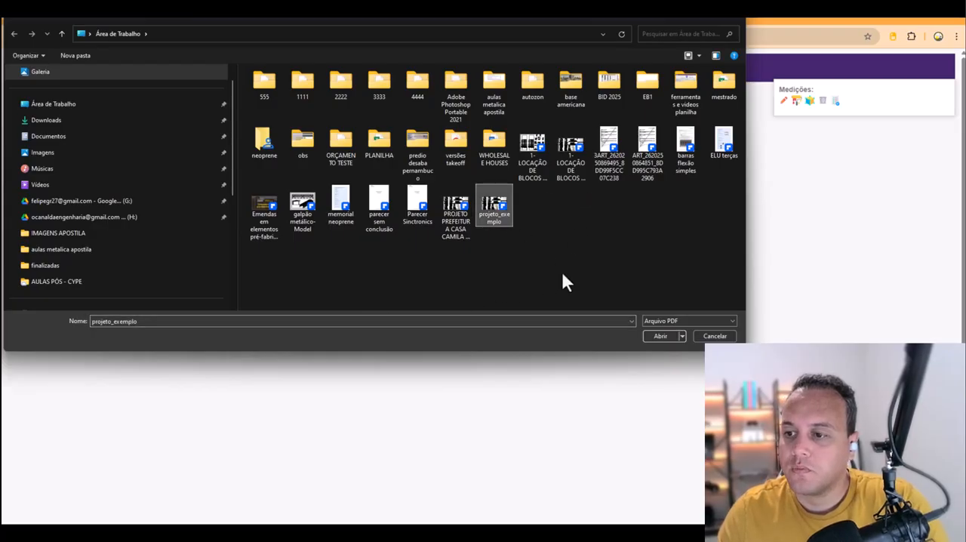
left_click(654, 336)
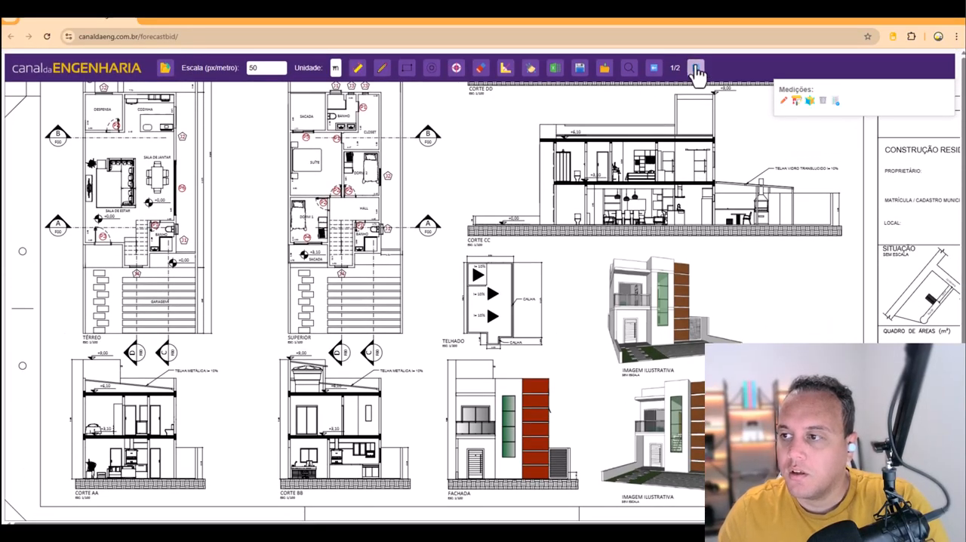
- Examine the architectural drawings on page 1 and the foundation drawings on page 2 of the project
left_click(696, 68)
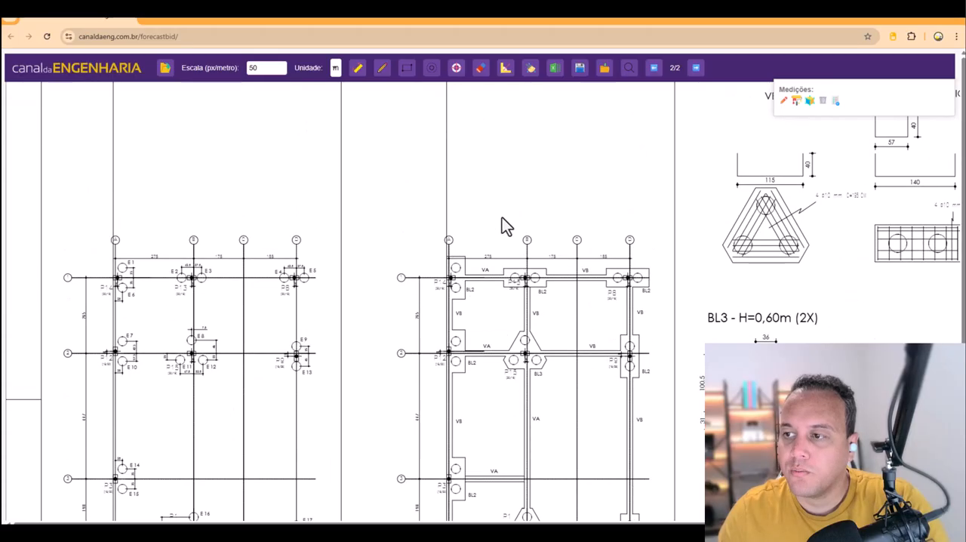
left_click(654, 67)
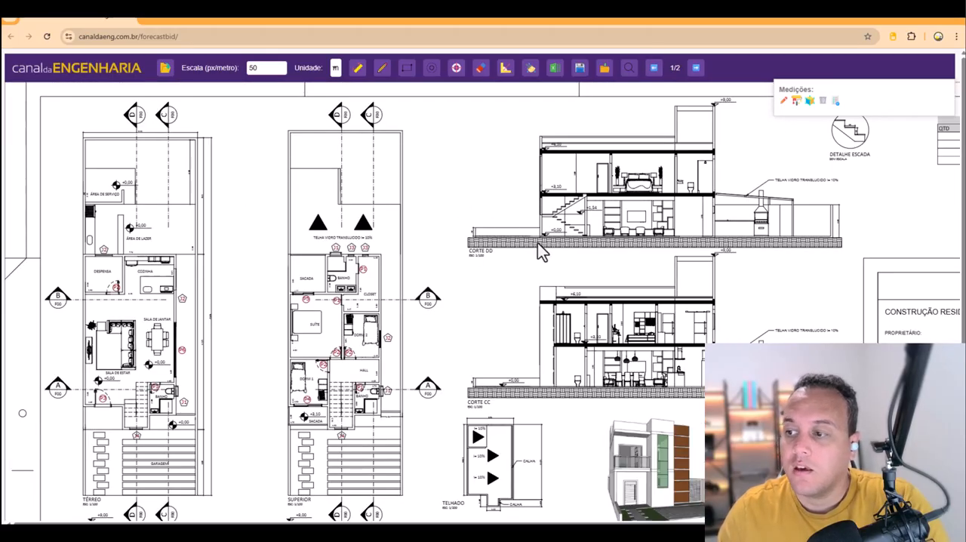
scroll(538, 243, "down", 2)
scroll(410, 265, "up", 2)
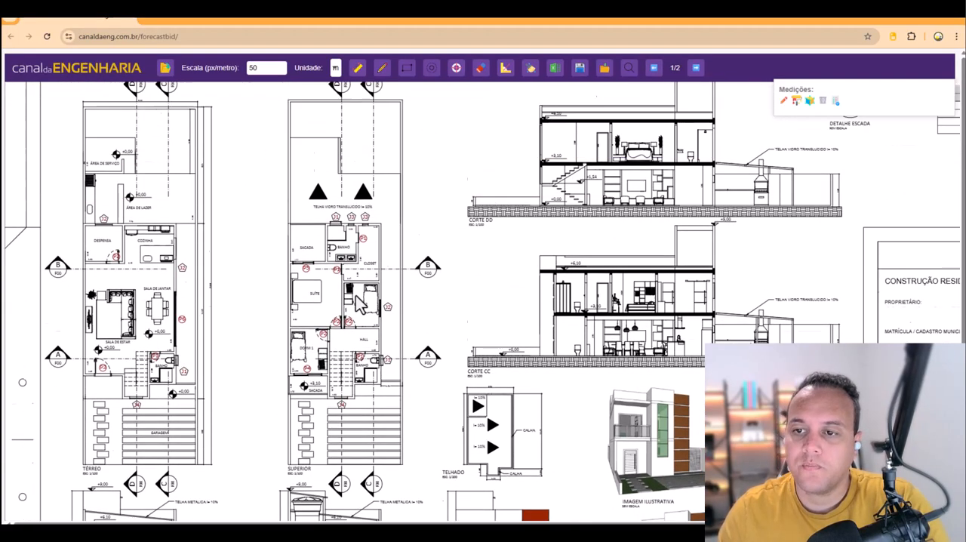
scroll(168, 323, "down", 2)
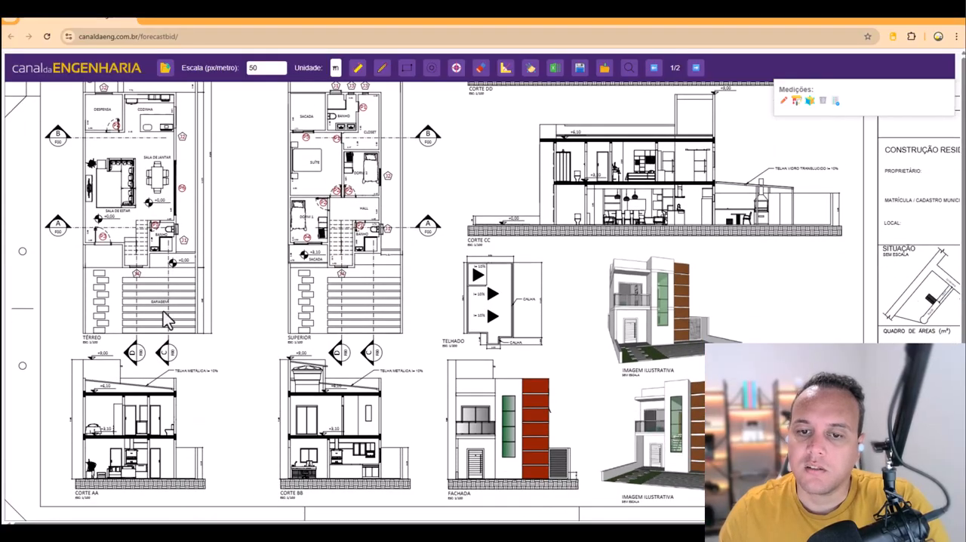
scroll(313, 332, "up", 5)
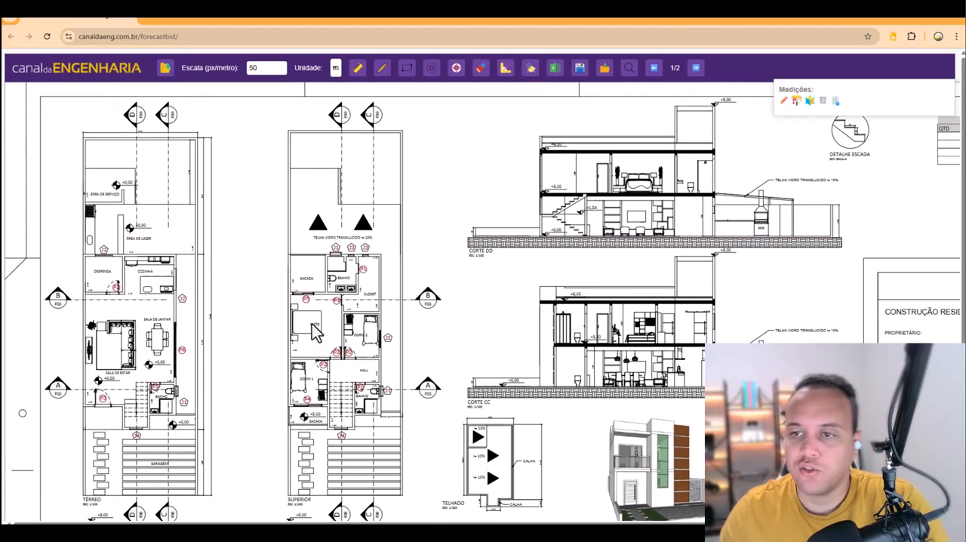
left_click(696, 67)
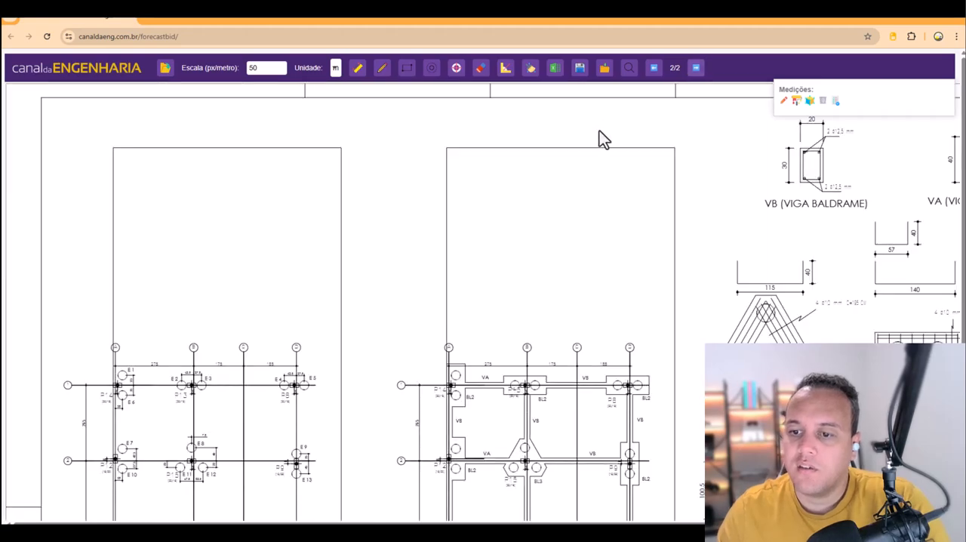
scroll(377, 218, "down", 5)
scroll(358, 297, "up", 5)
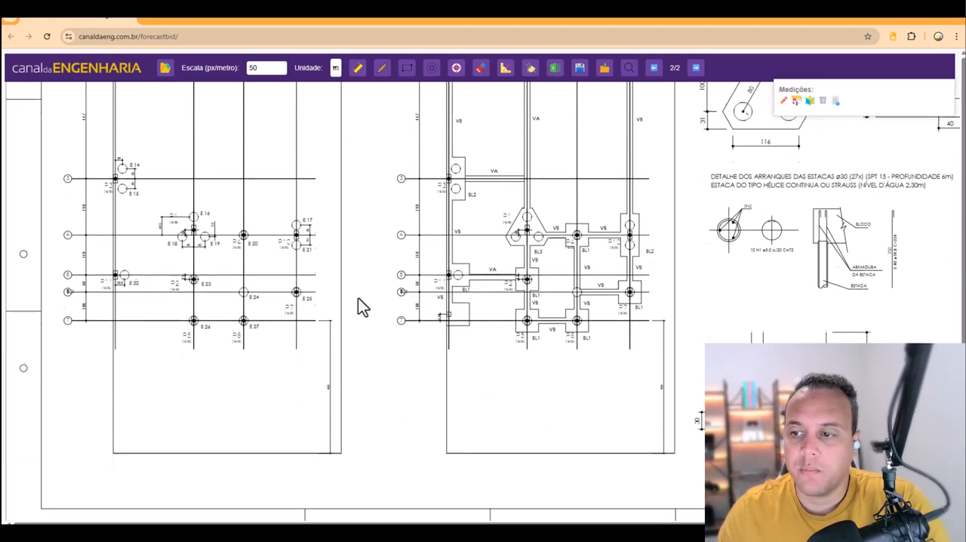
- Return to page 1 of the project and look over its floor plans, sections and façade
scroll(556, 289, "up", 1)
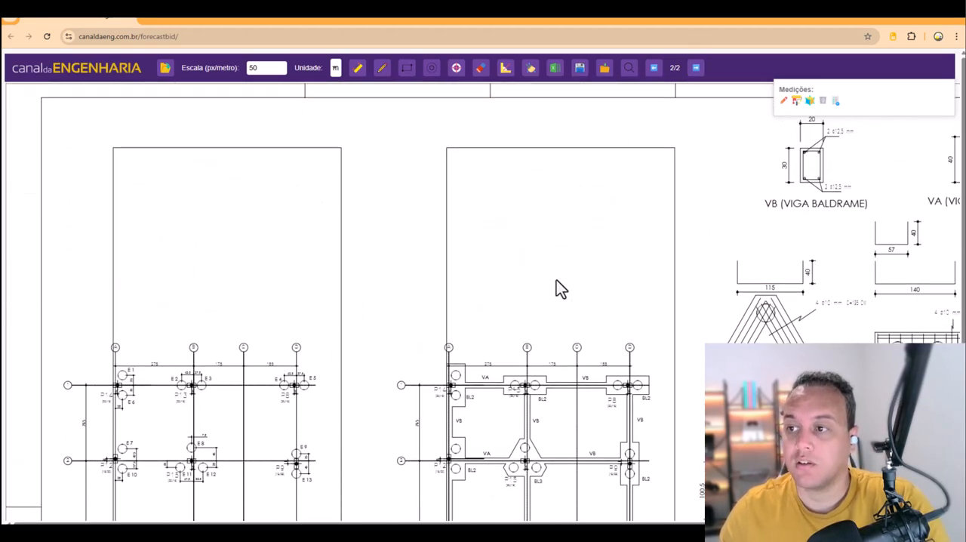
left_click(652, 70)
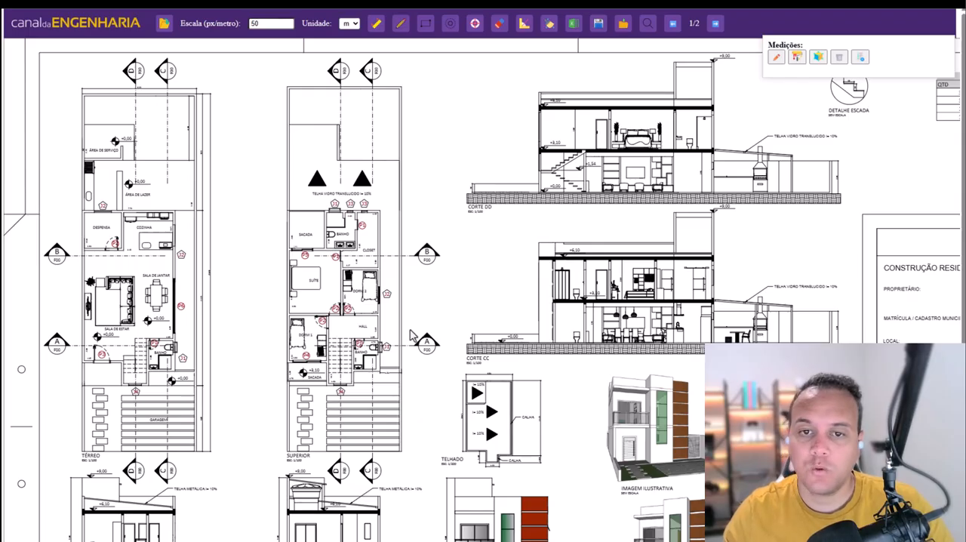
scroll(405, 332, "down", 2)
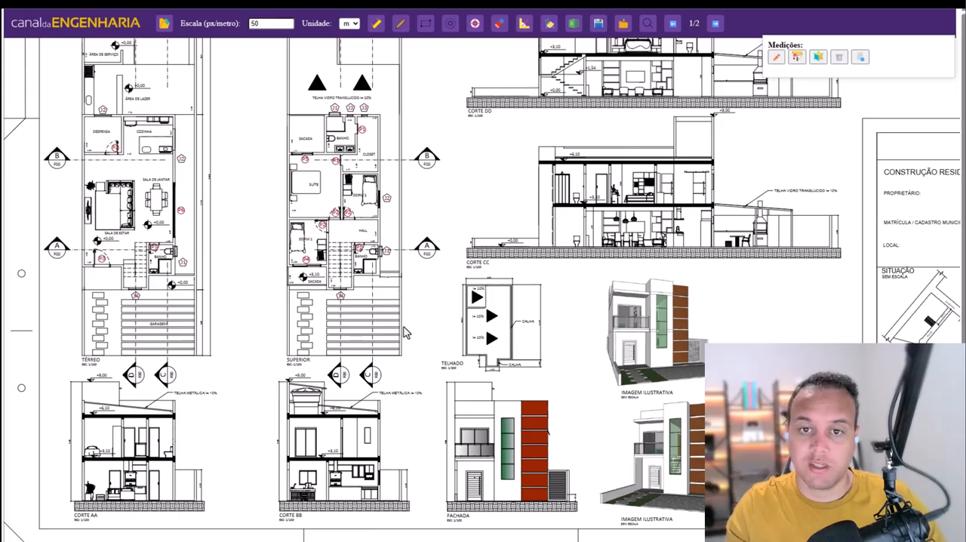
scroll(381, 322, "up", 2)
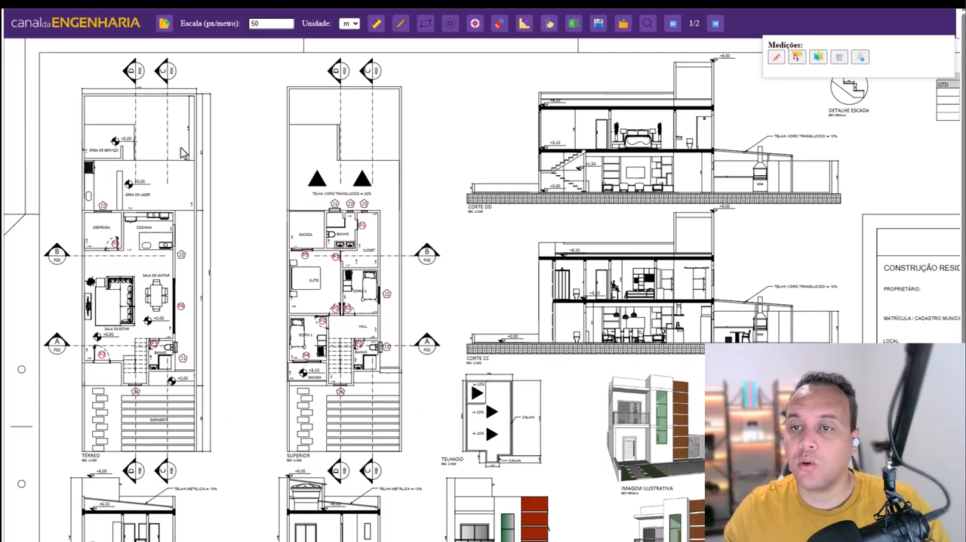
- Calibrate the scale with a reference line across the Térreo plan's lot width, set to 8 m and applied to all pages
left_click(376, 25)
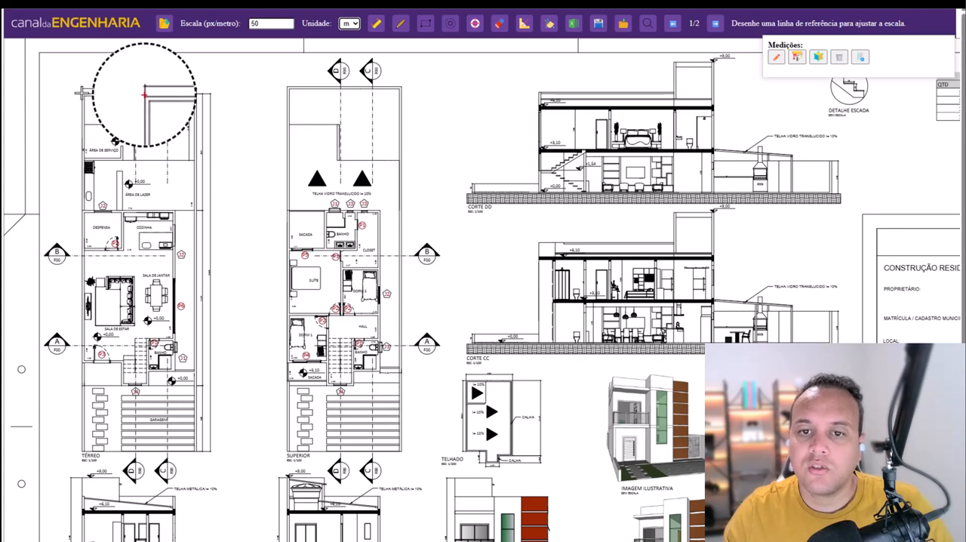
left_click(82, 93)
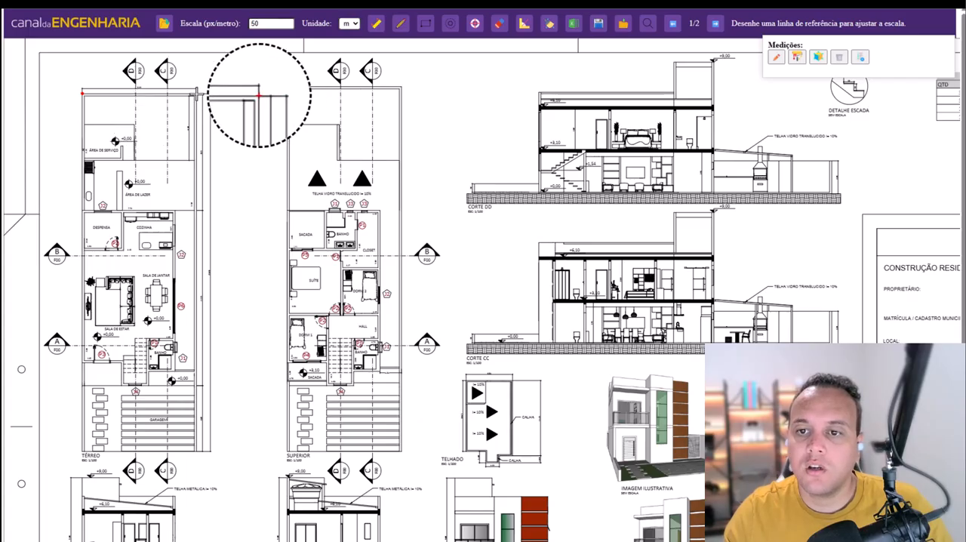
left_click(259, 95)
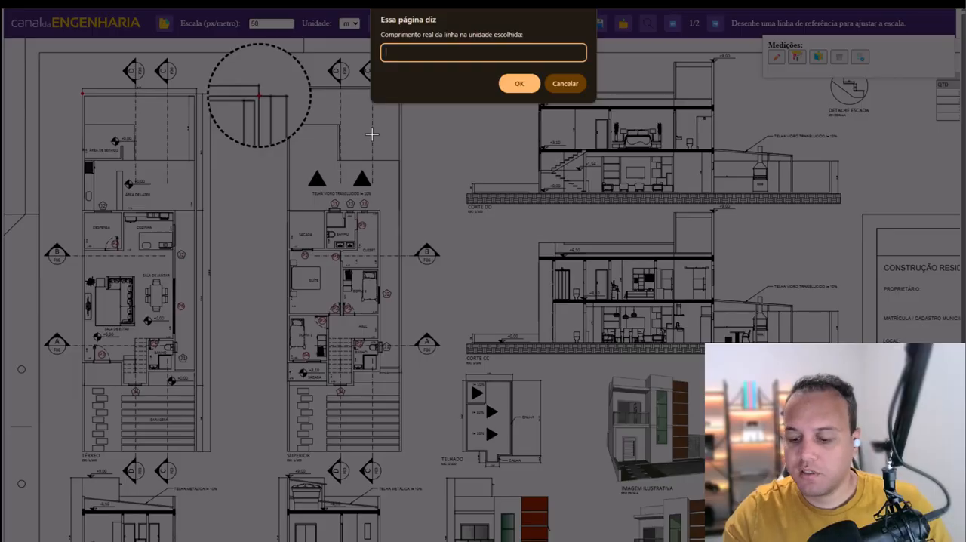
type("8")
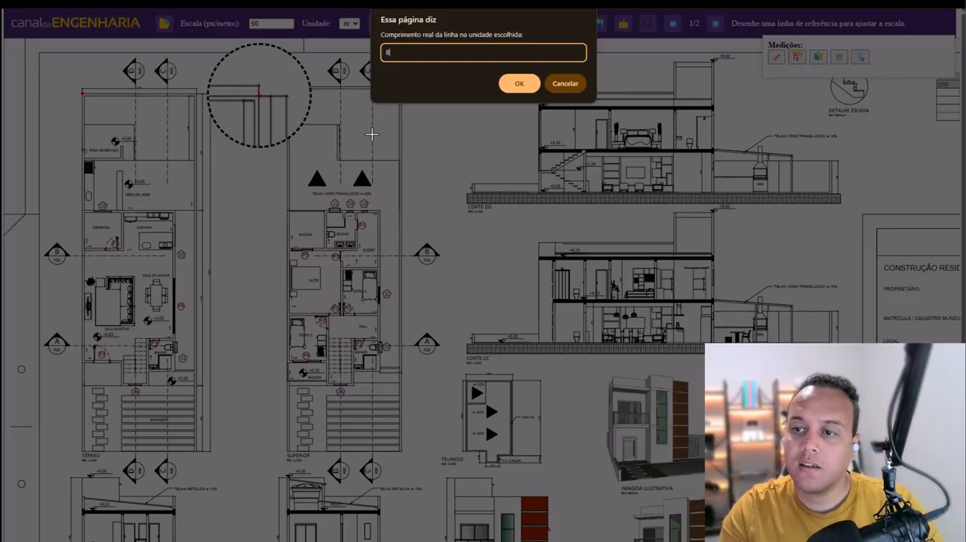
left_click(519, 84)
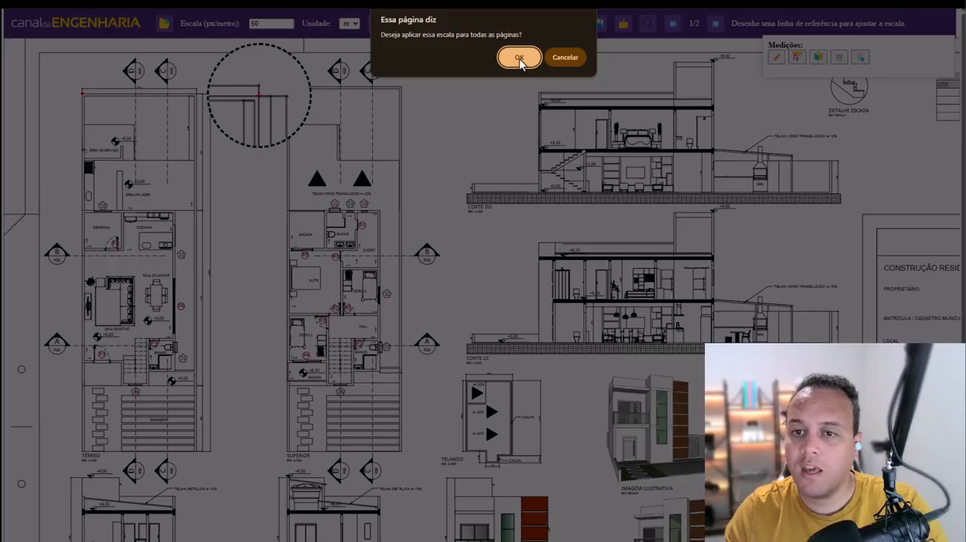
left_click(519, 58)
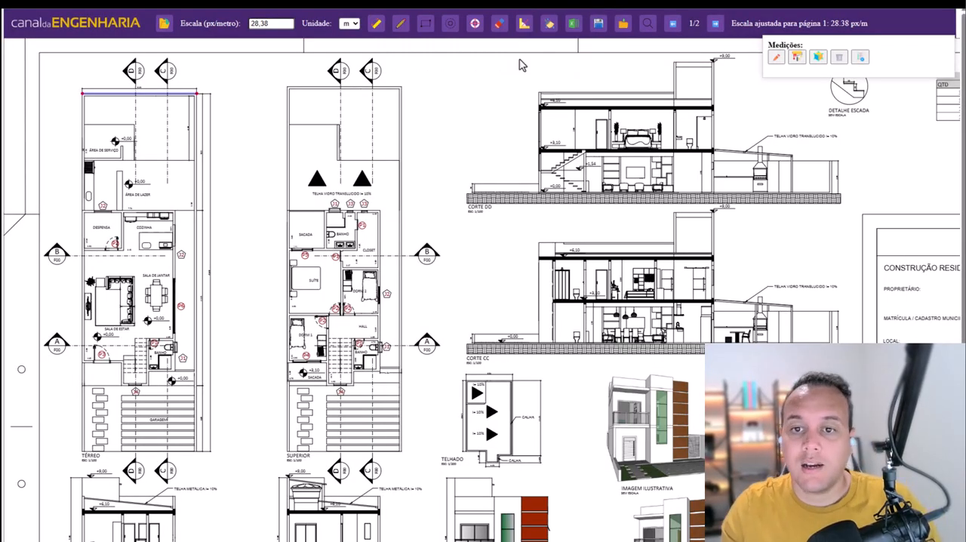
key("Escape")
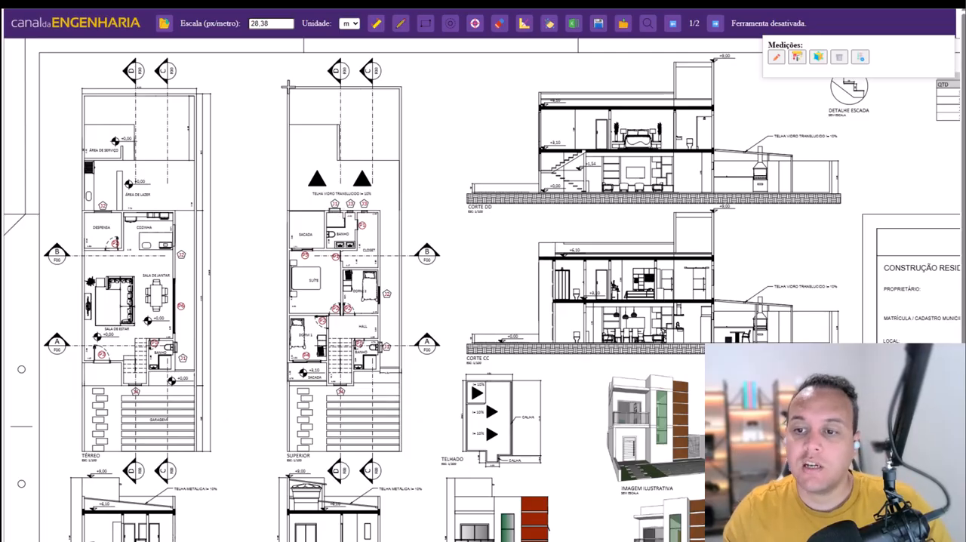
- With orthogonal mode on, trace the closed outline of the external walls on the Térreo plan using the line measurement tool
left_click(400, 25)
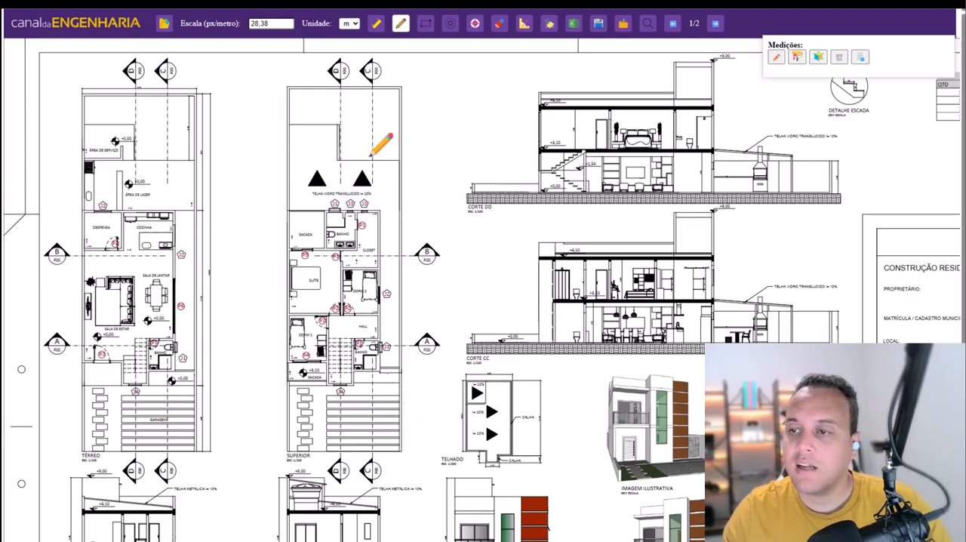
left_click(522, 25)
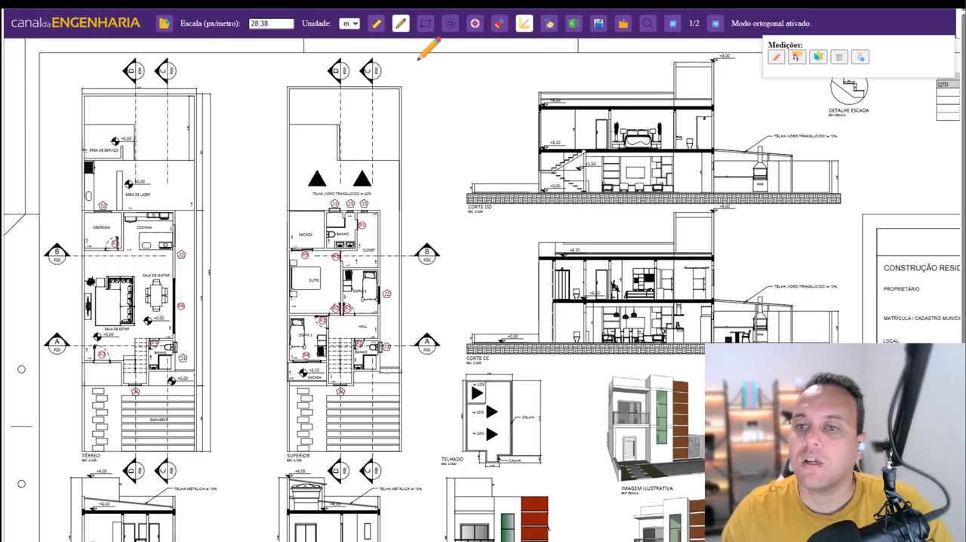
left_click(83, 211)
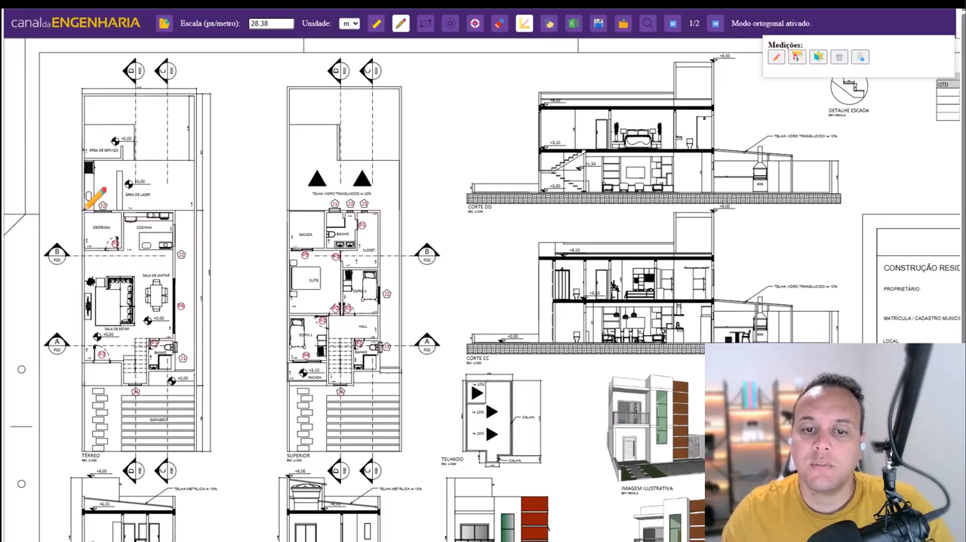
left_click(175, 210)
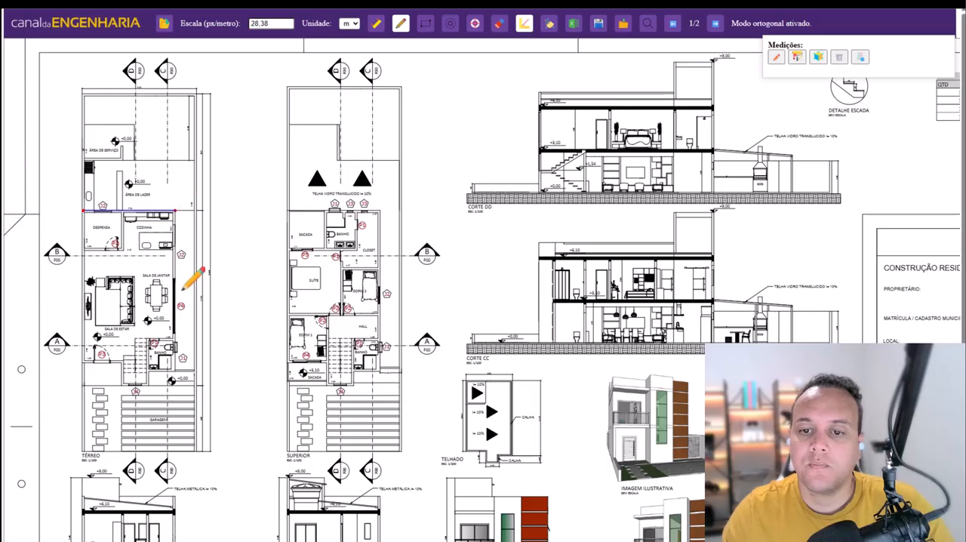
left_click(175, 365)
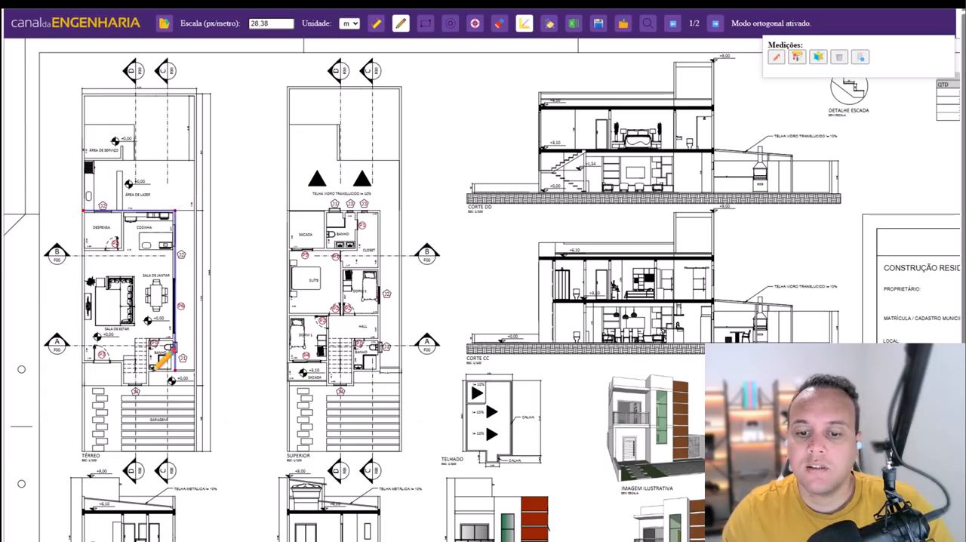
left_click(148, 384)
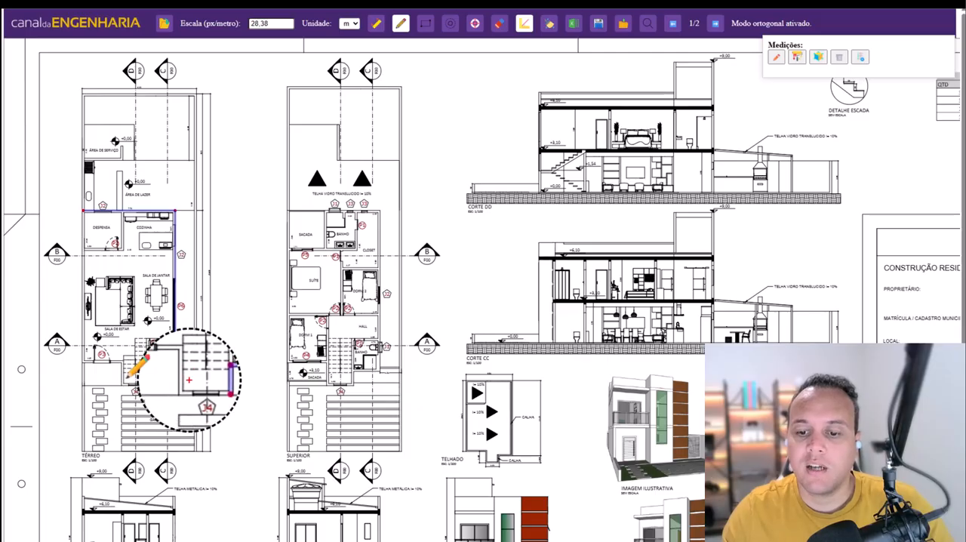
left_click(124, 384)
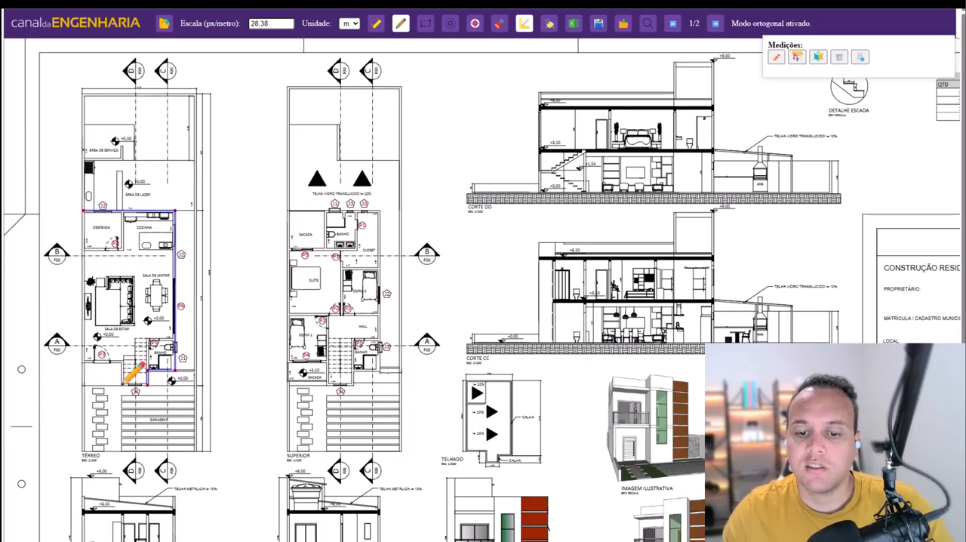
left_click(123, 361)
left_click(84, 361)
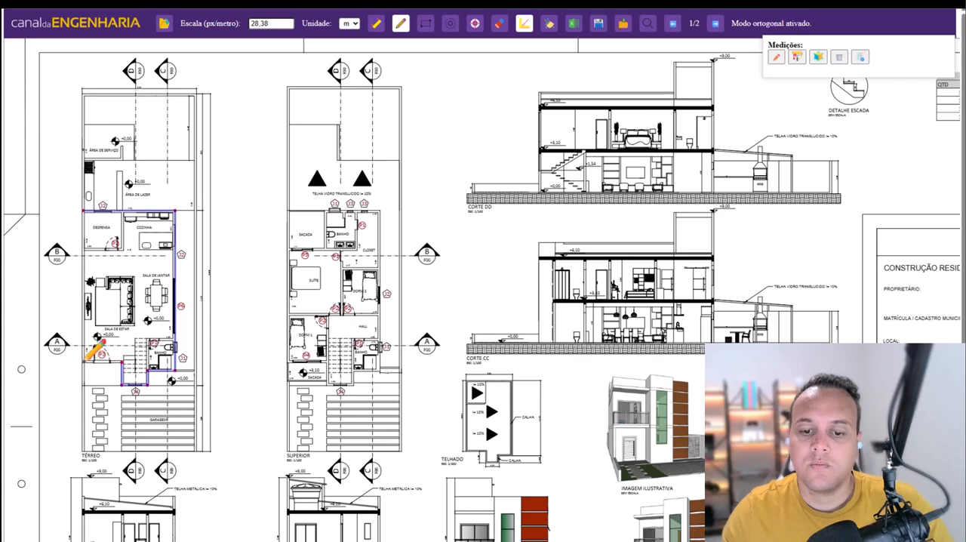
left_click(85, 211)
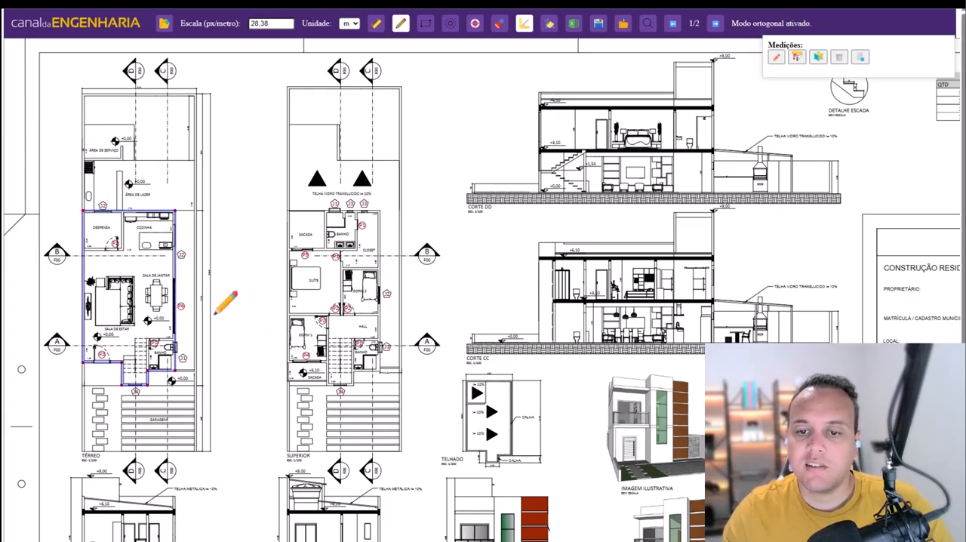
key("Return")
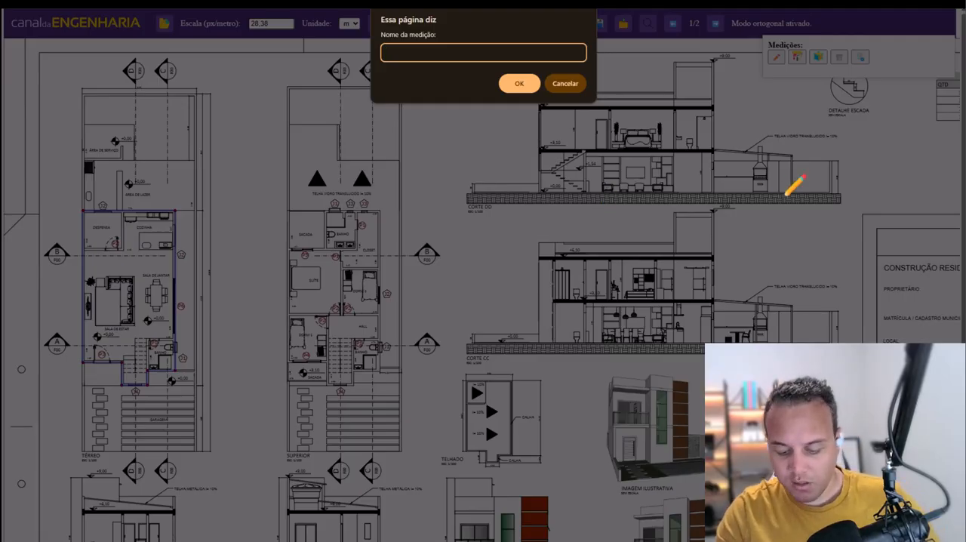
- Name the measurement PAREDES EXTERNAS and multiply it by a height of 3 m
type("REDES ")
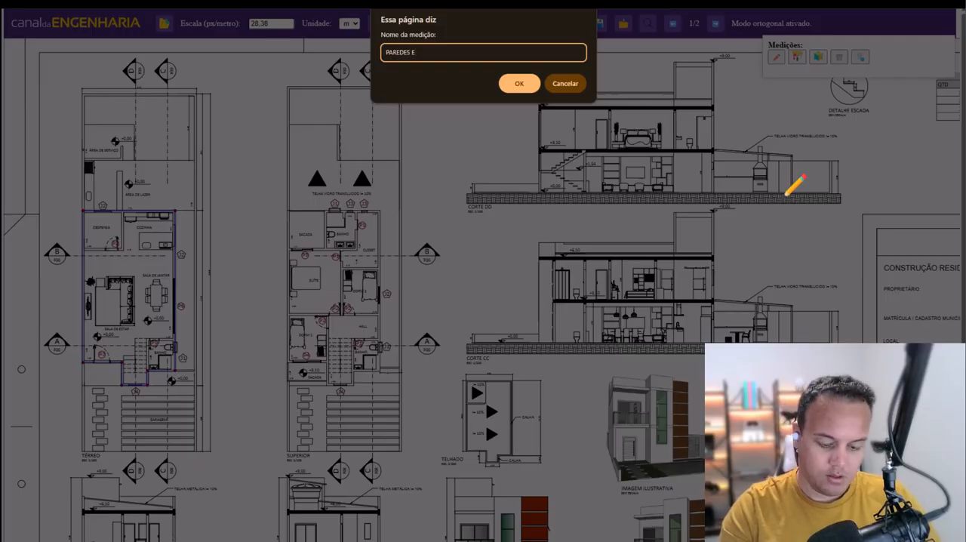
type("EXTERNAS")
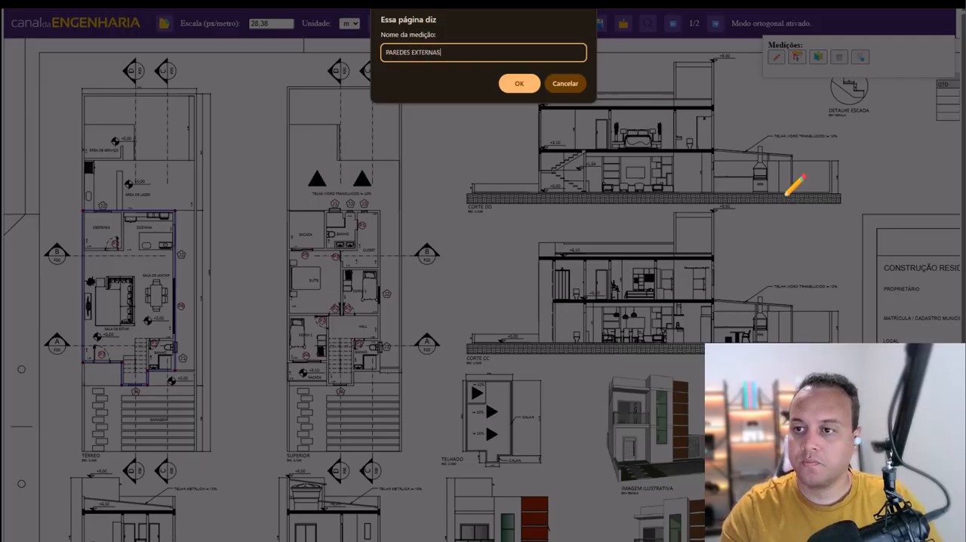
key("Return")
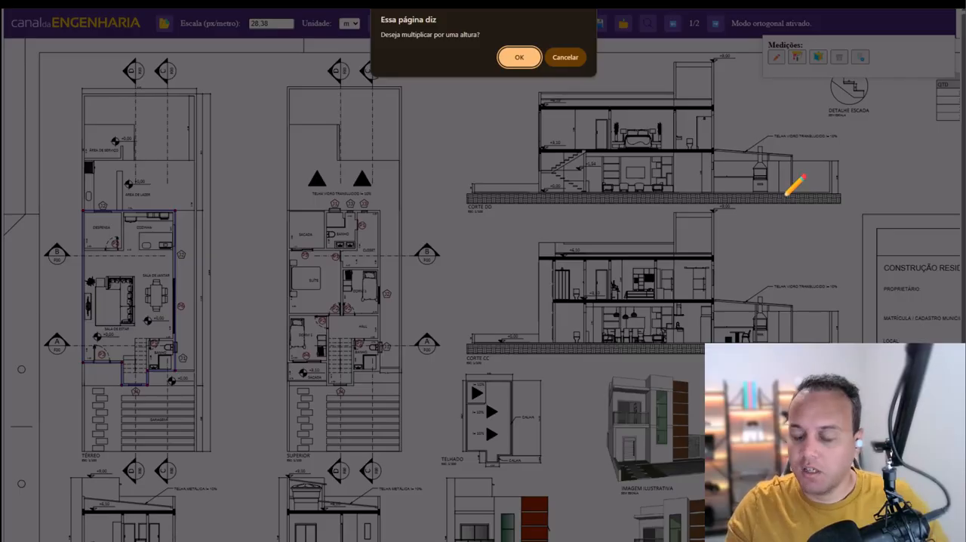
key("Return")
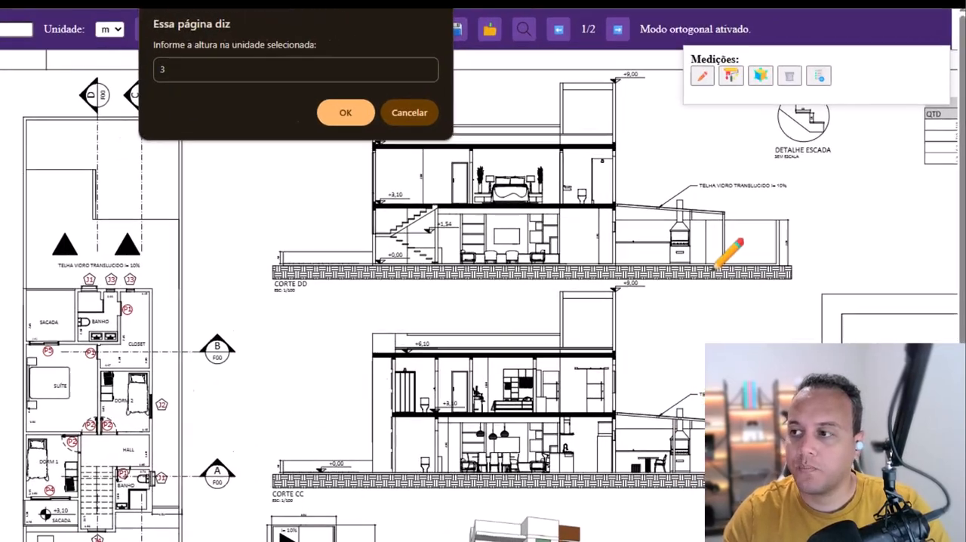
key("Return")
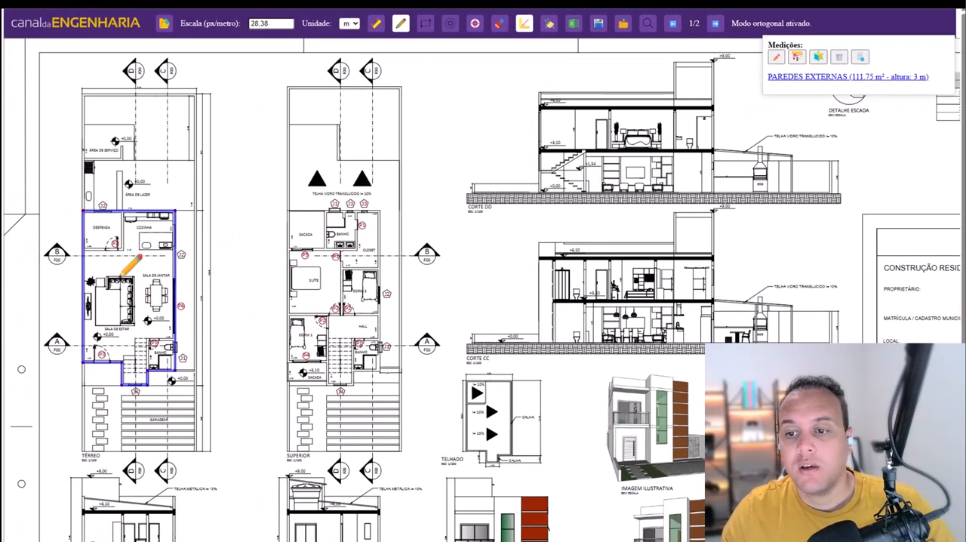
- Trace the external walls of the Superior plan, including the inner walls of the sacada beside the banho
left_click(287, 209)
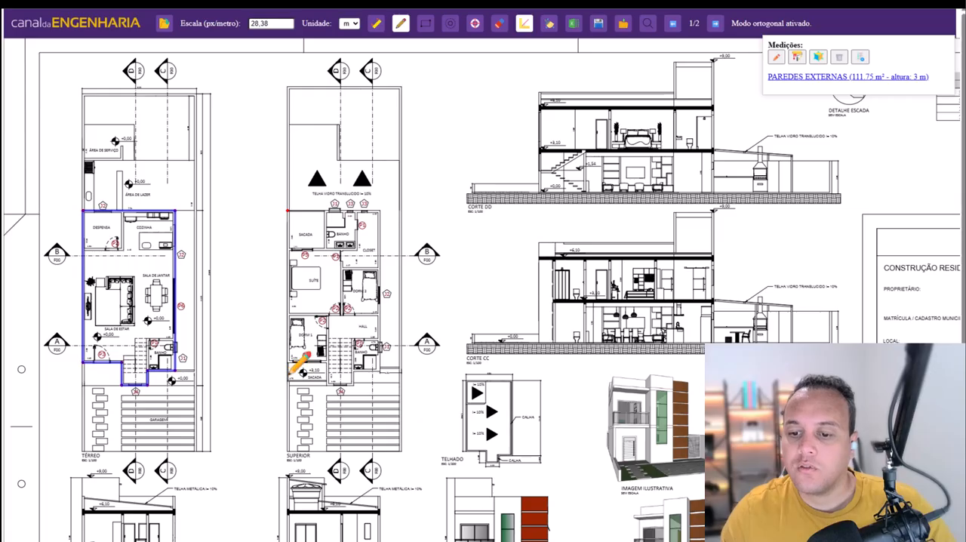
left_click(289, 360)
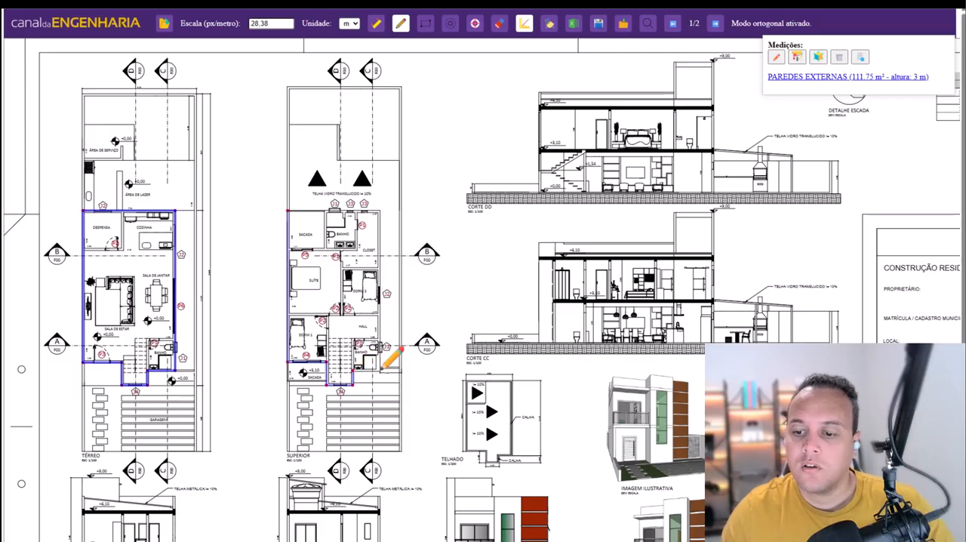
left_click(381, 210)
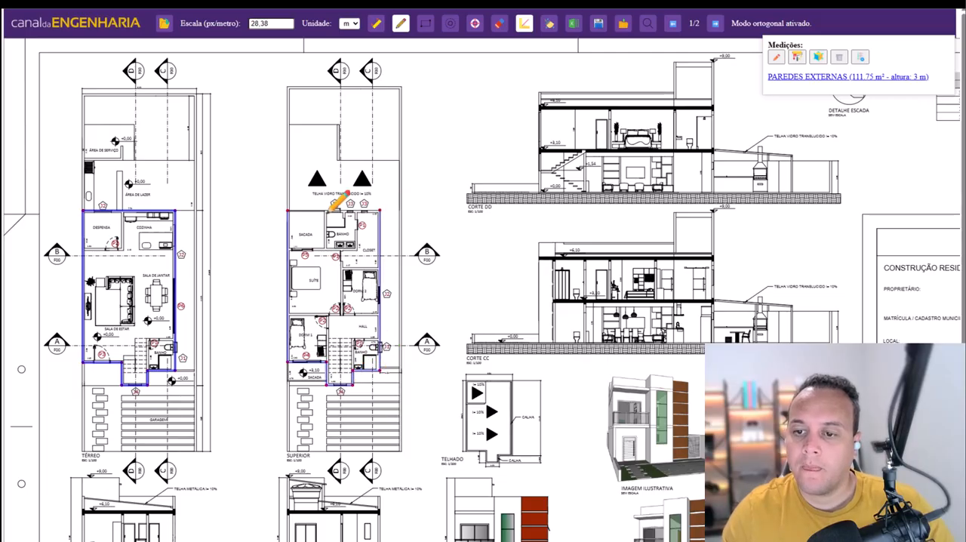
left_click(325, 210)
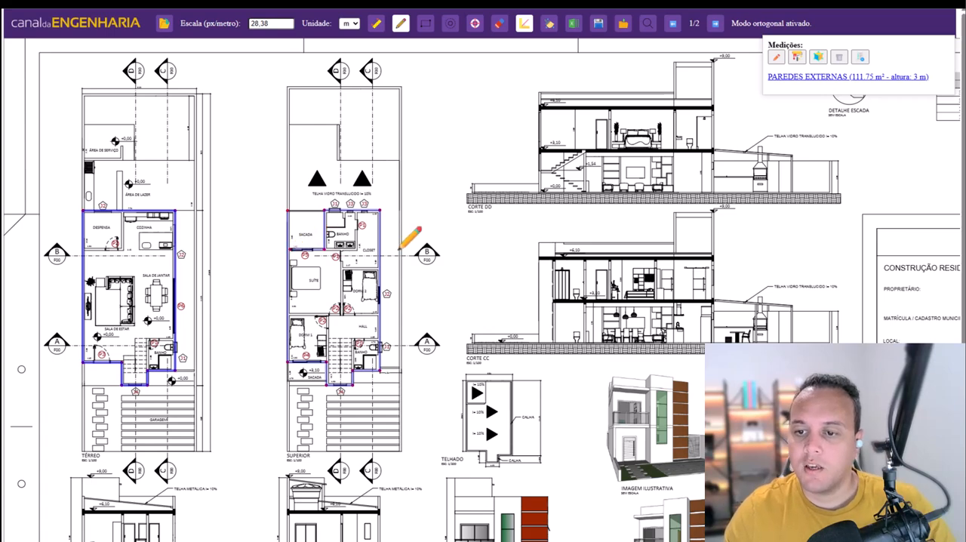
key("Return")
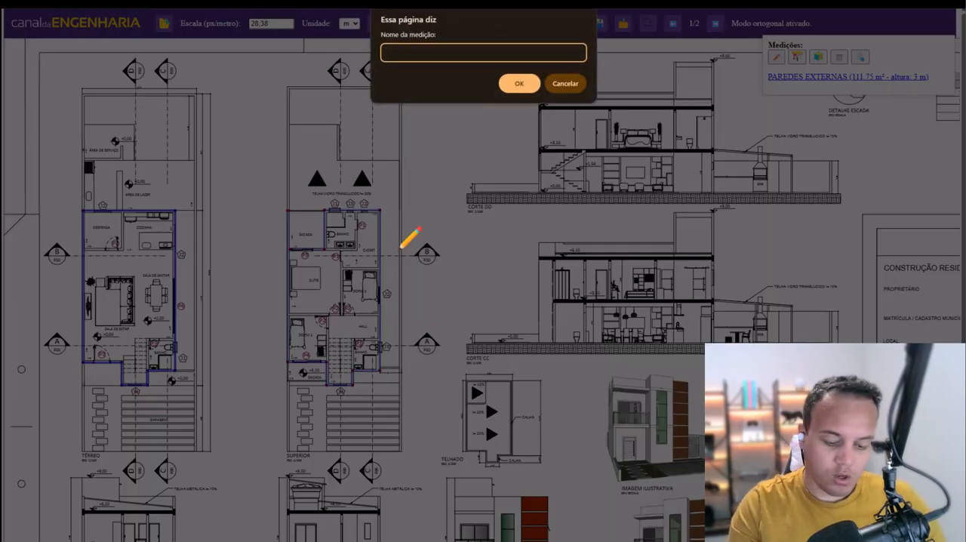
- Name the upper-floor measurement PAREDES EXTERNAS PAV 2 and multiply it by a height of 3 m
type("PAREDE")
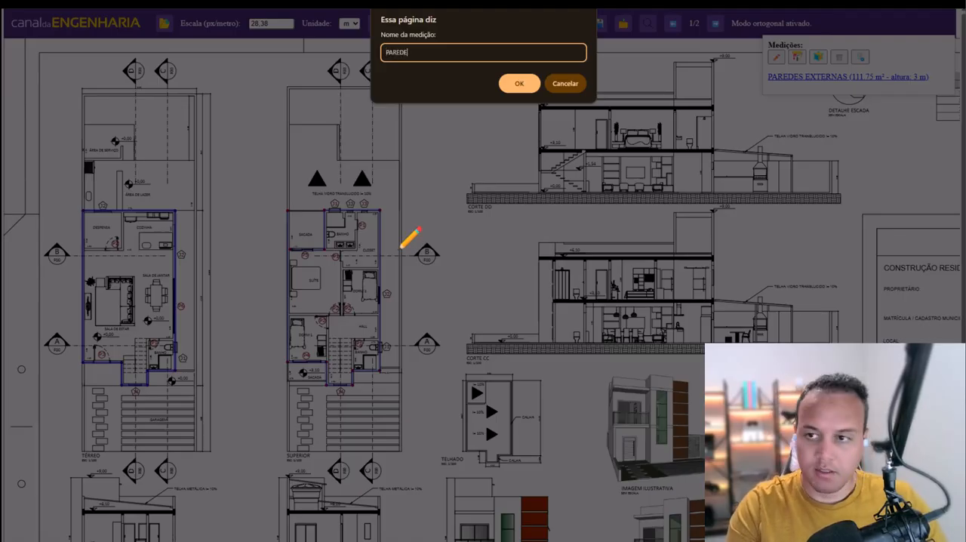
type("S EXTERNAS ")
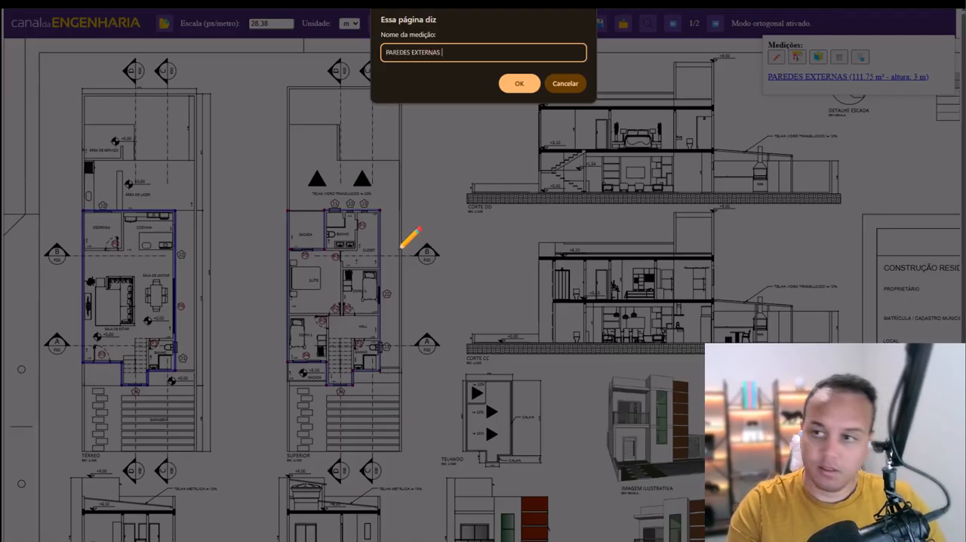
type("PAV 2")
left_click(517, 86)
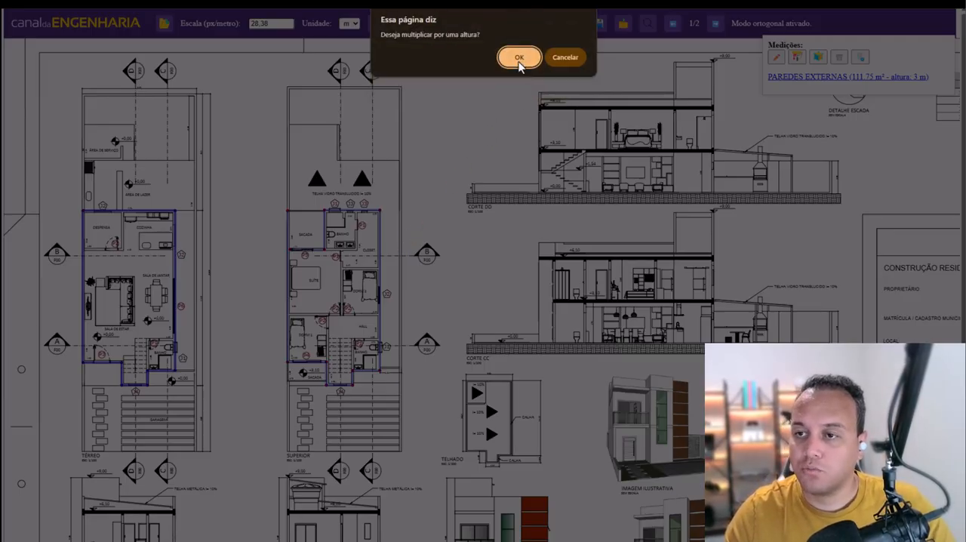
left_click(518, 59)
type("3")
left_click(514, 80)
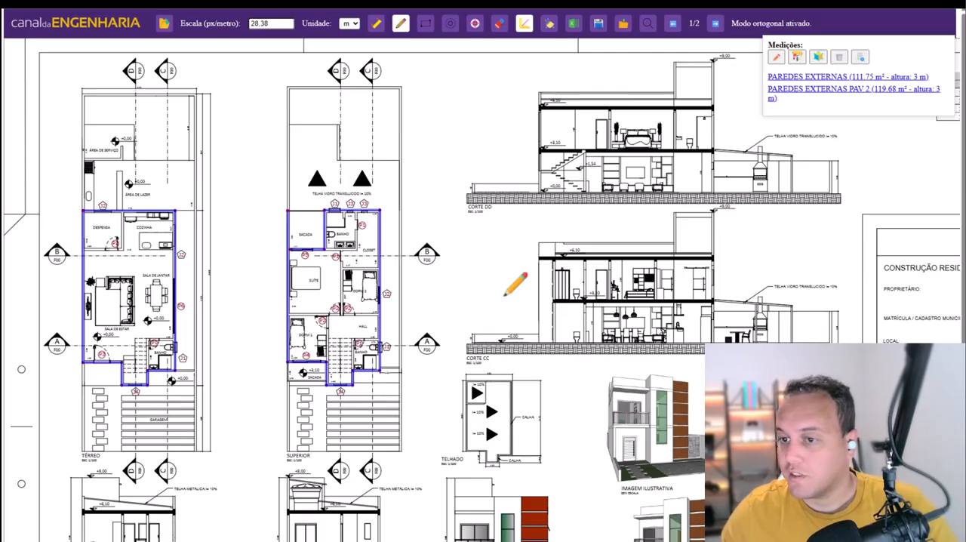
- Trace a closed floor-area polygon along the inner face of the external walls on the Térreo plan
key("Escape")
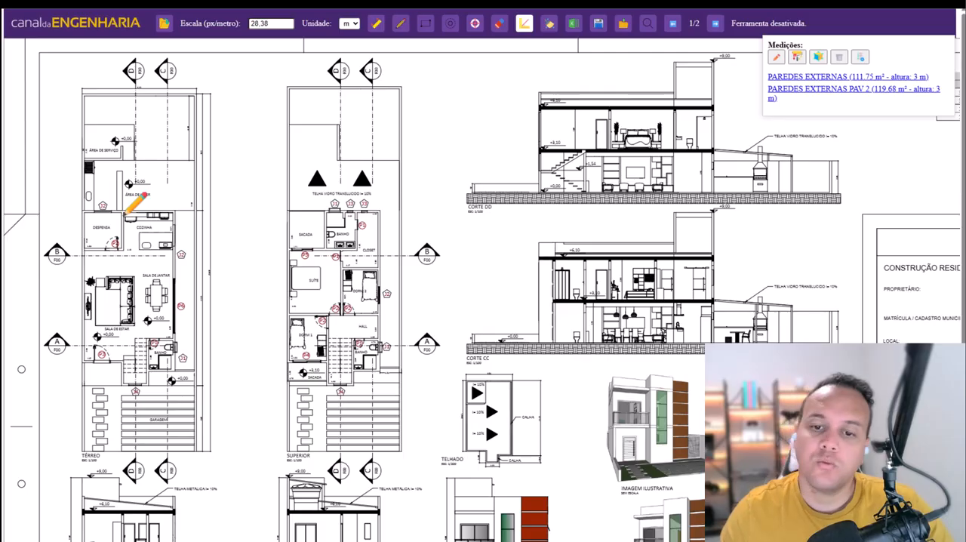
left_click(85, 213)
left_click(173, 214)
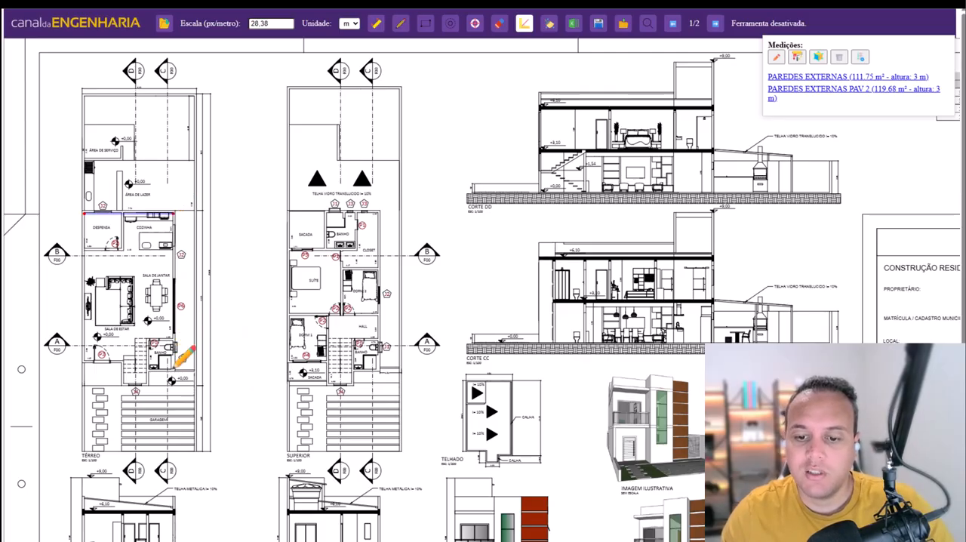
left_click(175, 368)
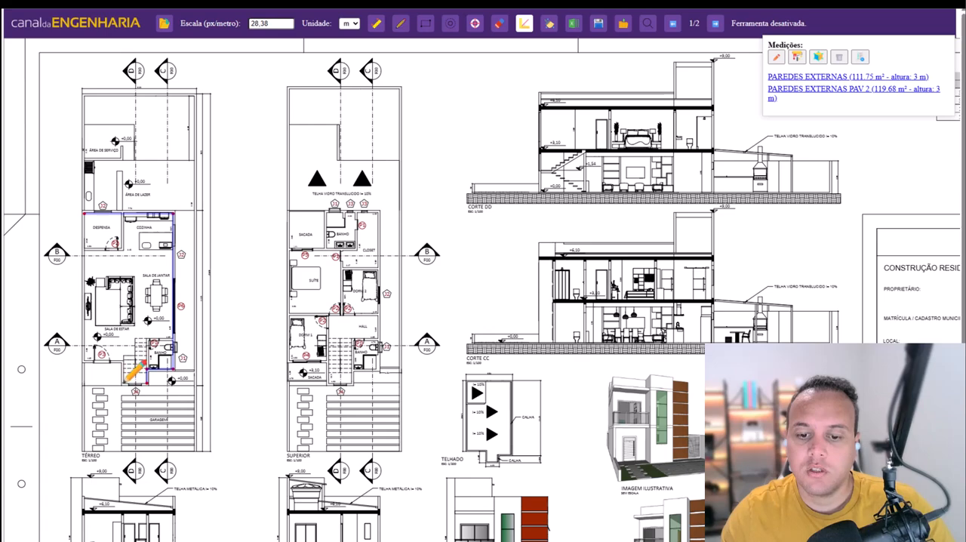
left_click(84, 361)
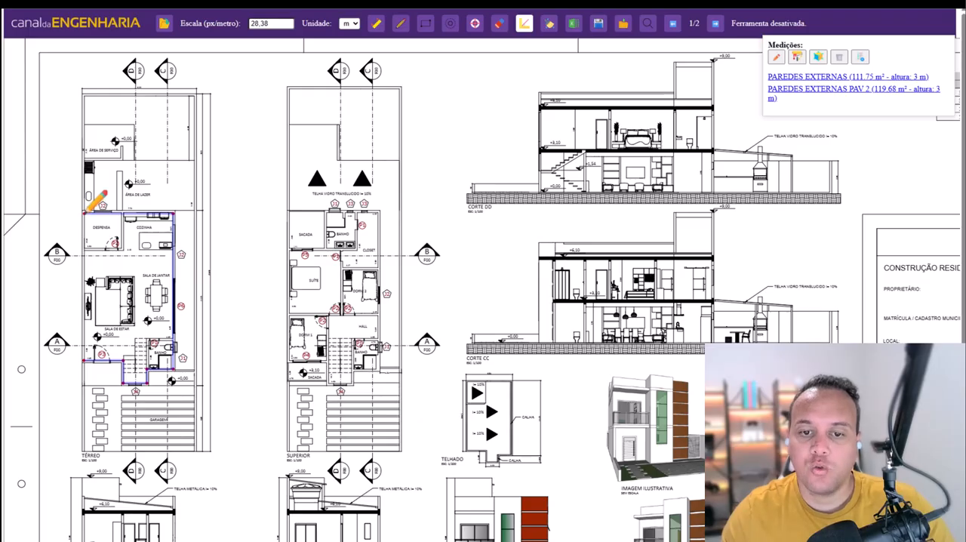
left_click(85, 213)
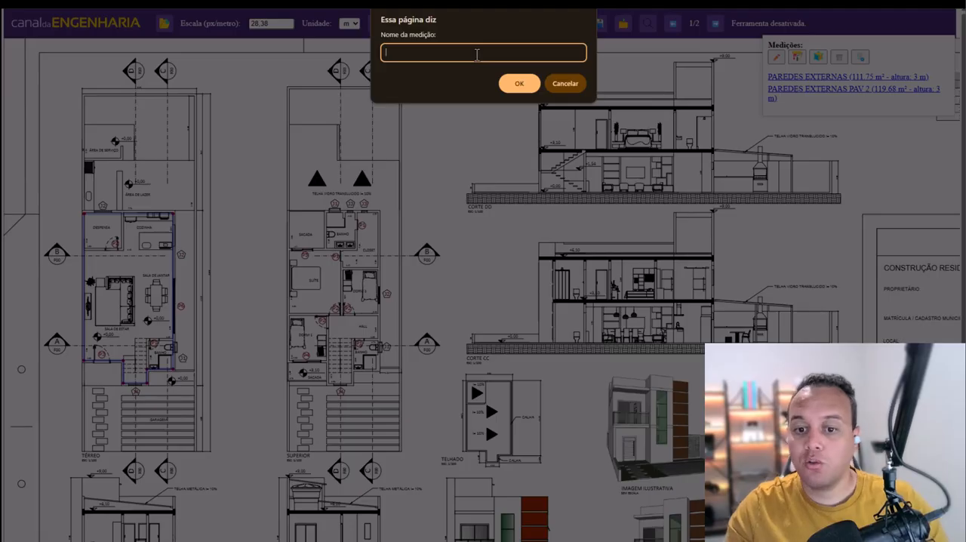
- Name the ground-floor area measurement PISO TERREO
type("PISO ")
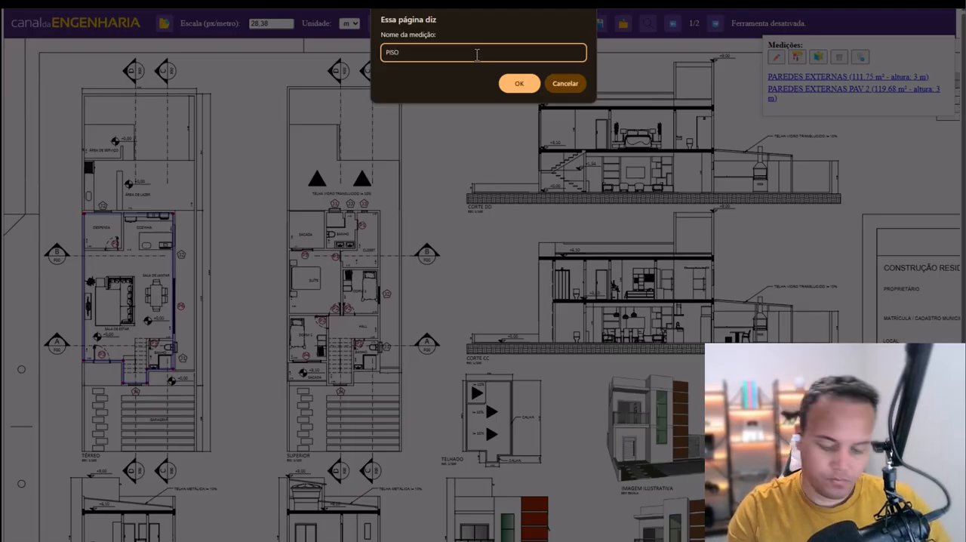
type("P")
key("BackSpace")
key("BackSpace")
key("BackSpace")
key("BackSpace")
key("BackSpace")
type("TERR")
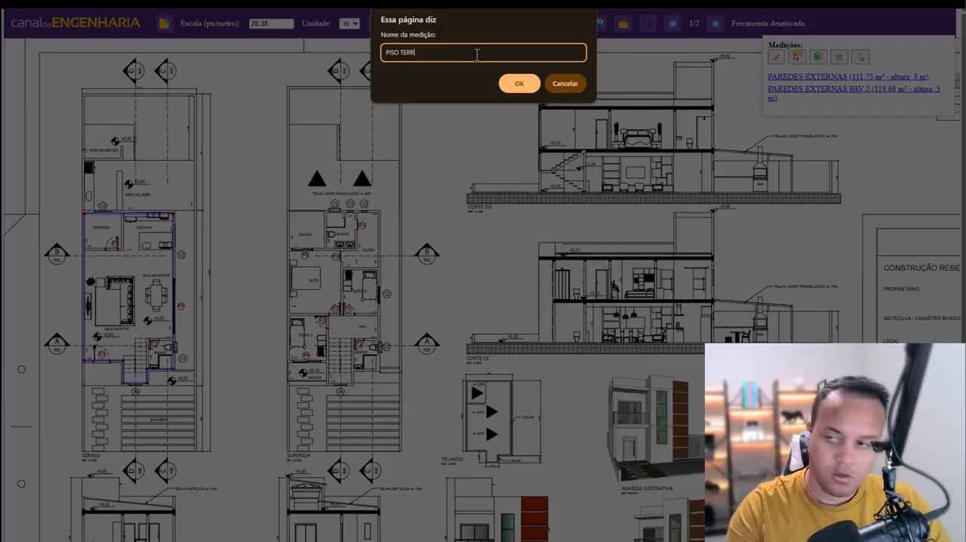
type("EO")
key("Return")
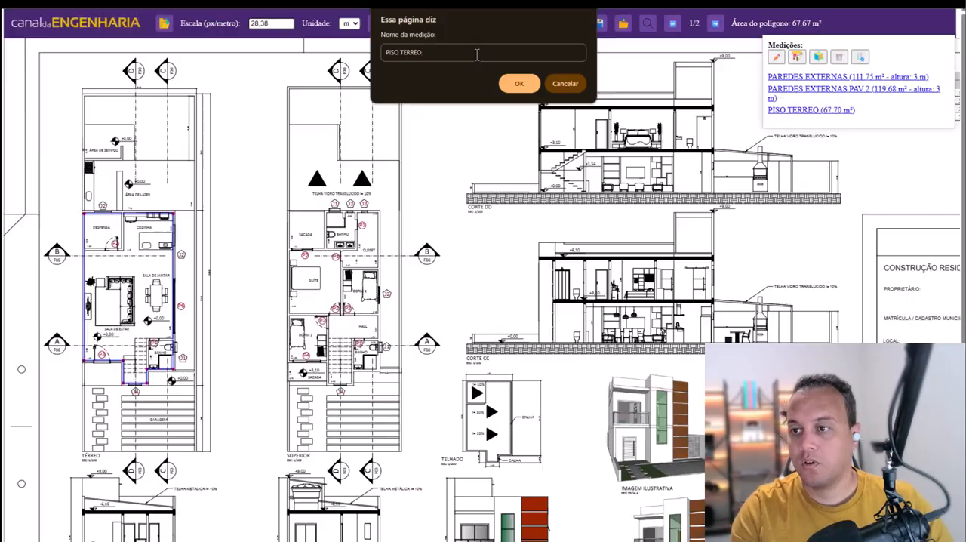
- Highlight the PISO TERREO measurement on the plan to check its extent, and leave its editing mode
left_click(788, 111)
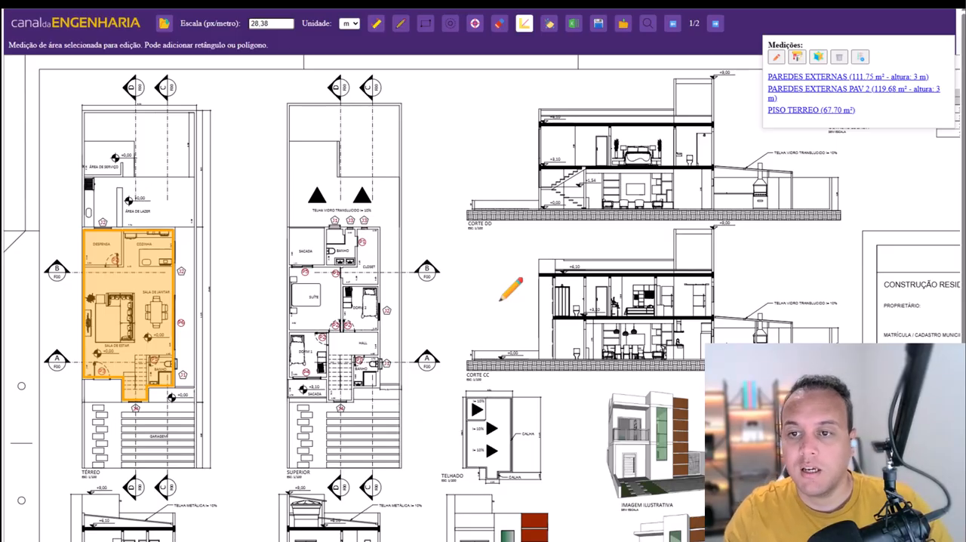
key("Escape")
scroll(499, 299, "down", 1)
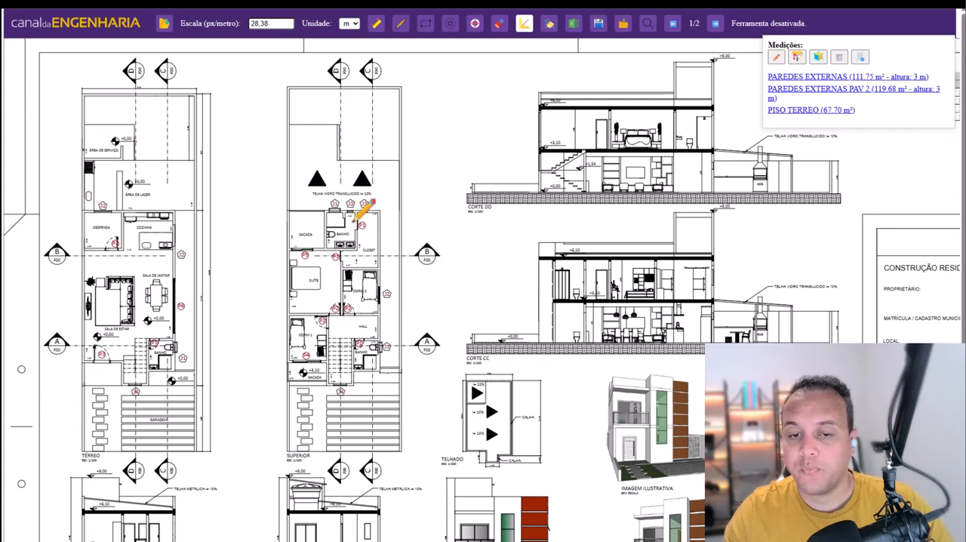
- Start an object count named PORTAS and mark the doors on the Térreo plan
left_click(476, 29)
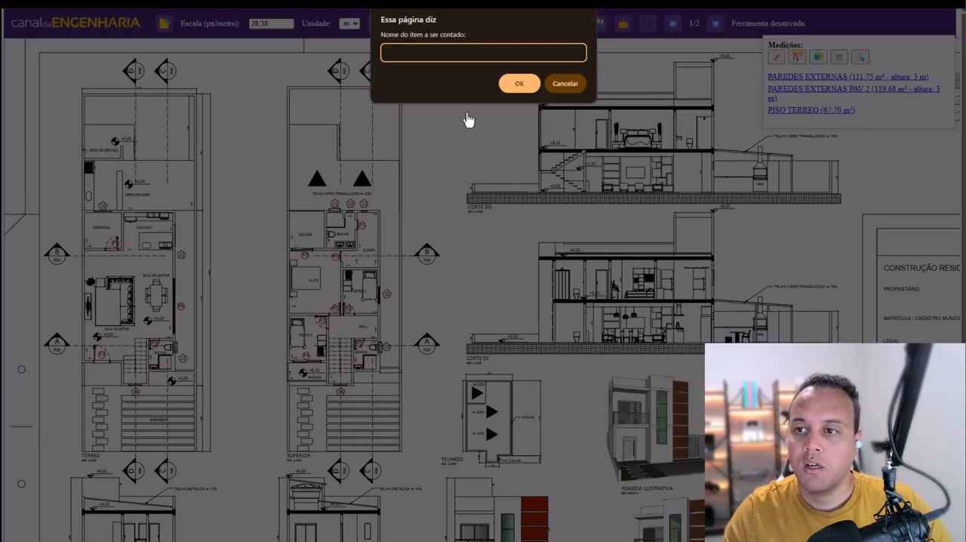
type("PORTAS")
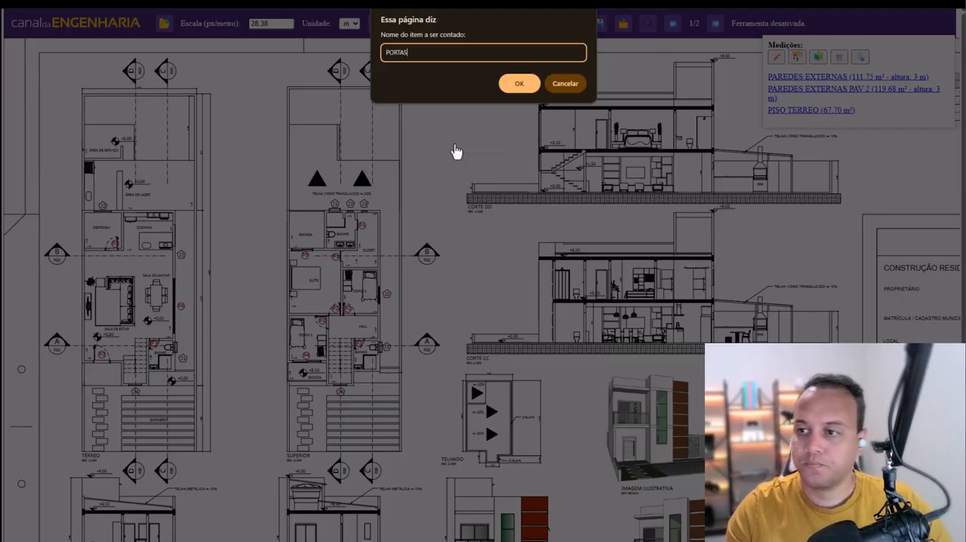
key("Return")
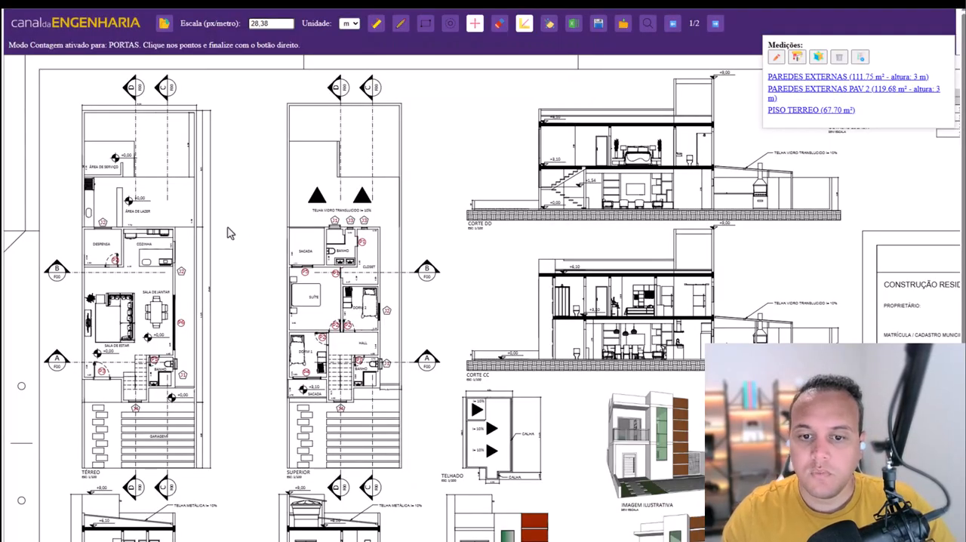
left_click(114, 258)
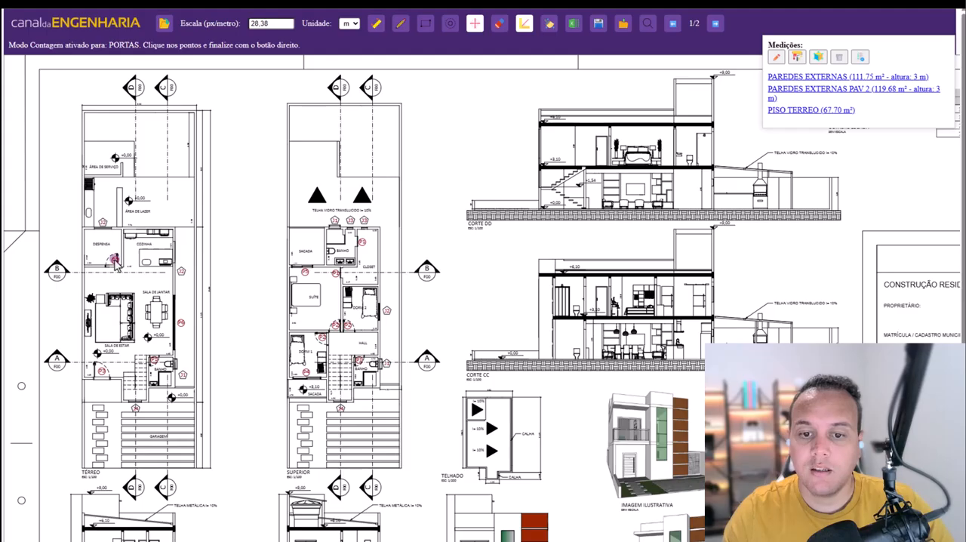
left_click(153, 361)
left_click(181, 322)
- Mark the doors of the Superior plan in the PORTAS count and finish the count
left_click(305, 271)
left_click(335, 272)
left_click(362, 240)
left_click(334, 324)
left_click(347, 323)
left_click(306, 371)
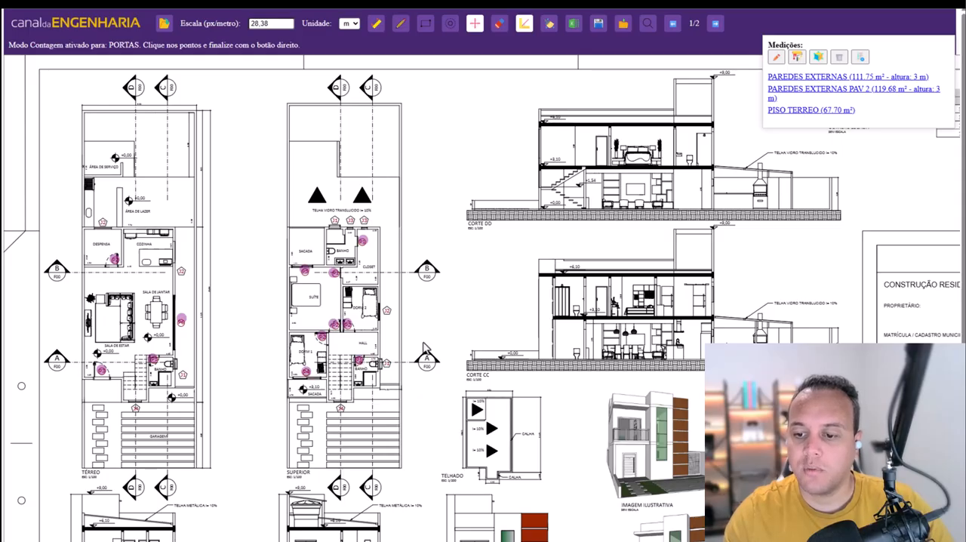
right_click(465, 296)
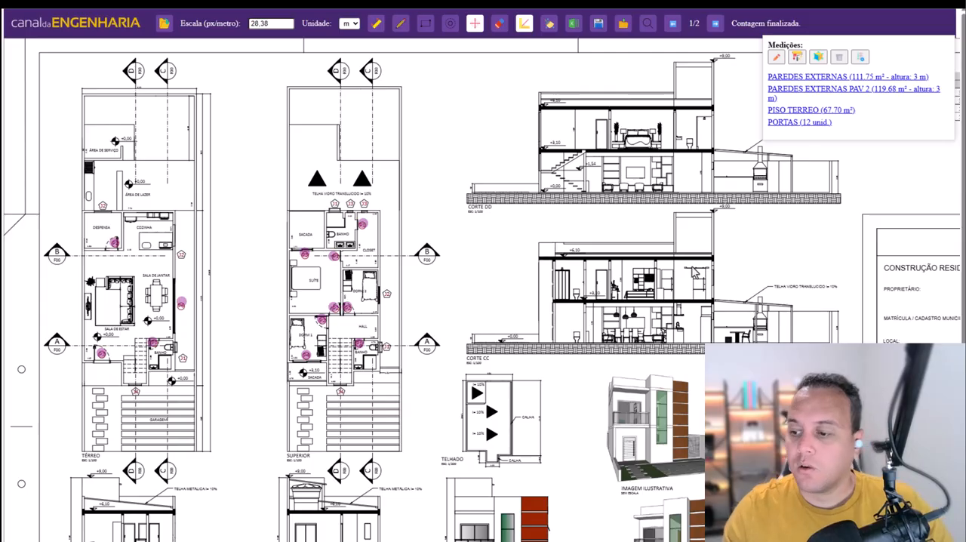
- Measure the tall green window on the Fachada drawing with the rectangle area tool and name it JANELA FRONTAL
scroll(615, 269, "down", 2)
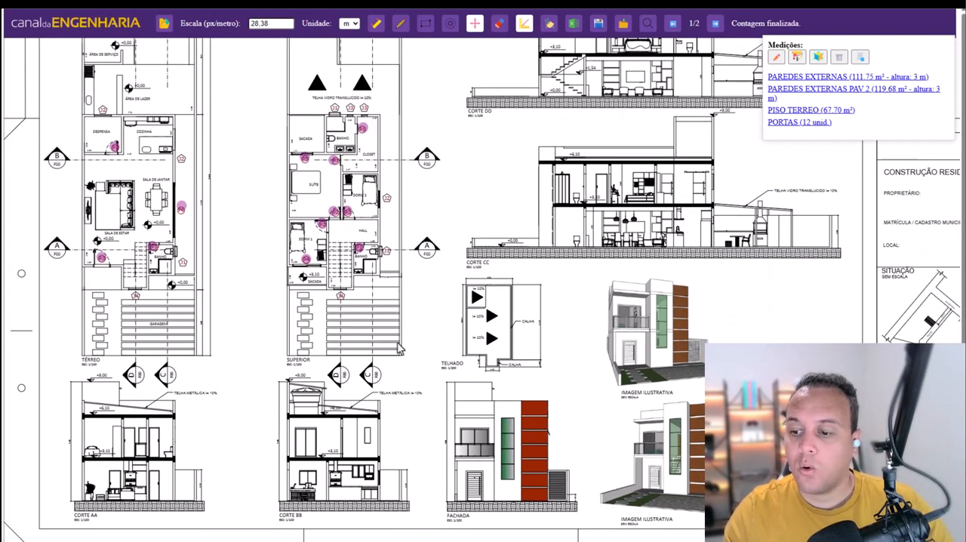
scroll(397, 347, "down", 1)
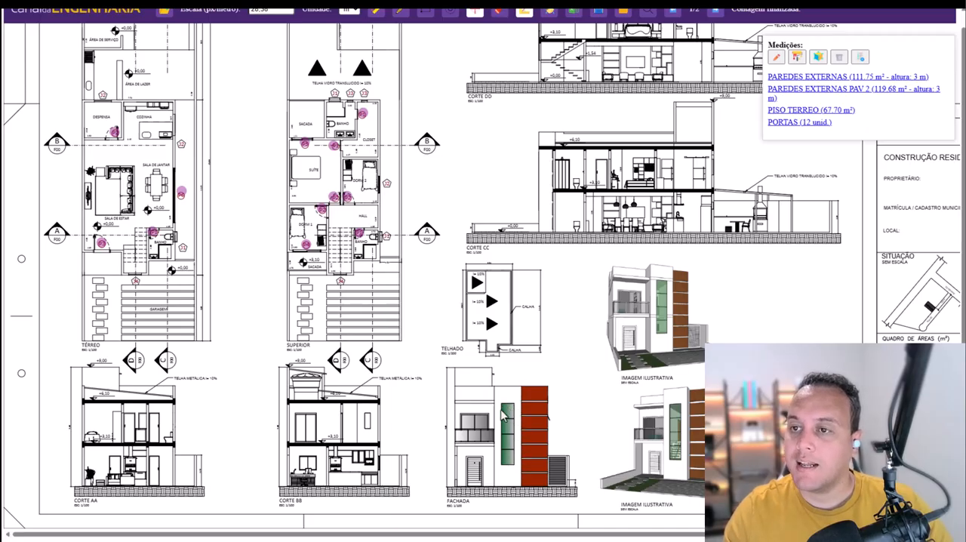
scroll(506, 418, "up", 1)
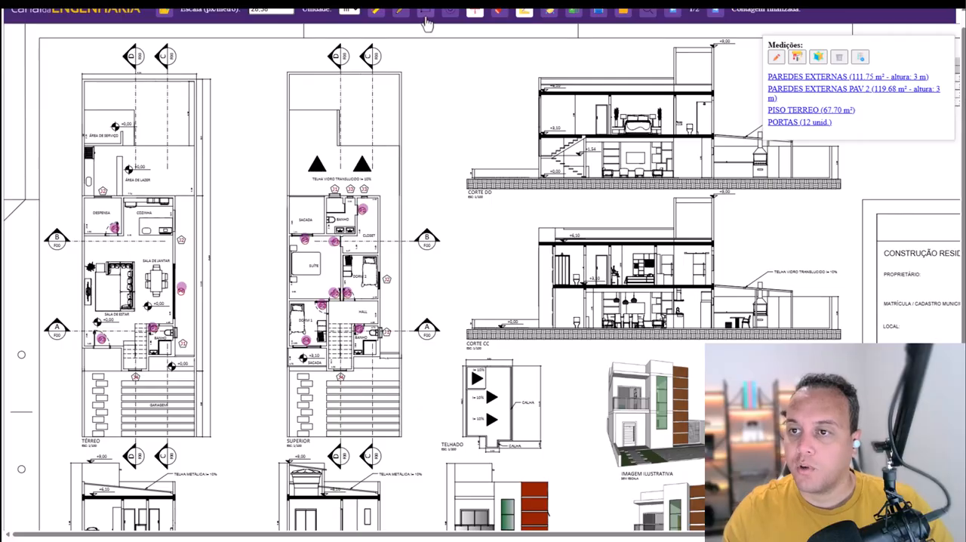
scroll(506, 408, "down", 1)
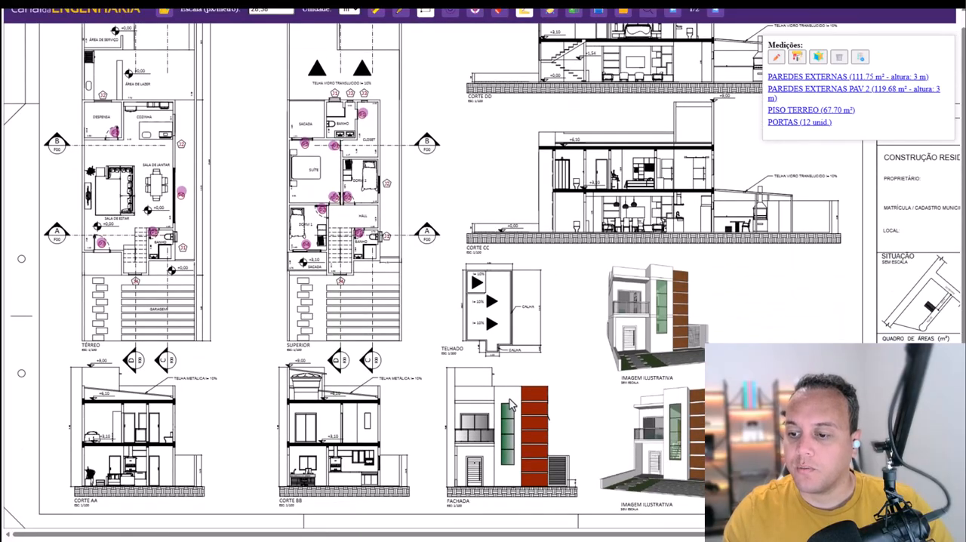
left_click_drag(502, 407, 514, 464)
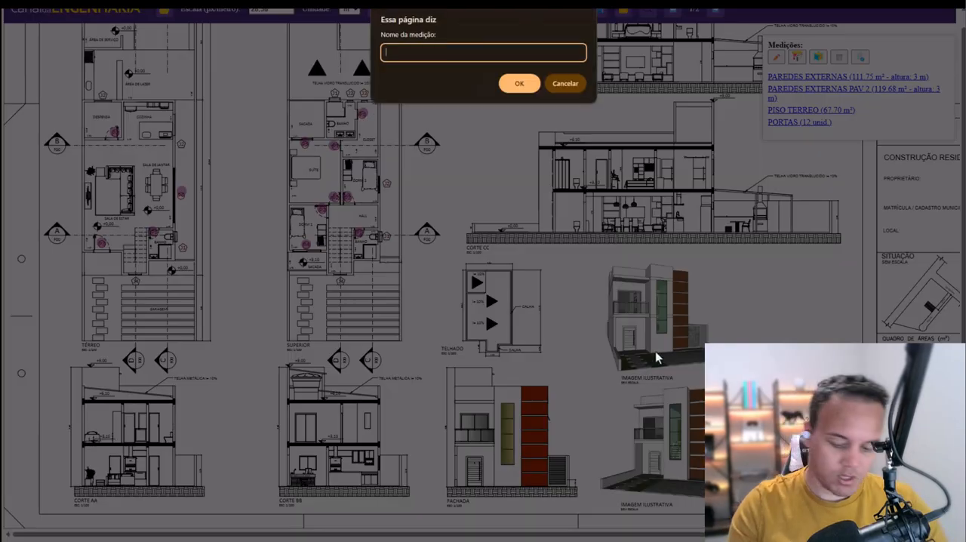
type("JANE")
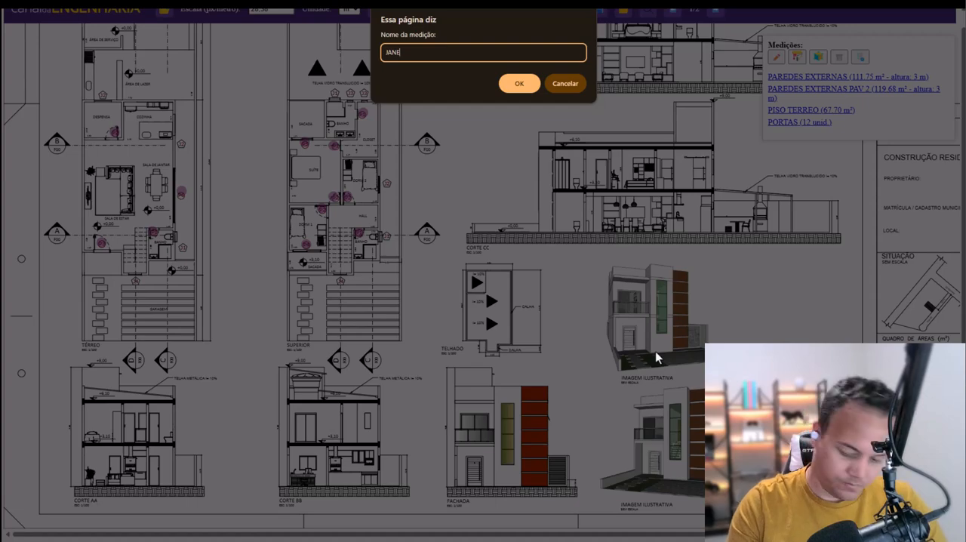
type("LA FRONTAL")
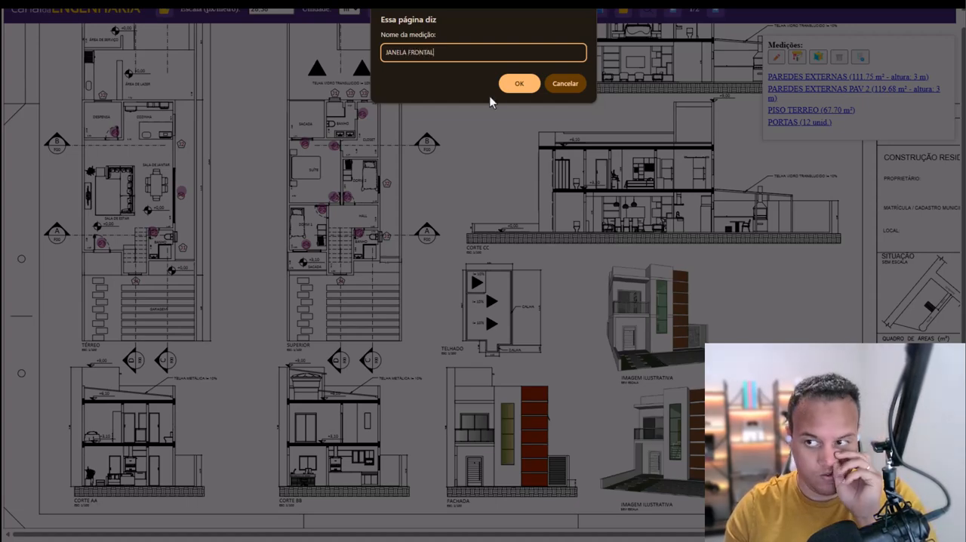
left_click(518, 83)
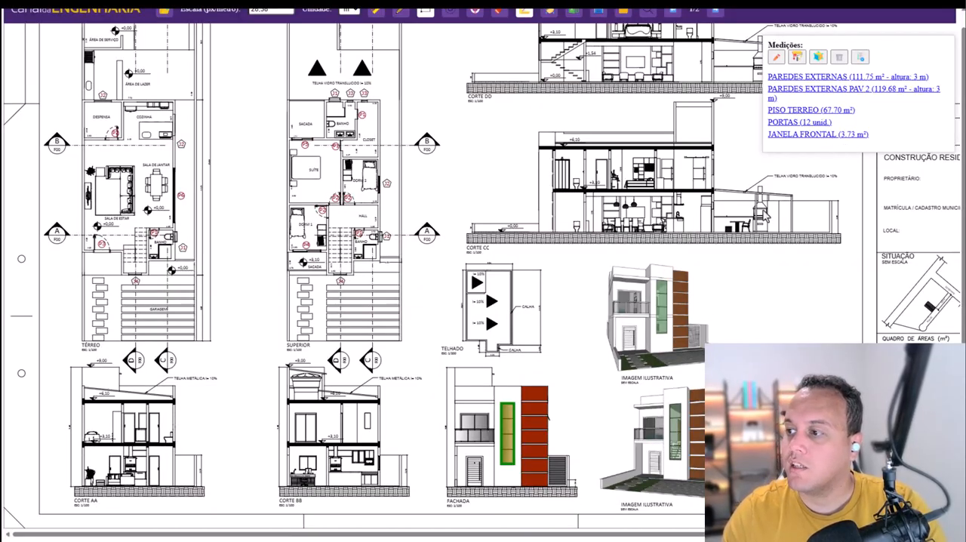
- Go to page 2 of the PDF, which holds the foundation drawings
scroll(381, 353, "up", 2)
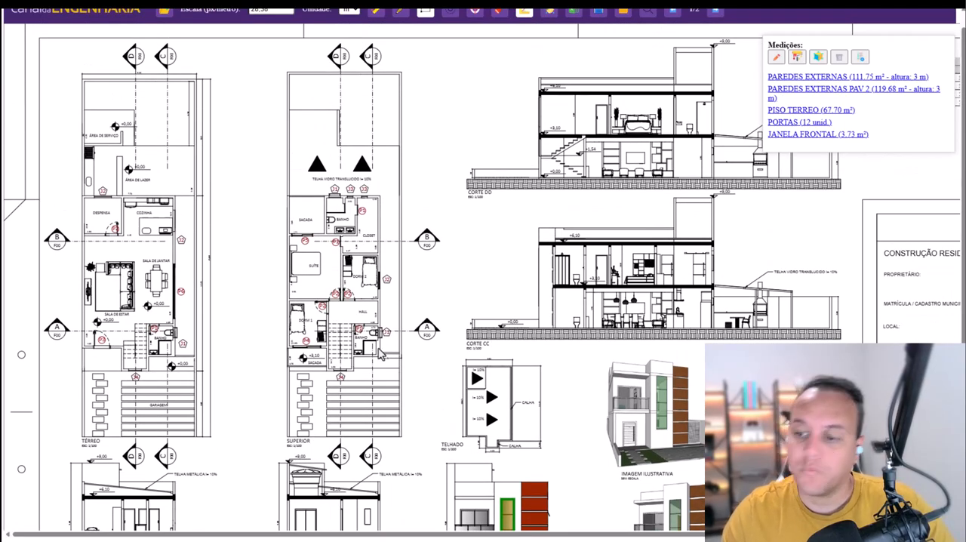
scroll(381, 353, "down", 2)
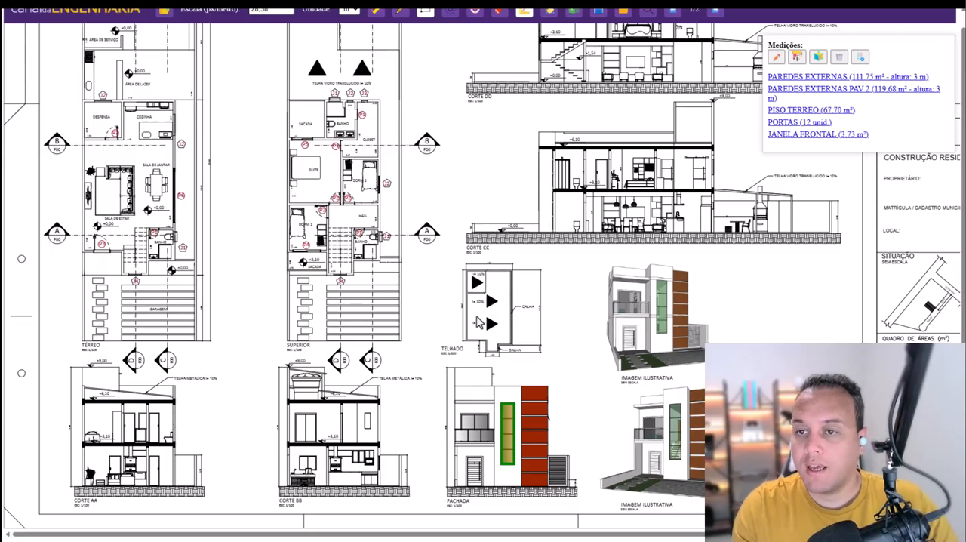
scroll(496, 280, "up", 2)
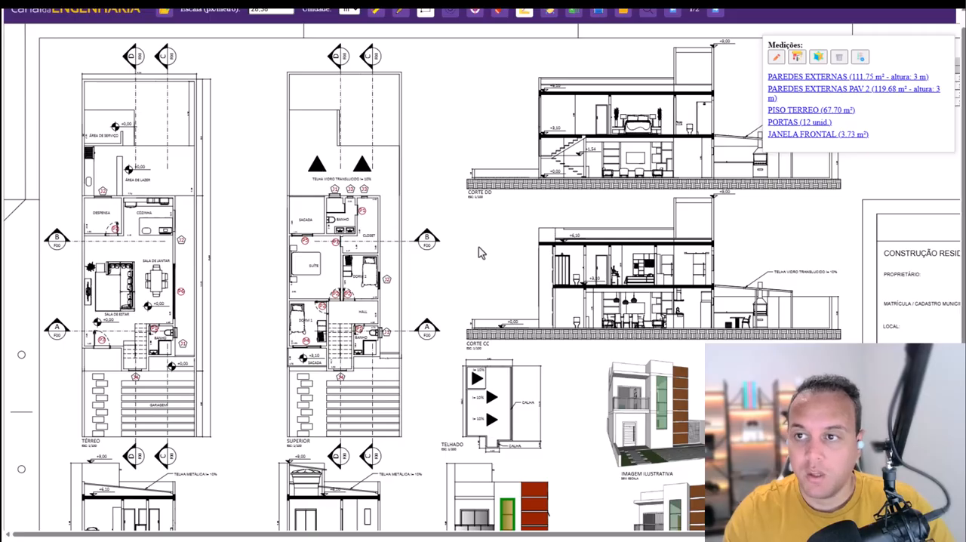
scroll(479, 252, "up", 1)
left_click(715, 25)
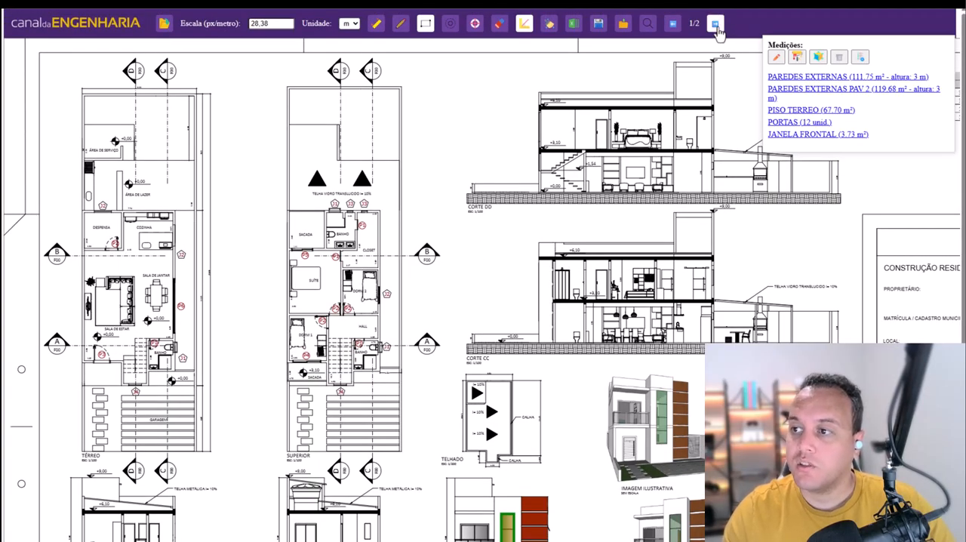
scroll(510, 299, "down", 1)
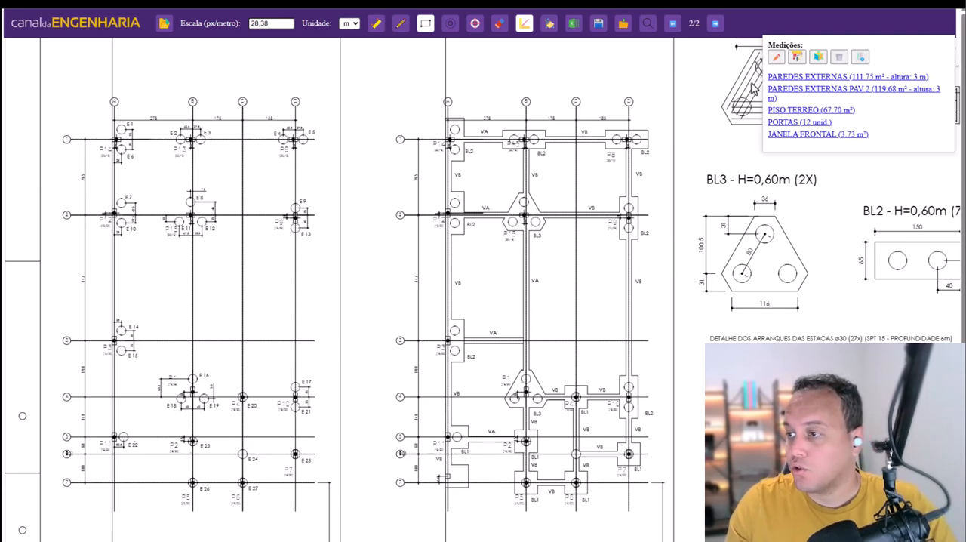
- Add a stage named ETAPA 1 and place it above all measurements in the list
left_click(860, 58)
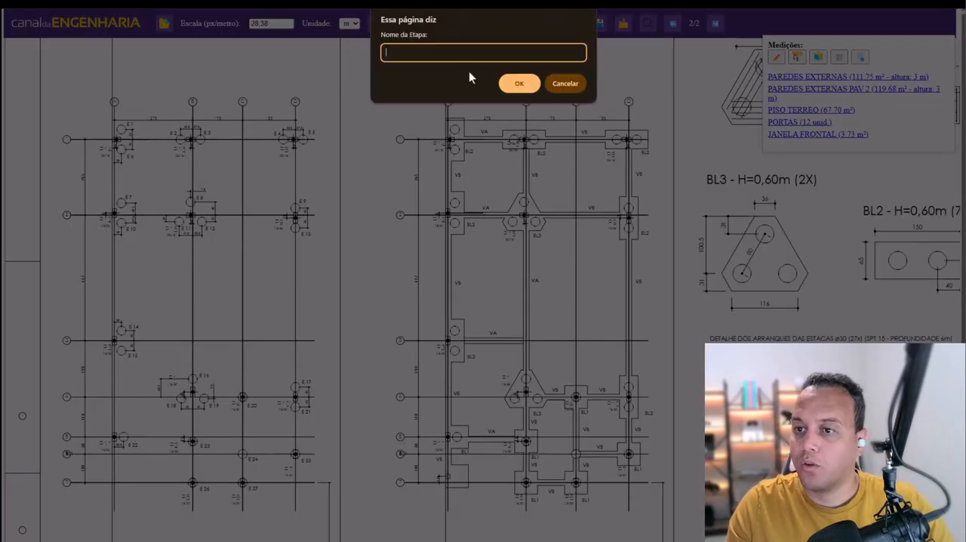
type("ETAPA 1")
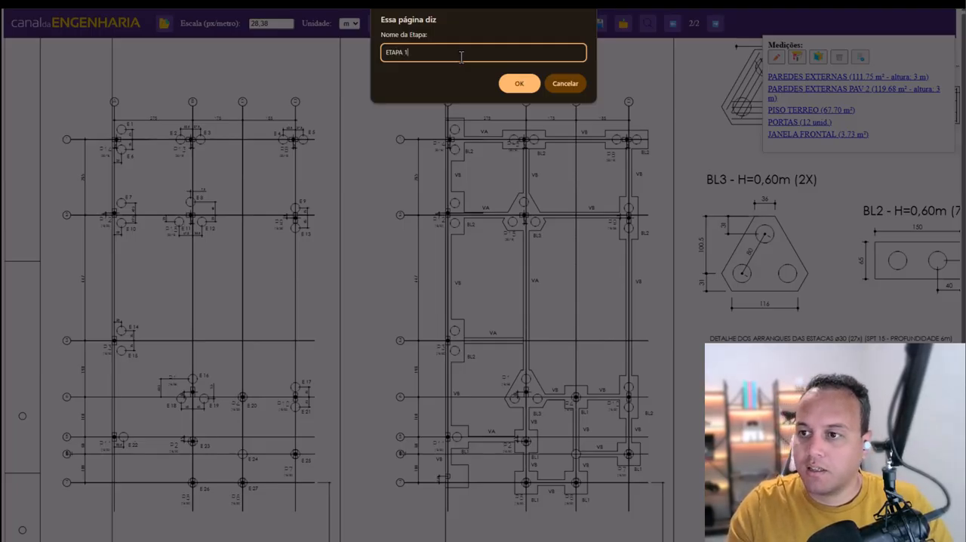
key("Return")
left_click(783, 149)
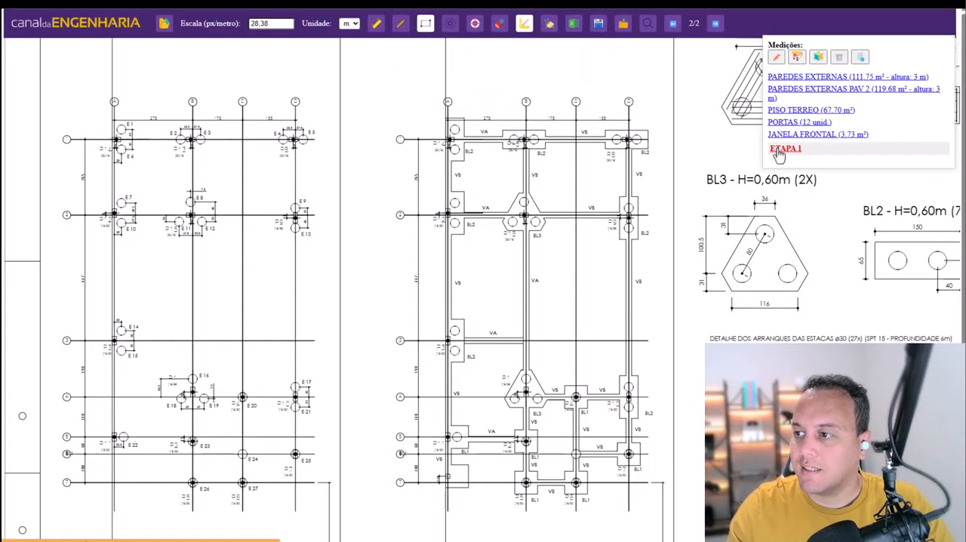
- Add a second stage named ETAPA 2 and move JANELA FRONTAL above PISO TERREO within ETAPA 1
left_click(860, 57)
type("ETAO")
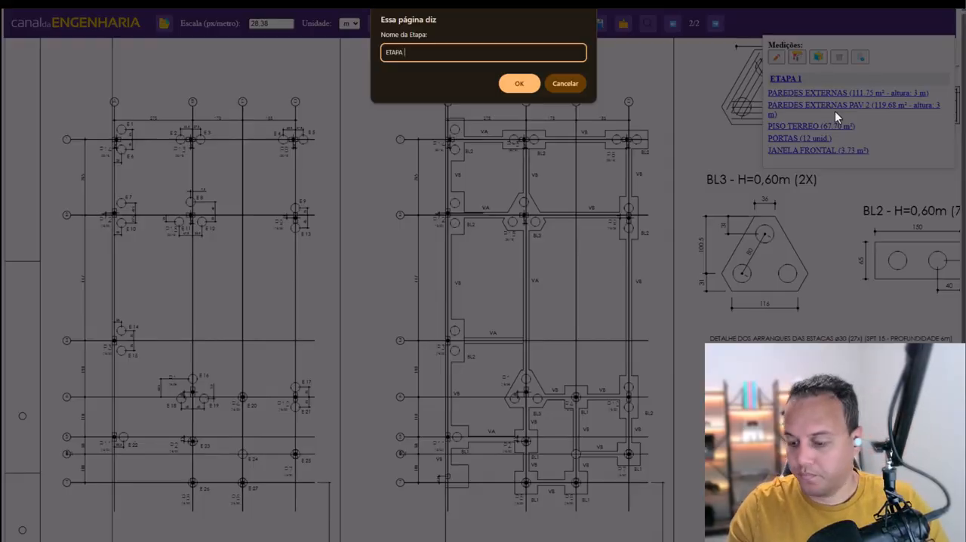
left_click(532, 87)
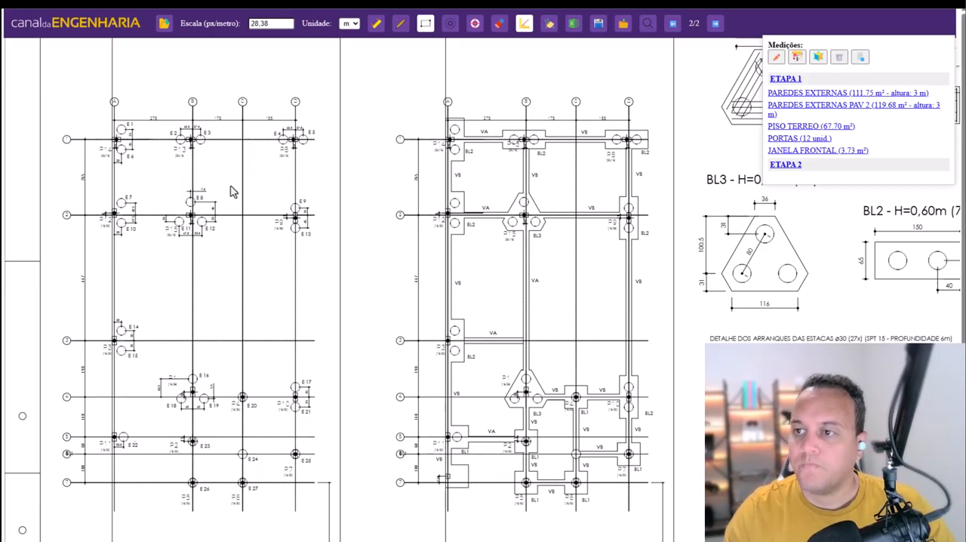
left_click_drag(783, 153, 782, 131)
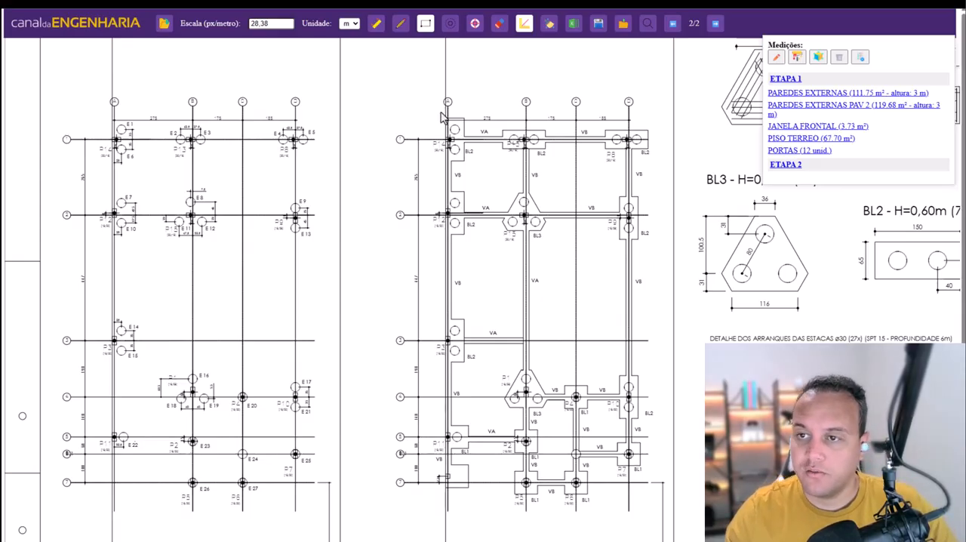
- Measure the top horizontal beam of the foundation beam plan as a line named VIGAS BALDRAMES, without multiplying by a height
left_click(400, 30)
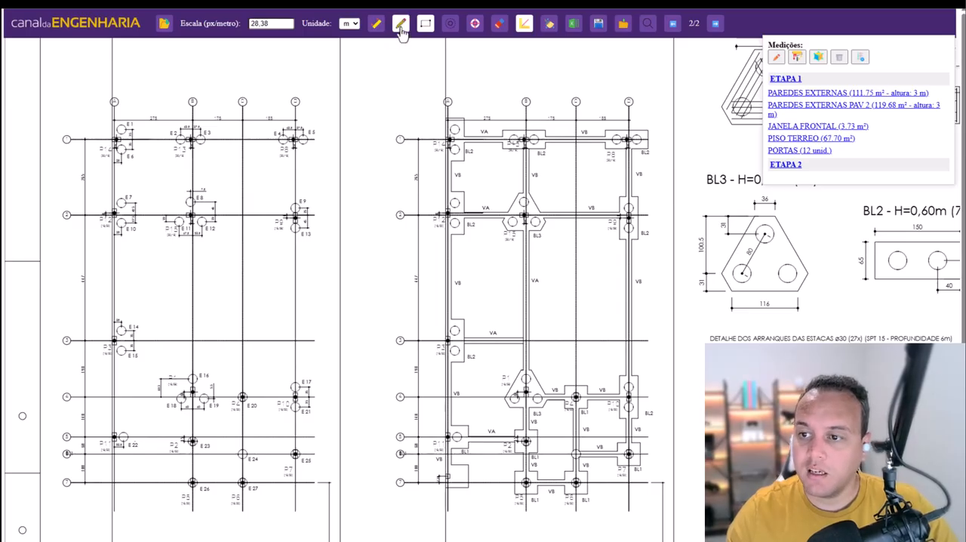
left_click(450, 139)
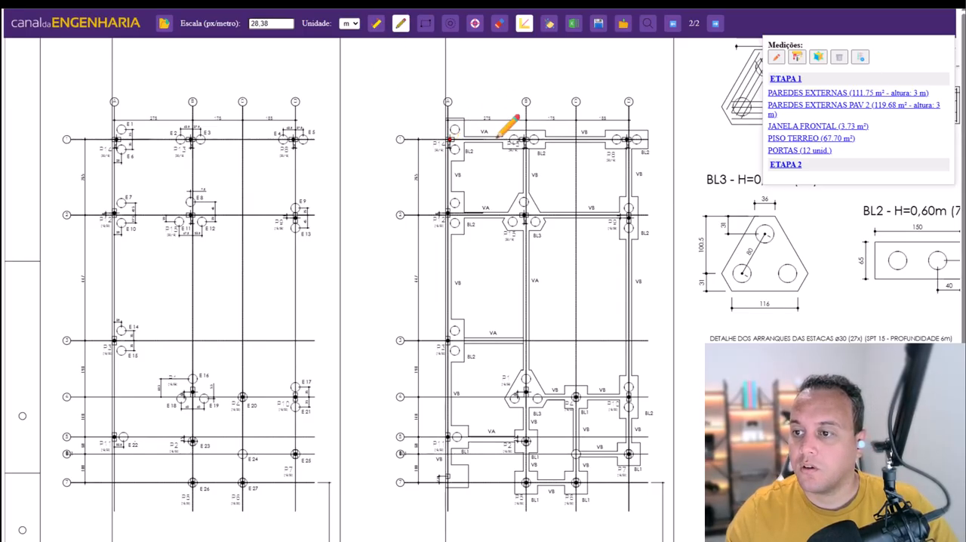
left_click(627, 140)
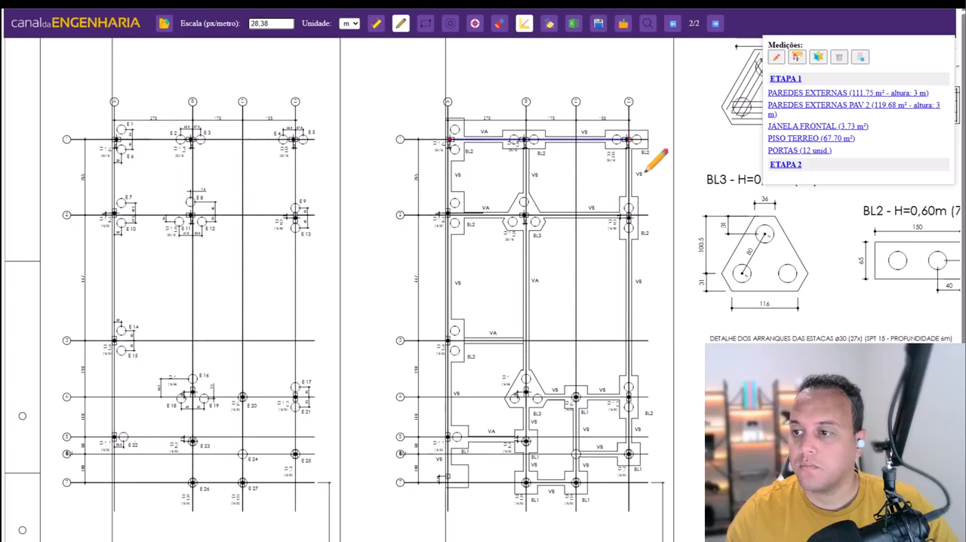
right_click(635, 169)
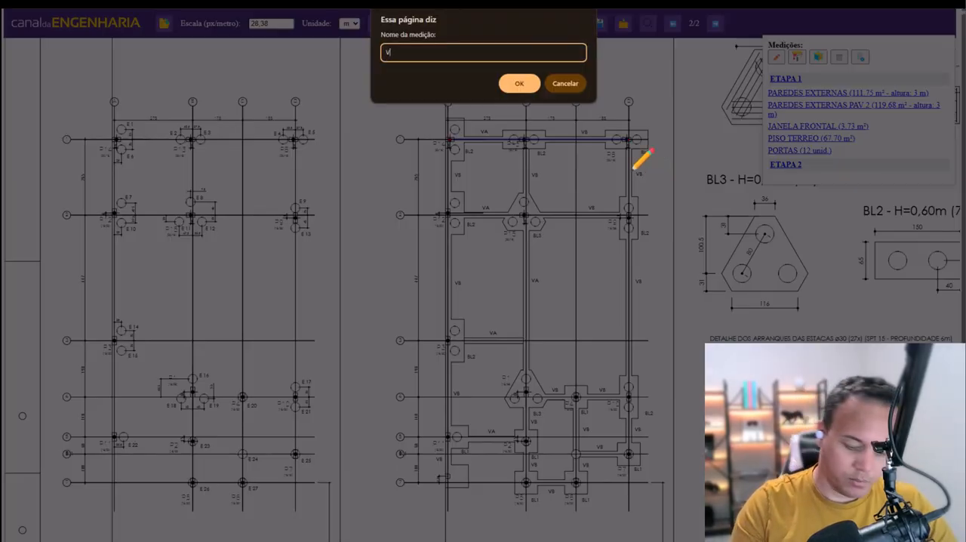
type("VIGAS BALDRAMES")
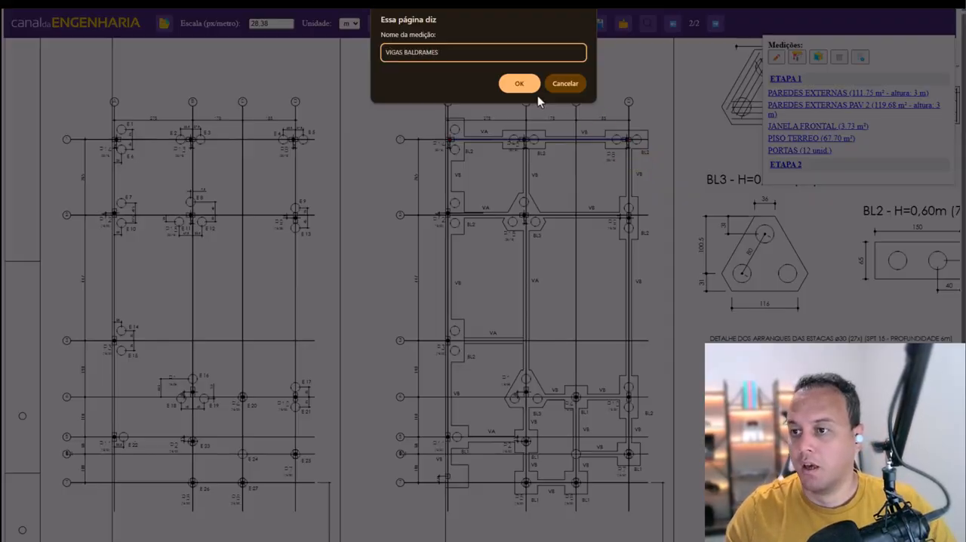
left_click(519, 84)
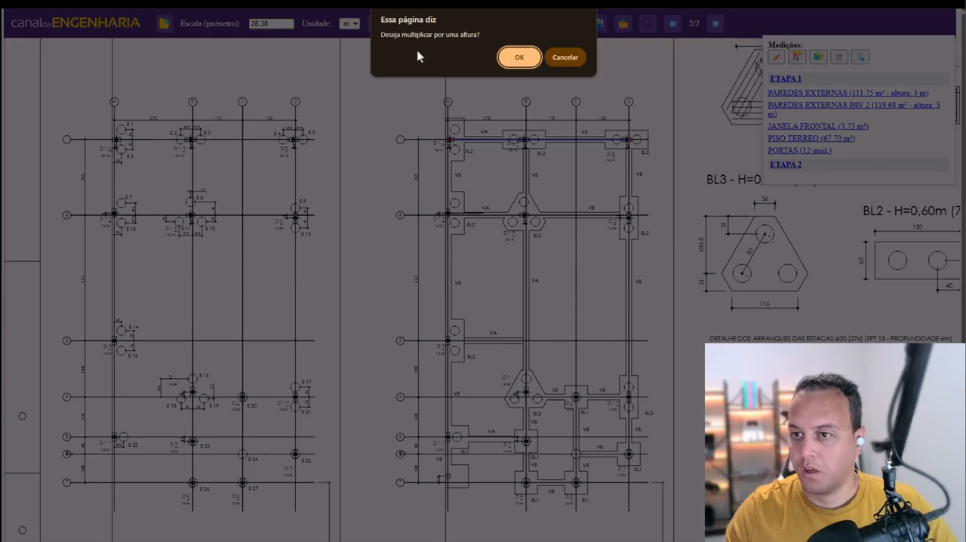
left_click(566, 58)
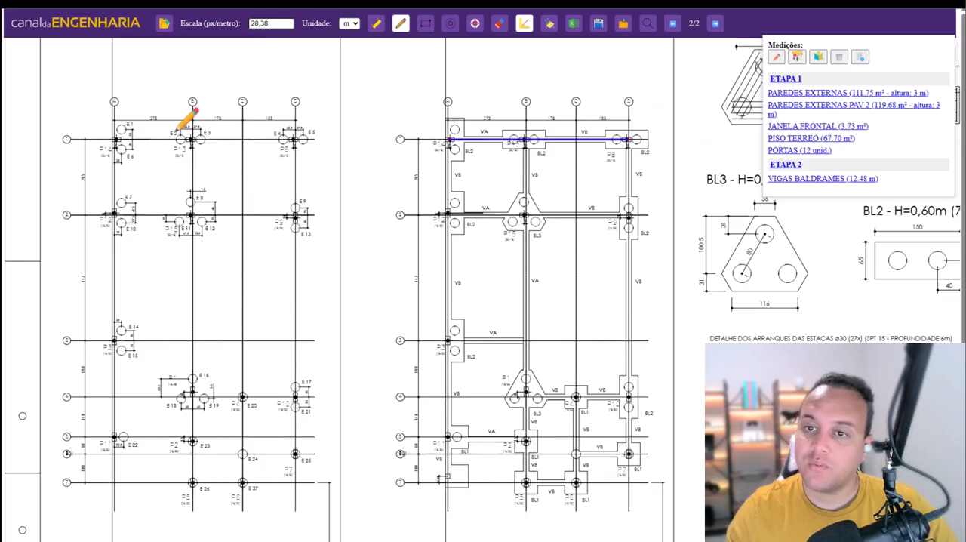
- Delete the VIGAS BALDRAMES measurement from ETAPA 2 and deactivate the measuring tool
left_click(806, 181)
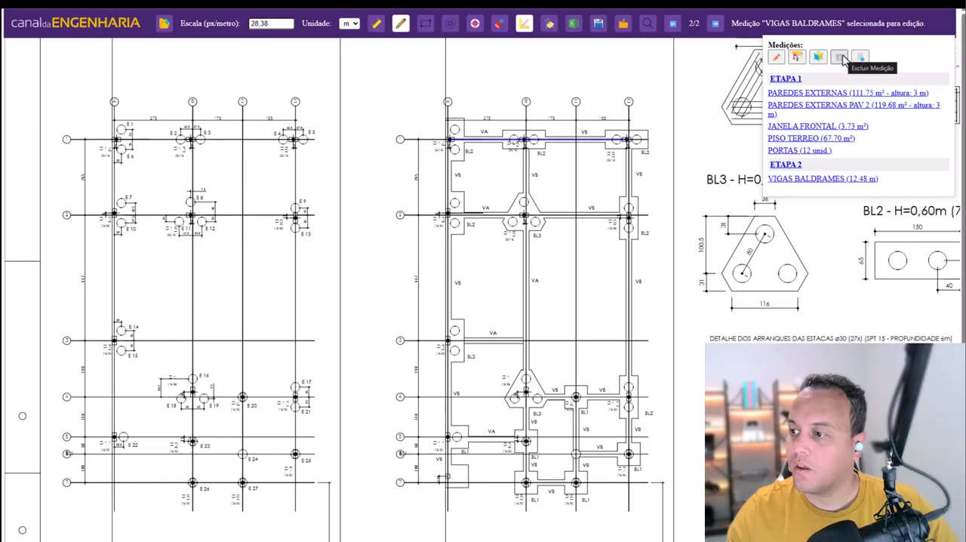
left_click(839, 57)
left_click(517, 64)
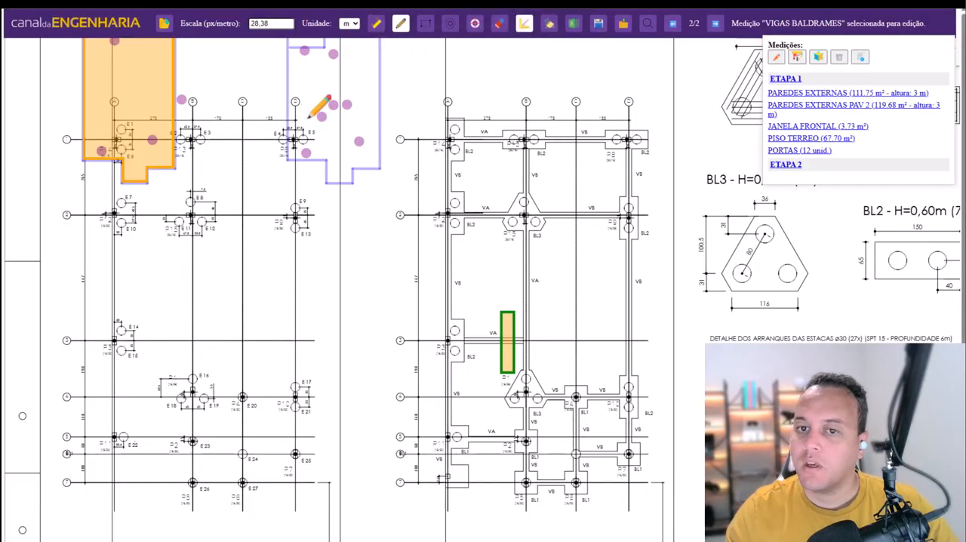
key("Escape")
- Calibrate the scale of page 2 using the top edge of the pile plan's lot outline as an 8 m reference line
scroll(457, 266, "down", 1)
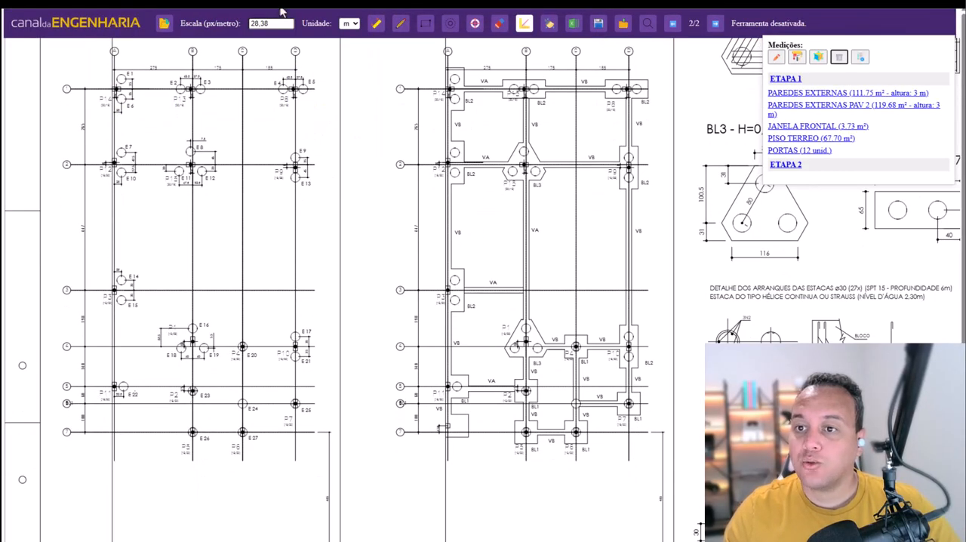
scroll(505, 153, "up", 2)
scroll(529, 354, "up", 3)
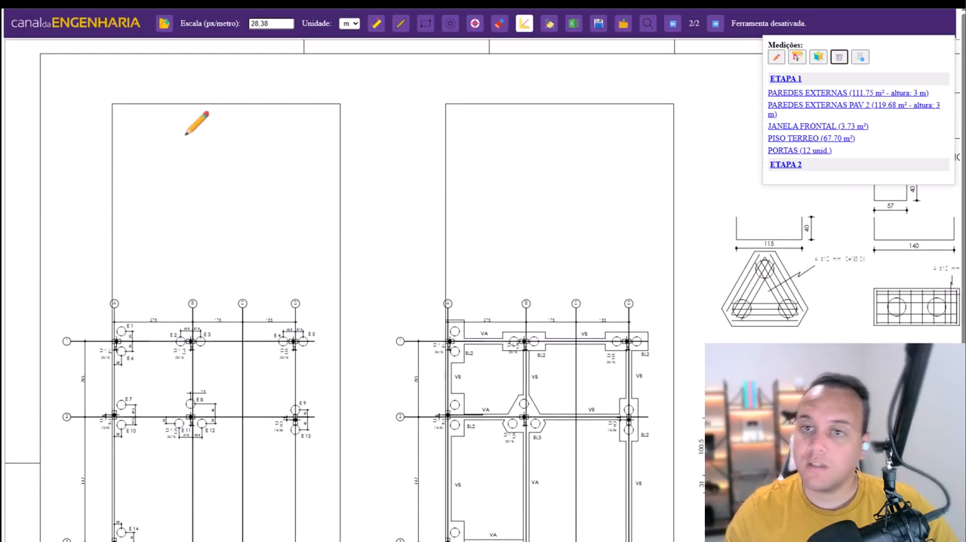
scroll(407, 280, "down", 7)
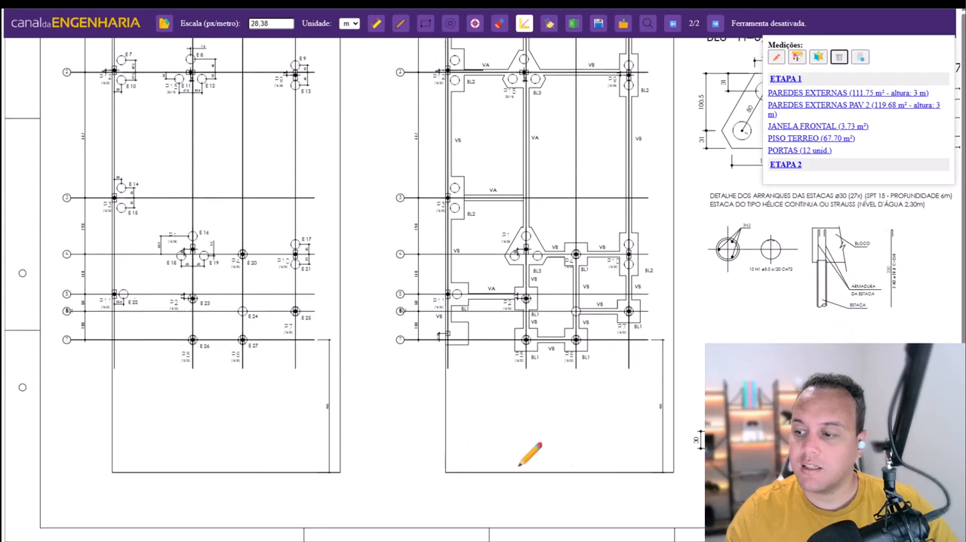
scroll(181, 253, "up", 6)
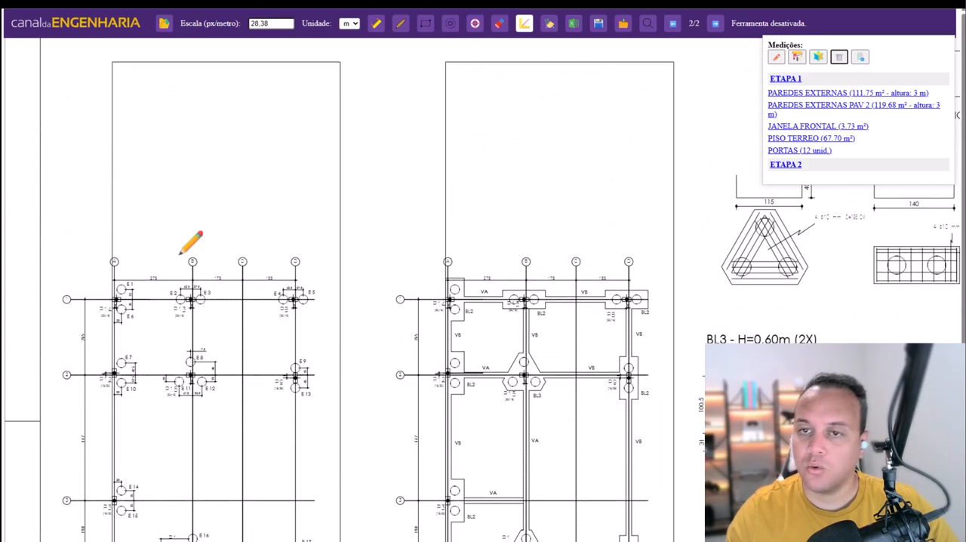
scroll(189, 241, "up", 1)
left_click(376, 25)
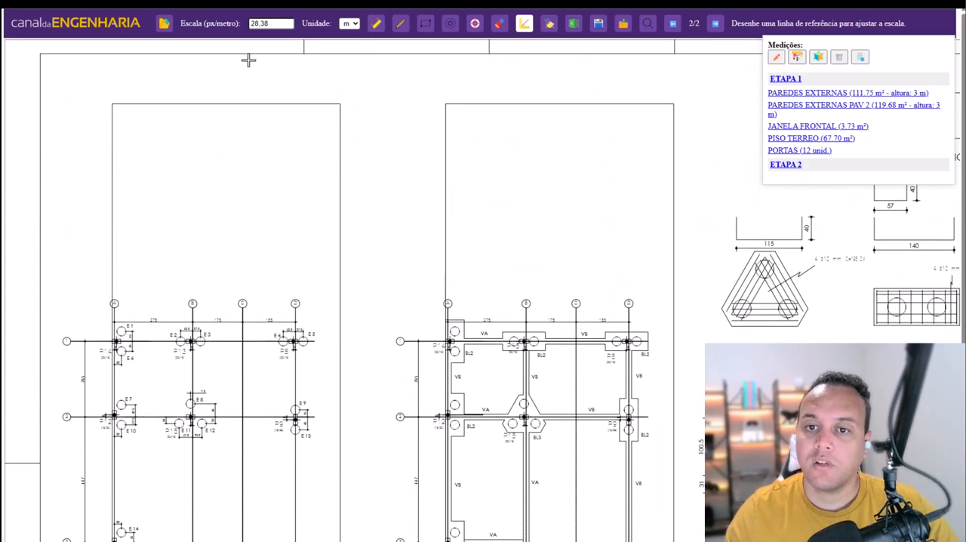
left_click(112, 104)
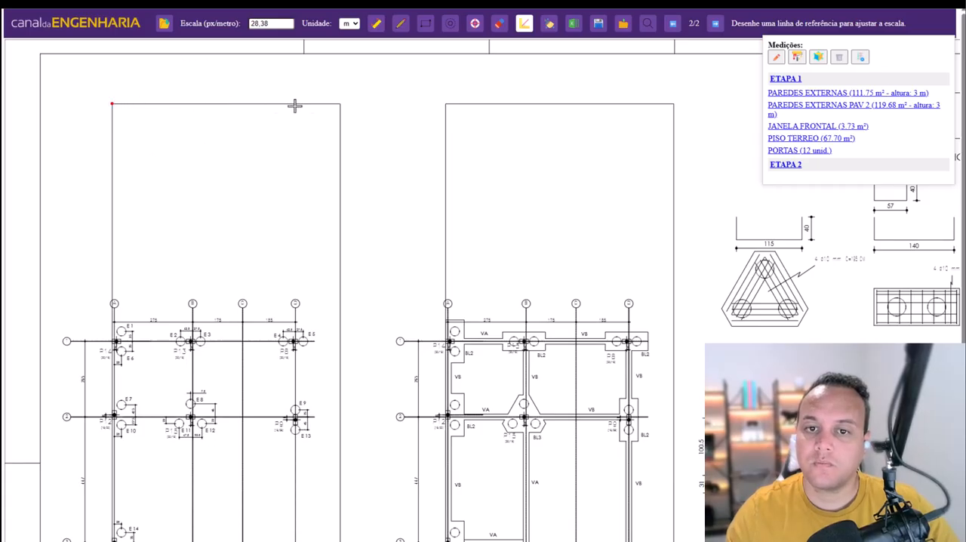
left_click(339, 104)
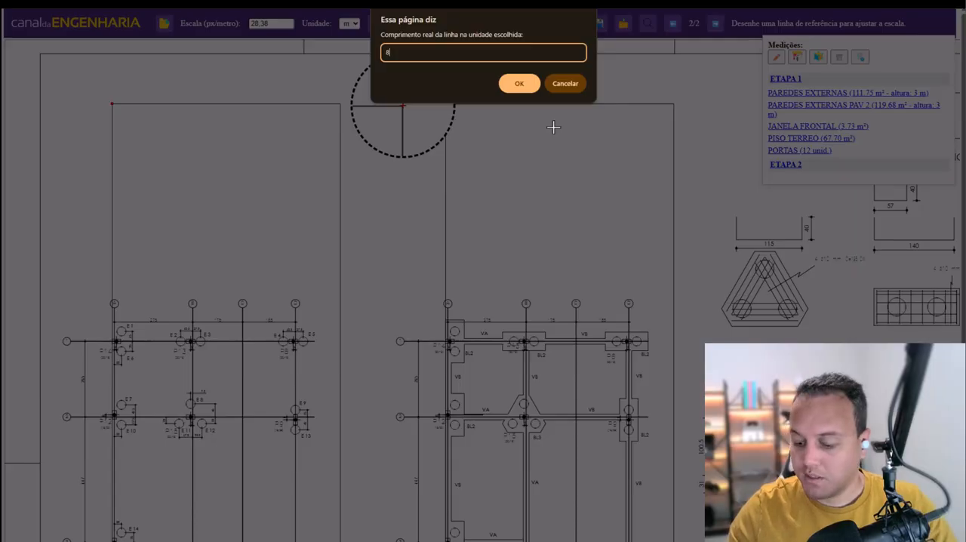
left_click(518, 83)
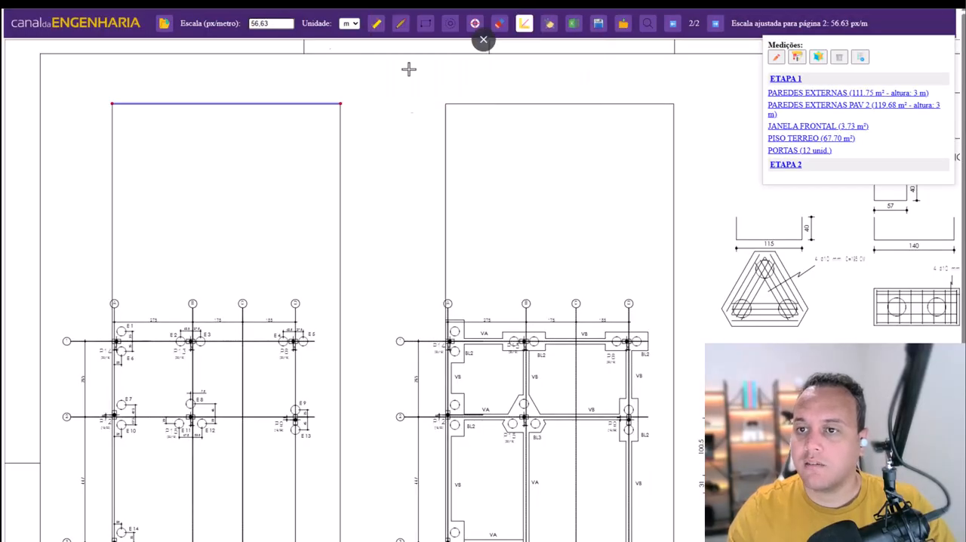
- Compare the scale value of page 1 with that of page 2, ending on page 2 with the scale tool off
left_click(672, 24)
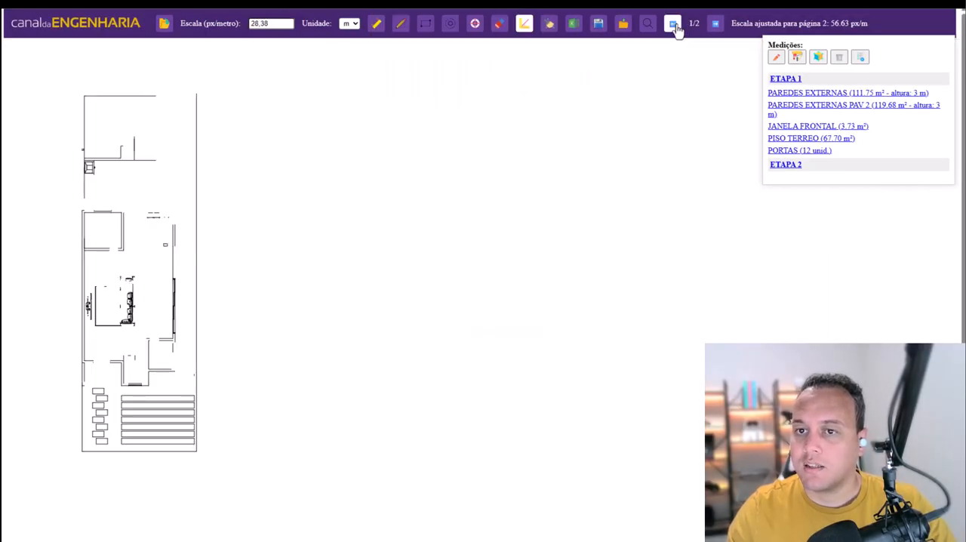
left_click(714, 24)
double_click(280, 23)
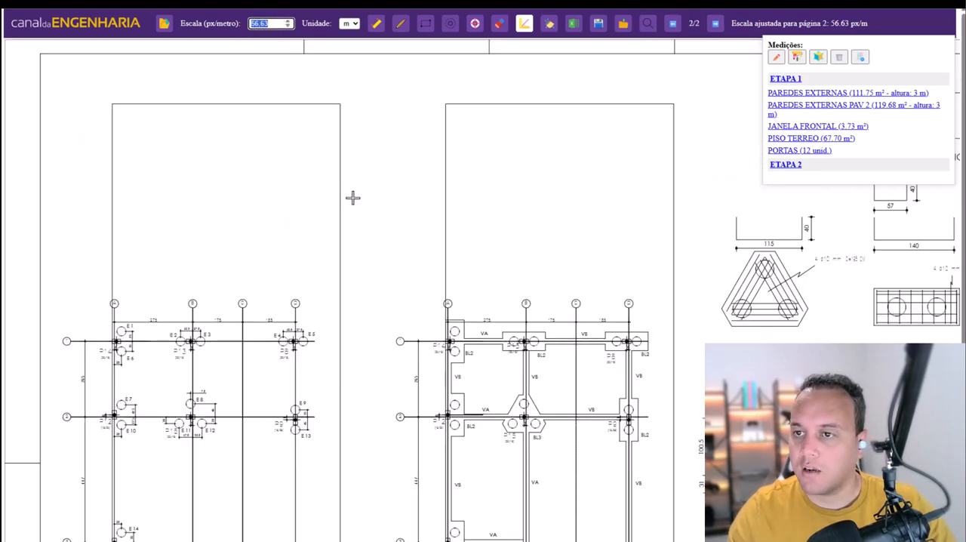
key("Escape")
- Measure the top beam between the outer vertical axes at the new scale, naming it VIGAS BALDRAMES without a height
left_click(402, 25)
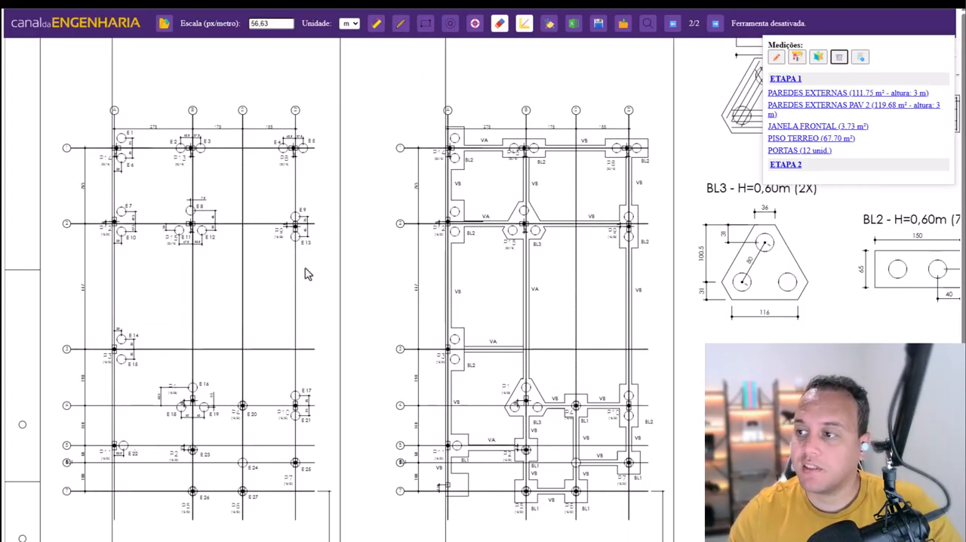
left_click(401, 24)
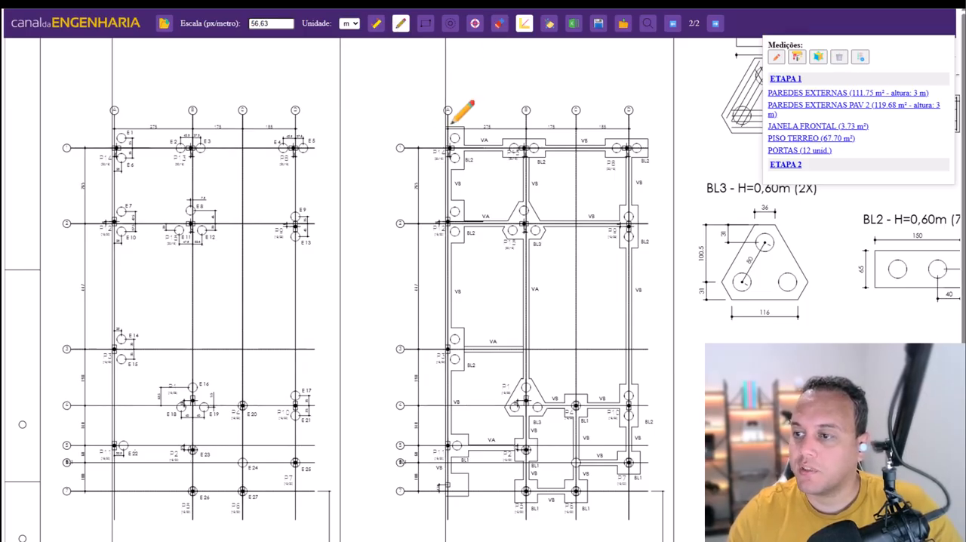
left_click(451, 147)
left_click(628, 147)
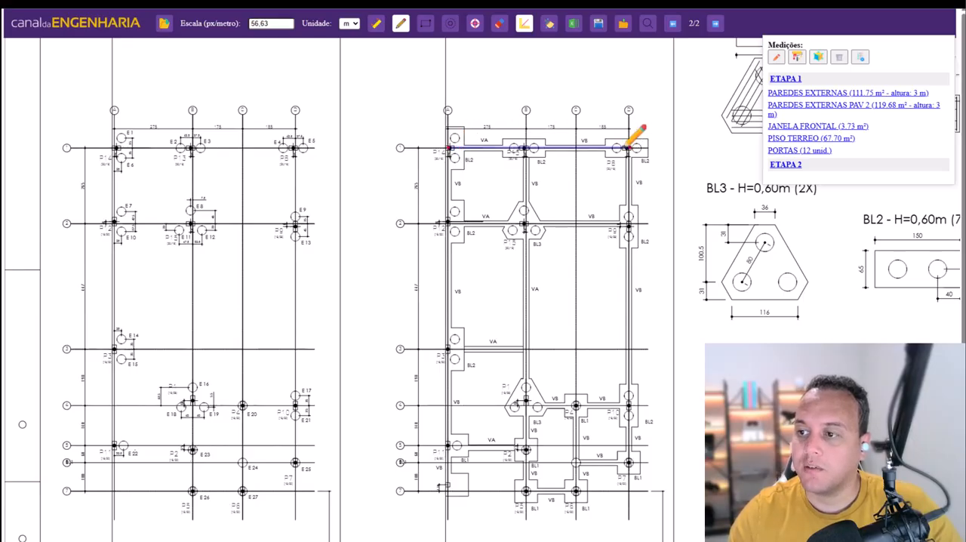
right_click(557, 108)
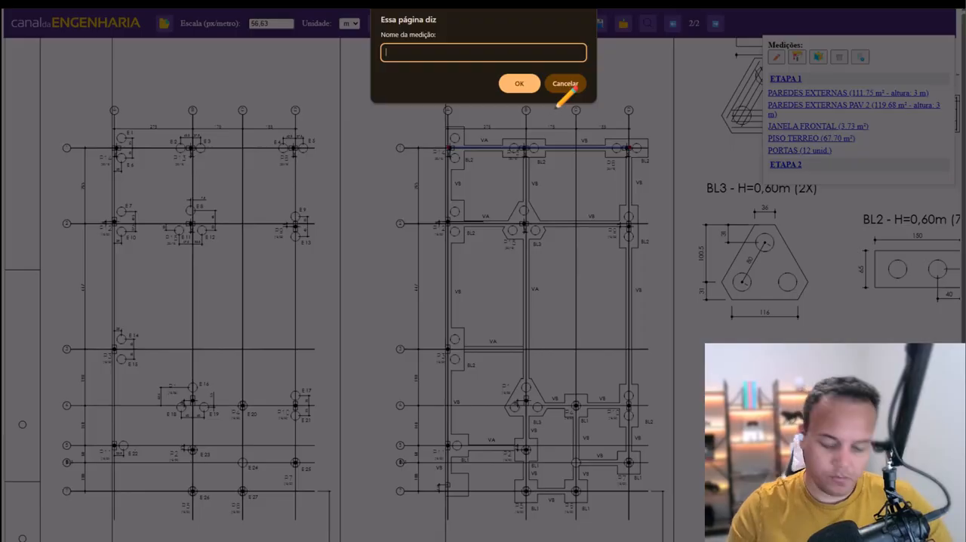
type("VIGAS ")
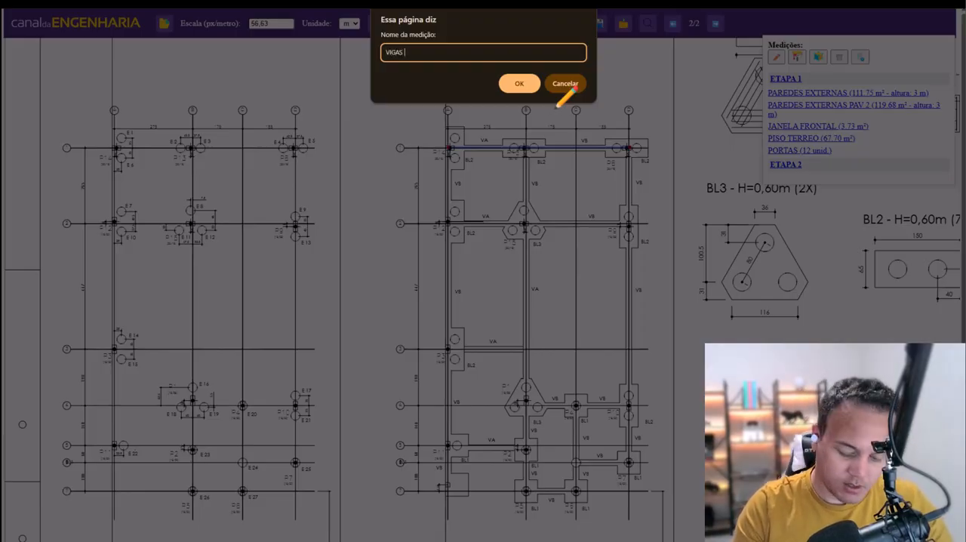
type("BALDRAMES")
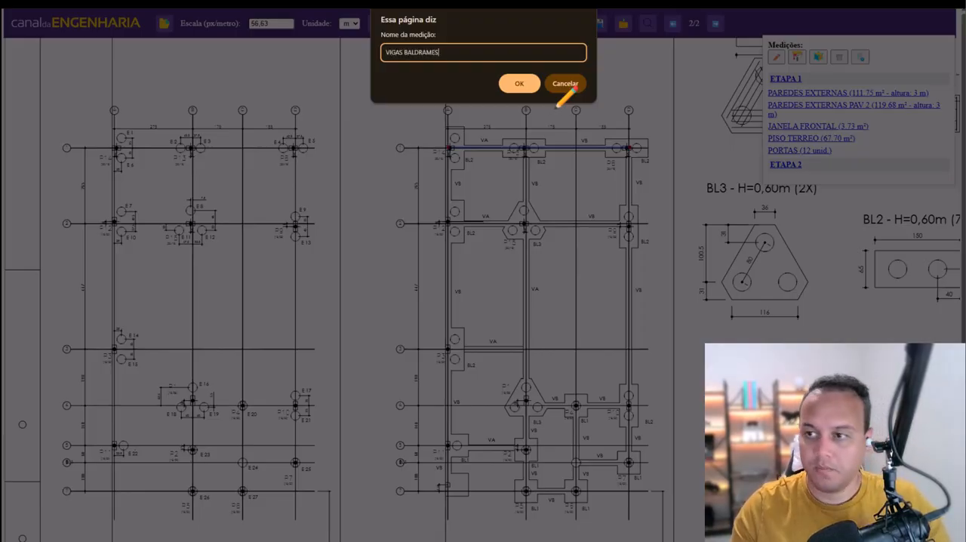
left_click(517, 84)
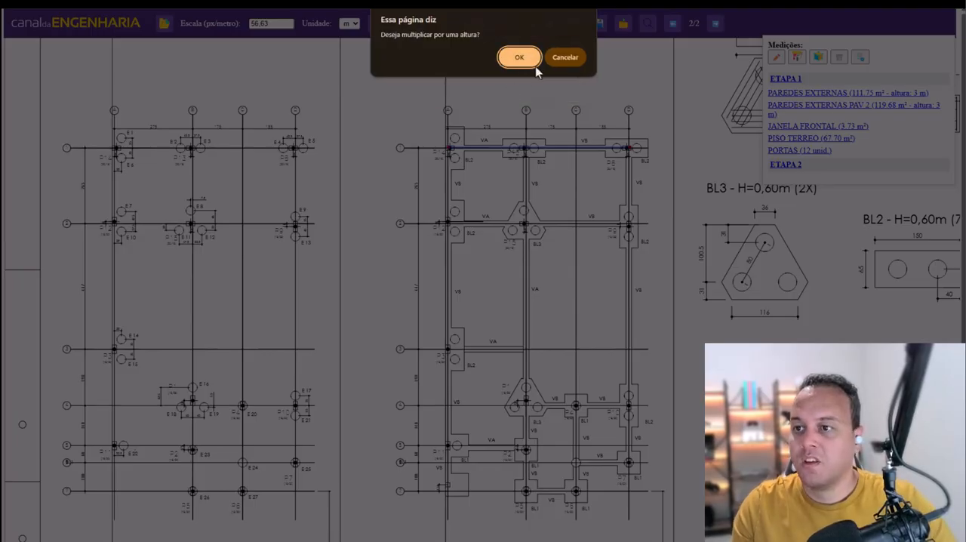
left_click(564, 58)
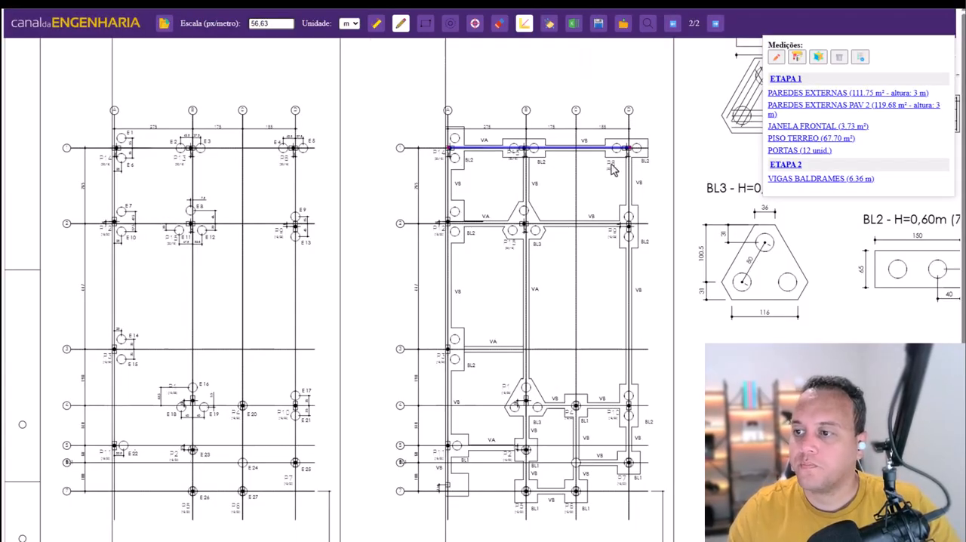
- Extend VIGAS BALDRAMES around the remaining perimeter beams of the foundation plan, following the stepped lower edge back to the starting corner
left_click(814, 179)
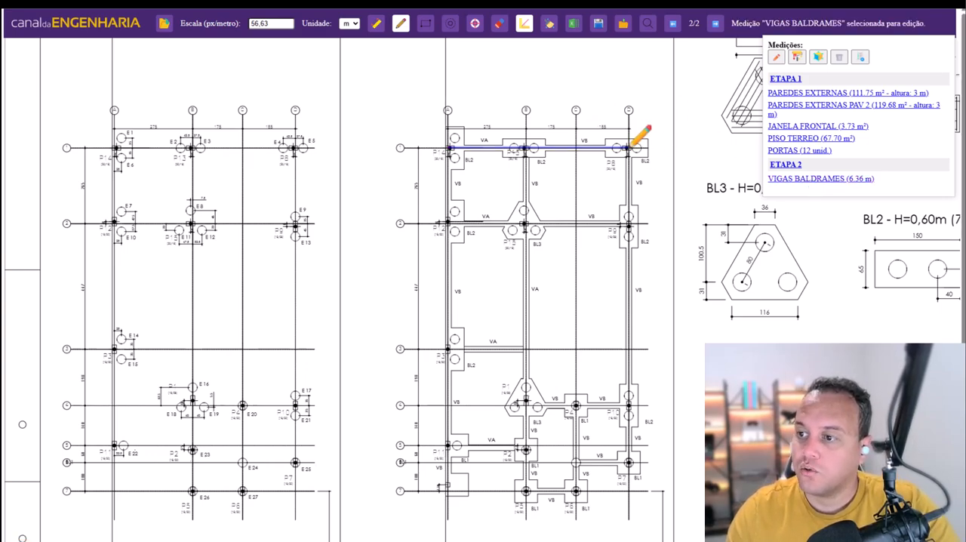
left_click(629, 462)
left_click(576, 462)
left_click(575, 490)
left_click(525, 491)
left_click(526, 448)
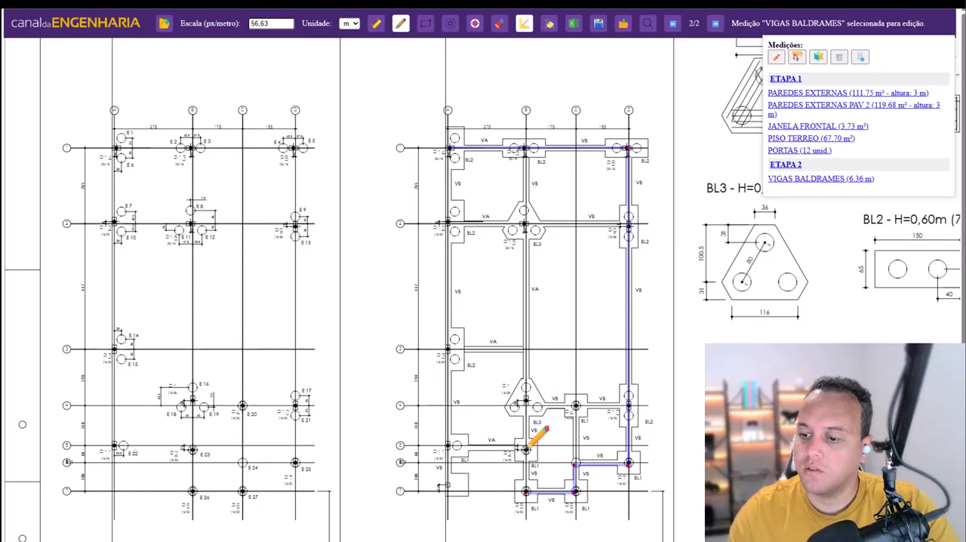
left_click(451, 448)
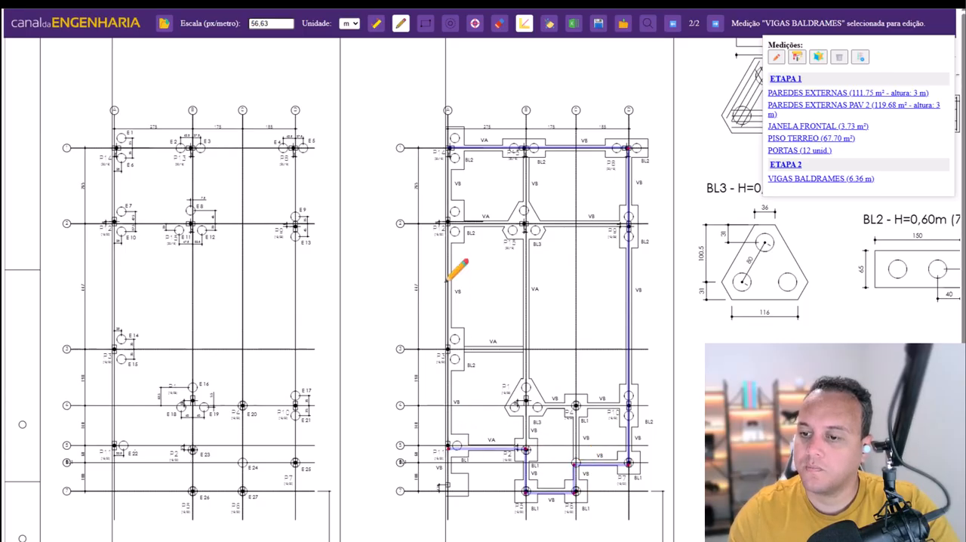
left_click(450, 149)
- Add to VIGAS BALDRAMES the central vertical beam and the horizontal interior beams along axes 3 and 2
left_click(526, 149)
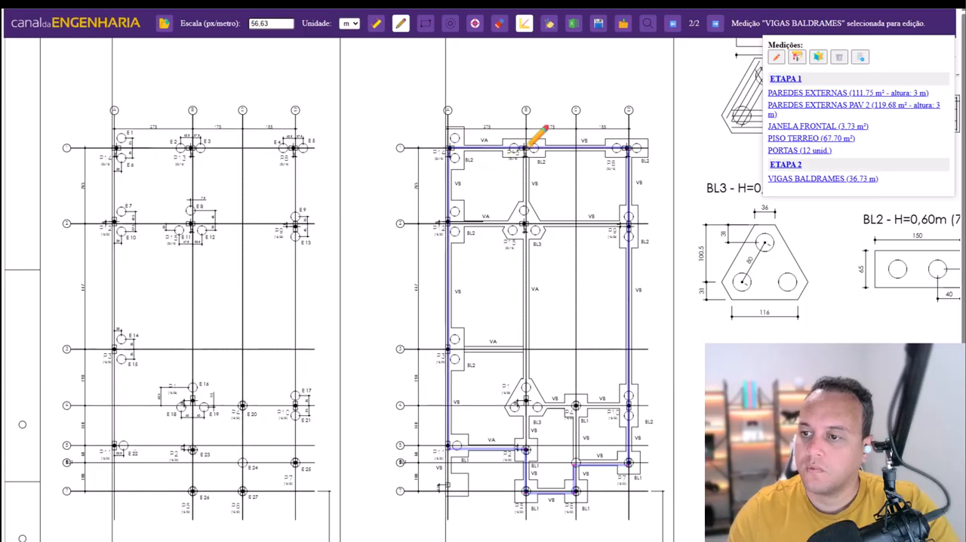
left_click(526, 448)
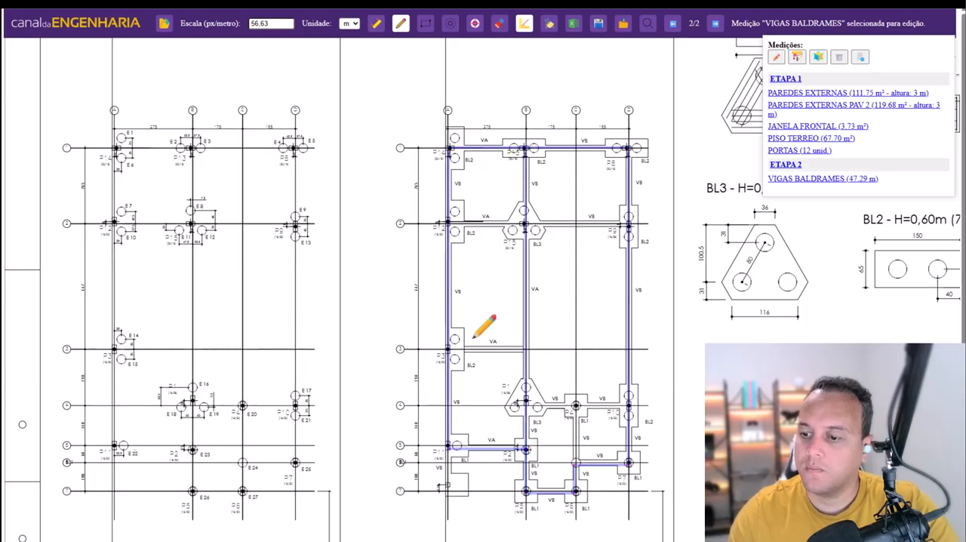
left_click(451, 349)
left_click(526, 348)
left_click(448, 222)
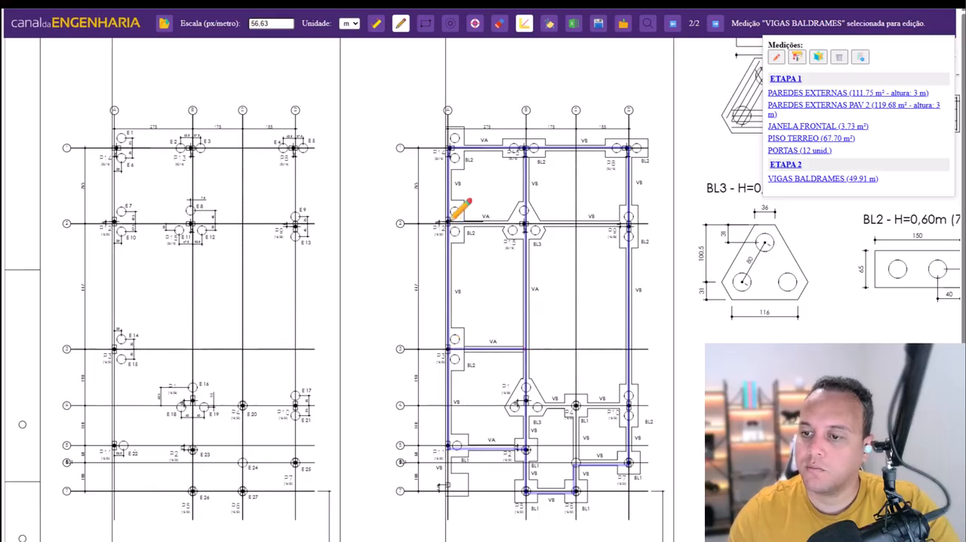
left_click(628, 223)
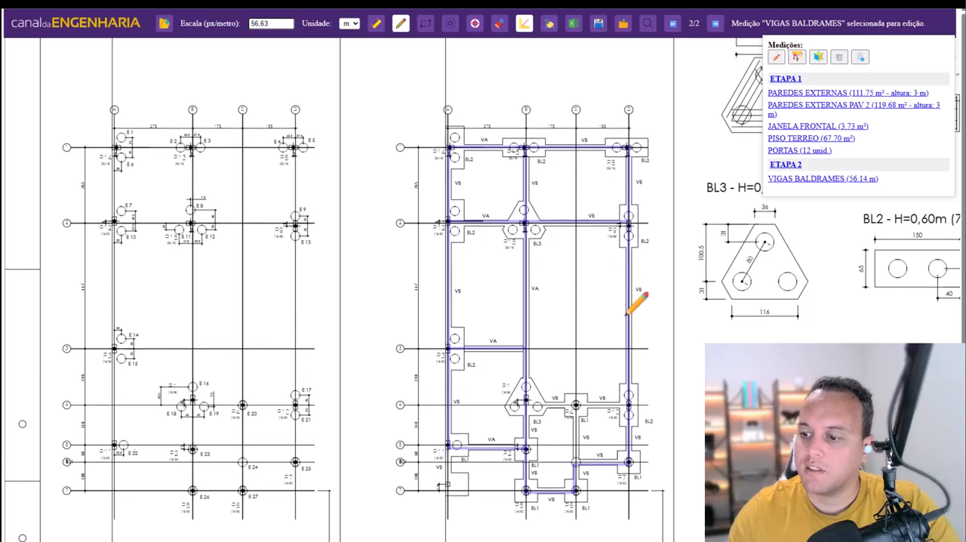
- Add to VIGAS BALDRAMES the interior beam along axis 4, the short vertical beam below its BL1 block, and the lower-left vertical beam
scroll(638, 302, "down", 2)
left_click(528, 253)
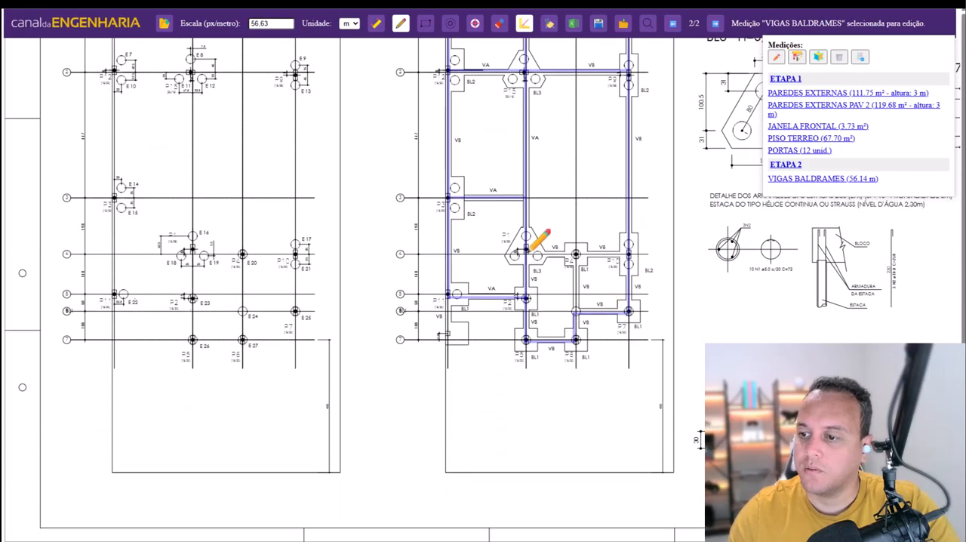
left_click(625, 254)
left_click(576, 255)
left_click(575, 313)
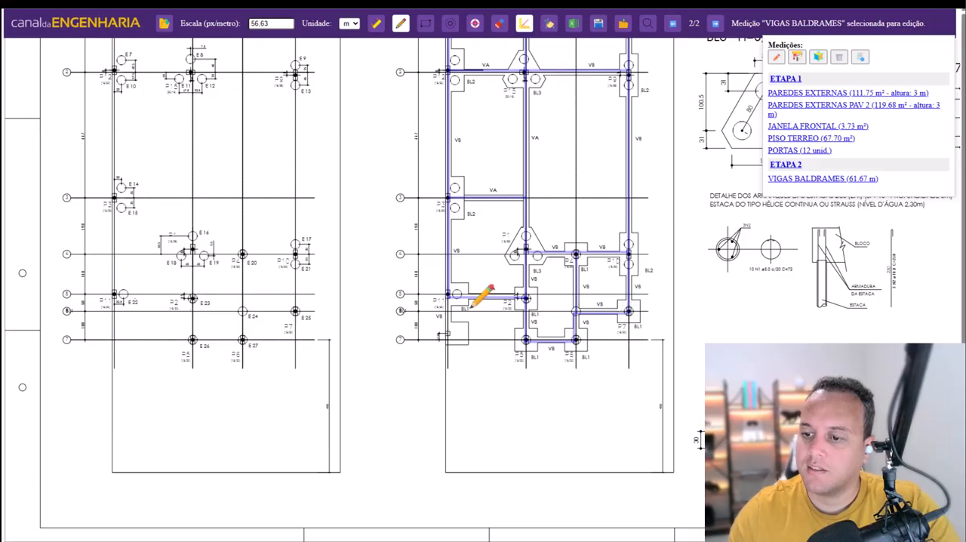
left_click(450, 330)
scroll(689, 351, "up", 2)
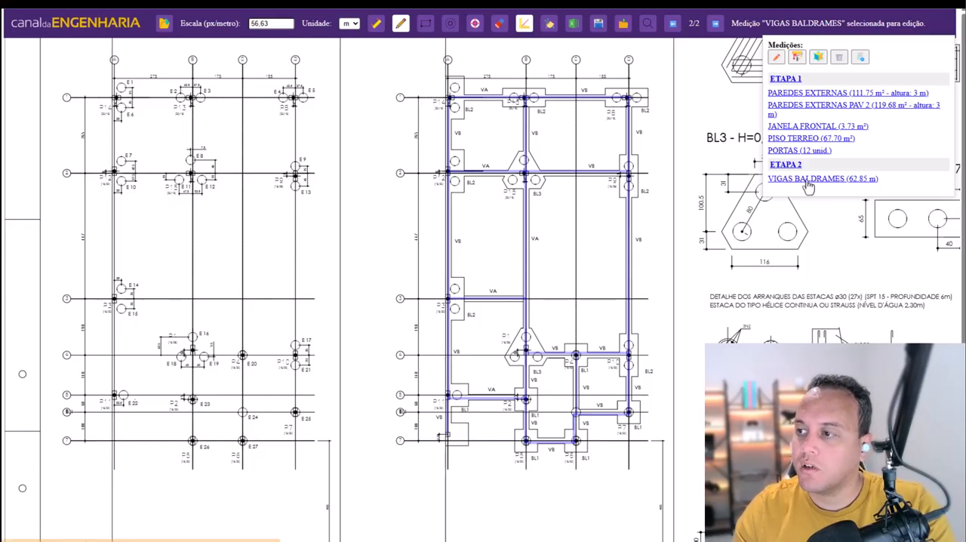
- Convert VIGAS BALDRAMES to a volume with width 0,2 m and height 0,3 m, and leave the measuring tool
left_click(819, 59)
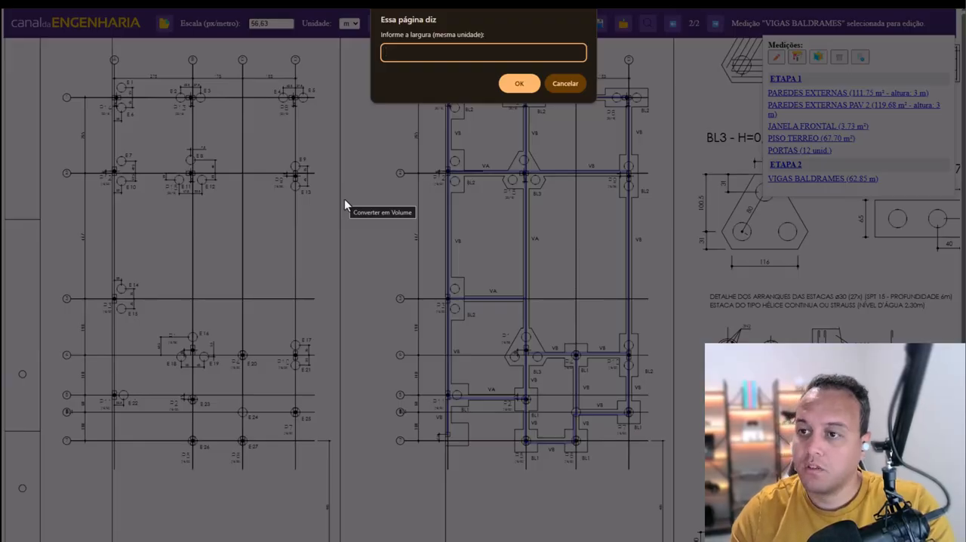
type("0,")
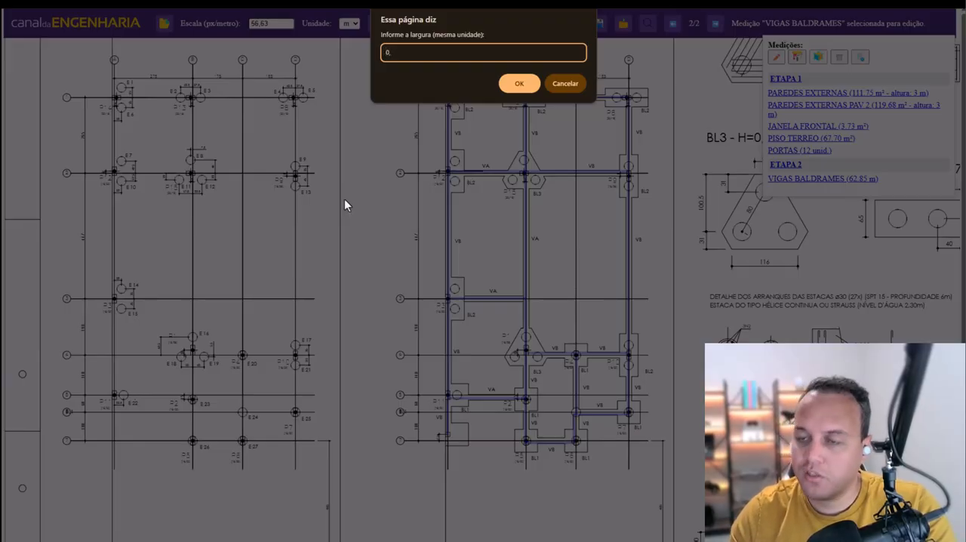
type("2")
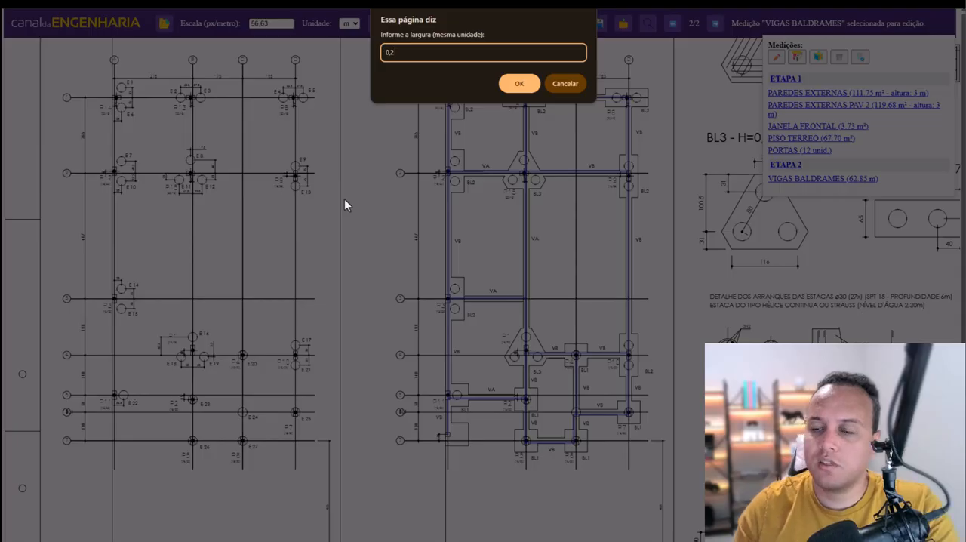
key("Return")
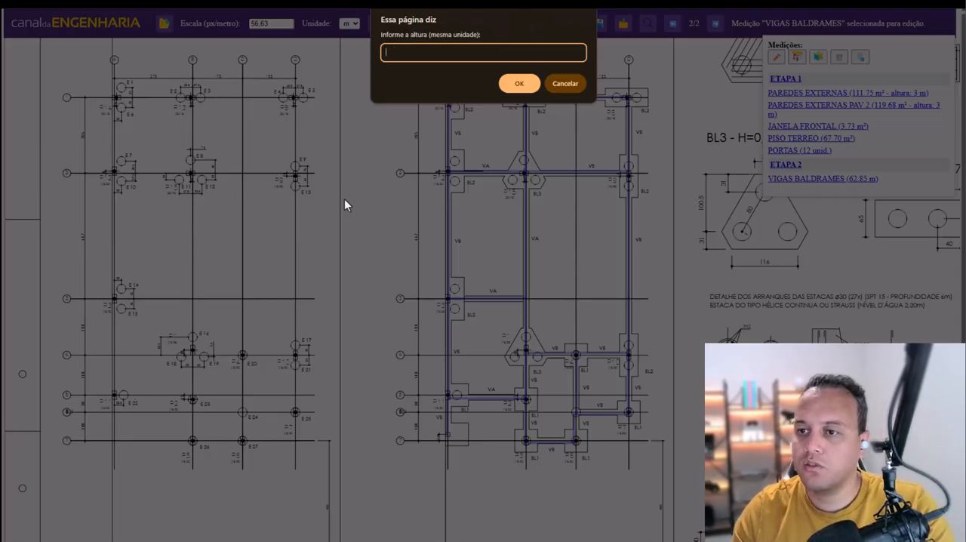
type("0,3")
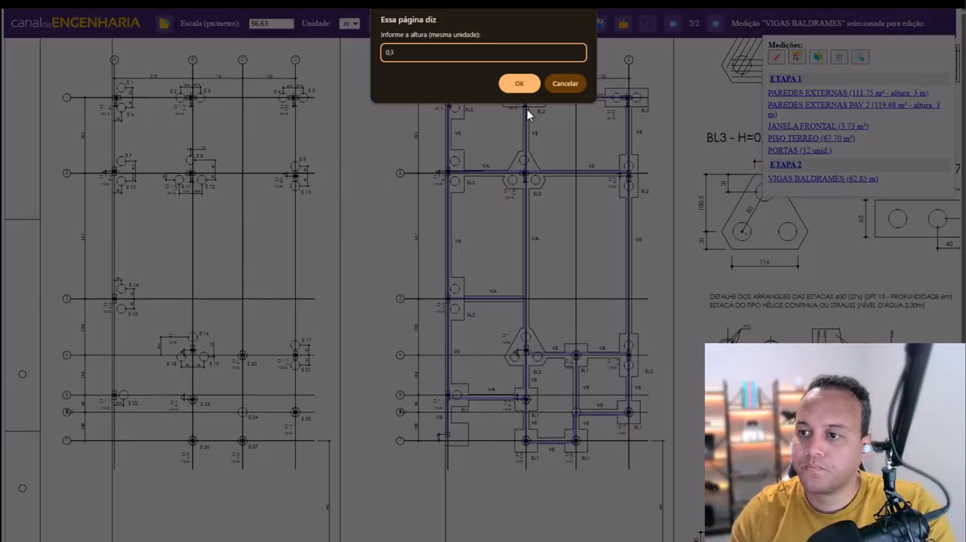
left_click(520, 84)
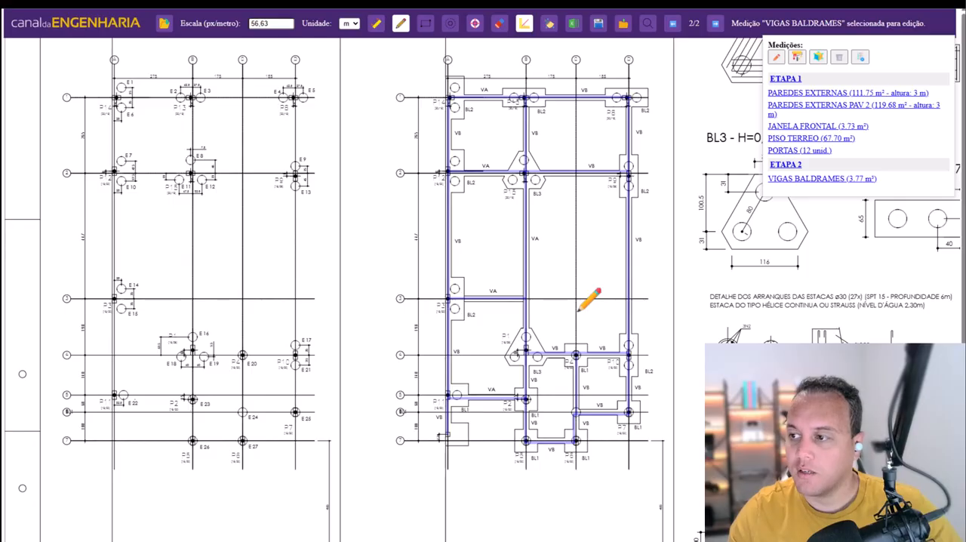
key("Escape")
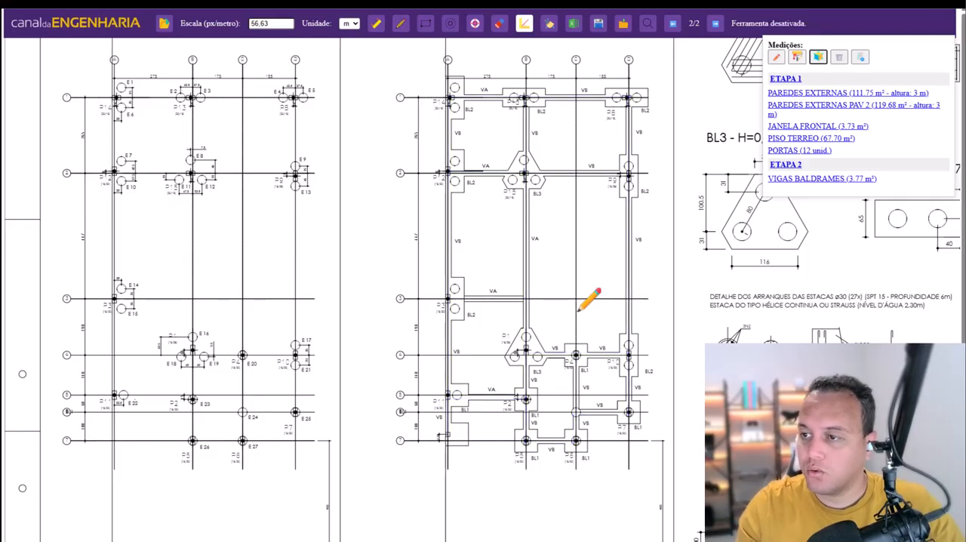
- Measure the rectangular area of the foundation plan's top-left BL2 block, naming it BLOCOS DE FUNDAÇÃO
scroll(860, 279, "up", 3)
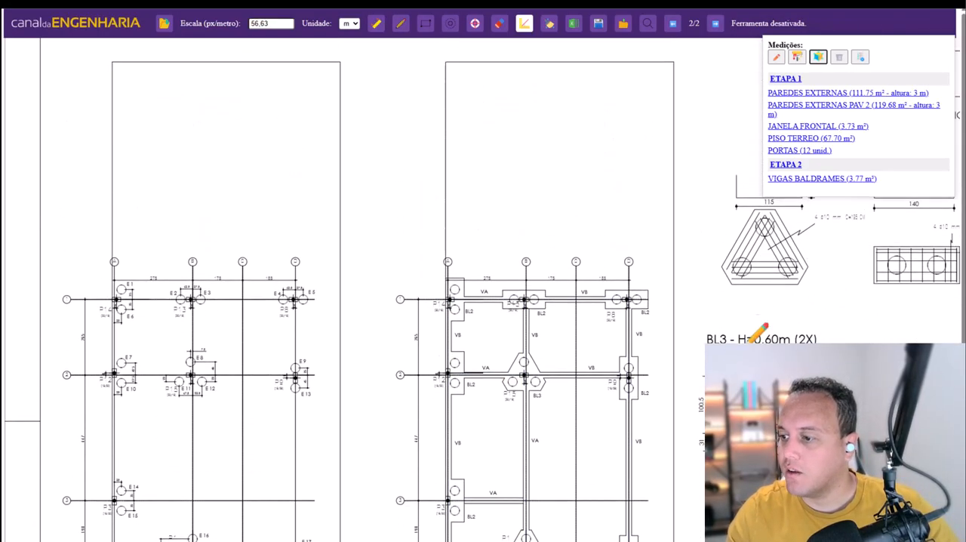
scroll(765, 324, "down", 3)
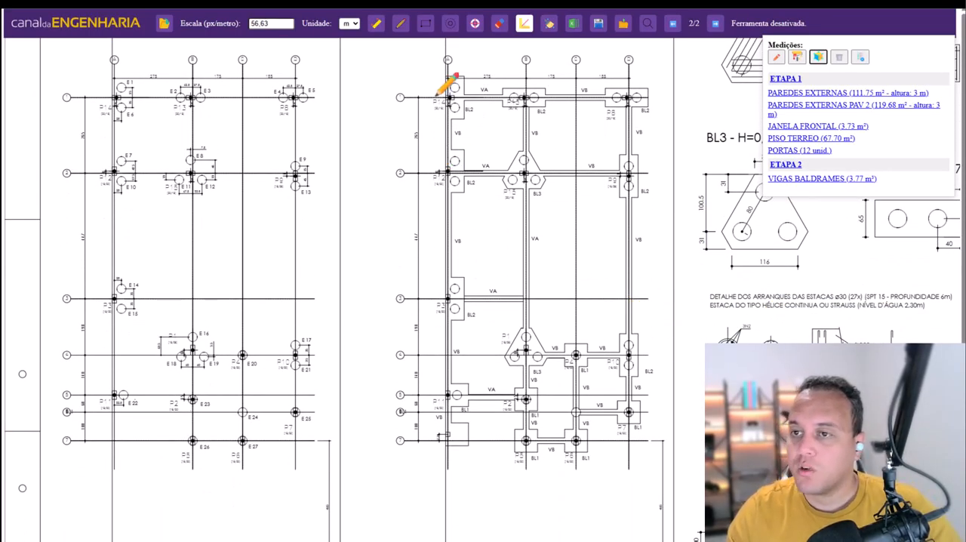
left_click(426, 28)
left_click_drag(445, 76, 463, 118)
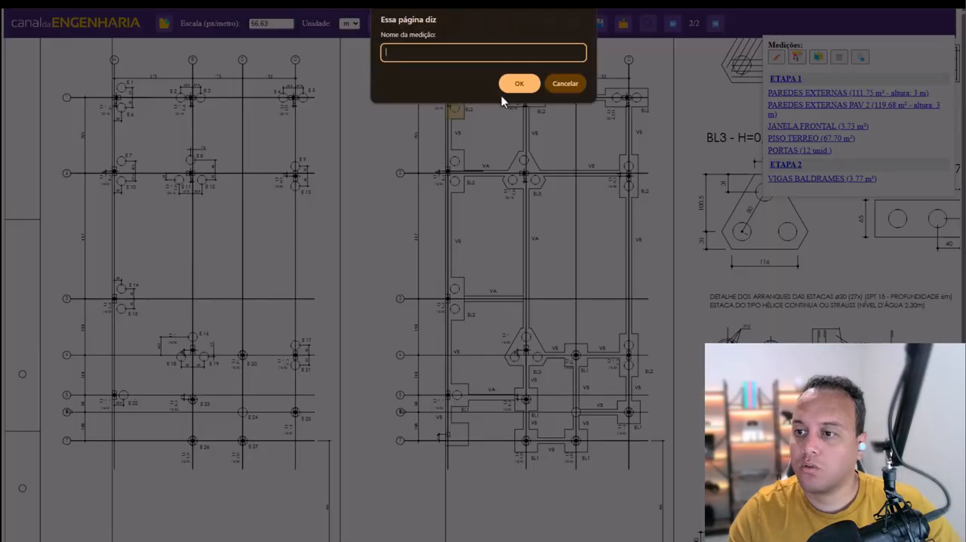
type("BLOCOS DE ")
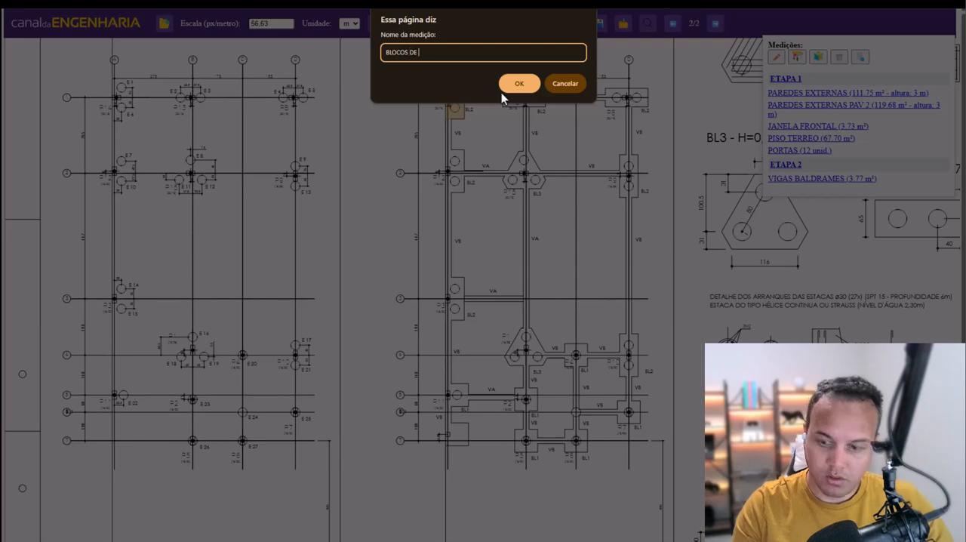
type("FUNDAÇÃO")
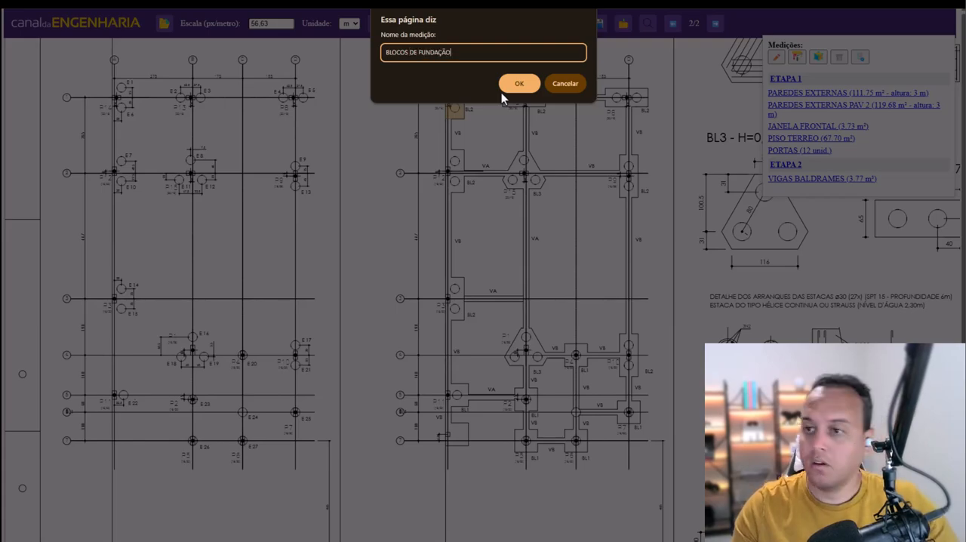
left_click(509, 88)
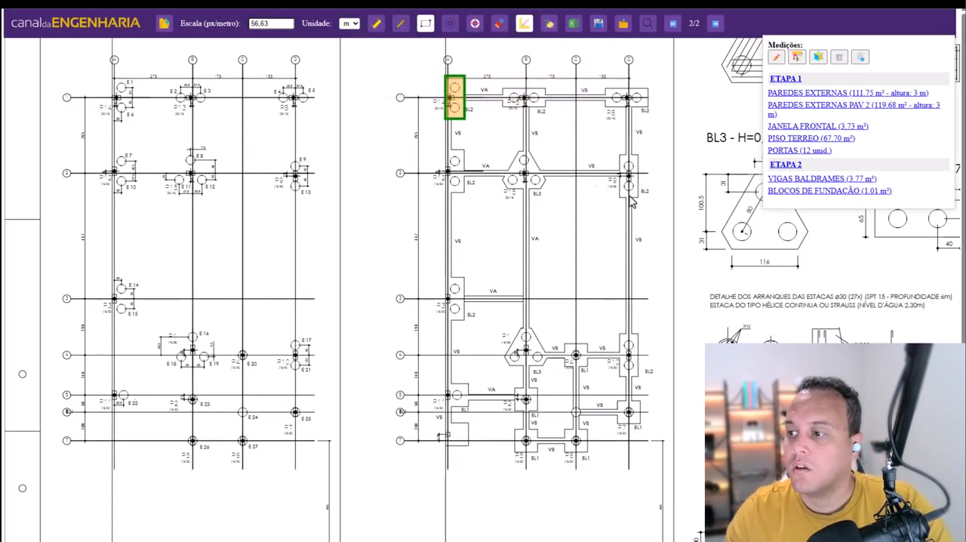
- Add rectangles to BLOCOS DE FUNDAÇÃO over the other two blocks on axis 1, both outer blocks on axis 2 and the one on axis 3
left_click(822, 193)
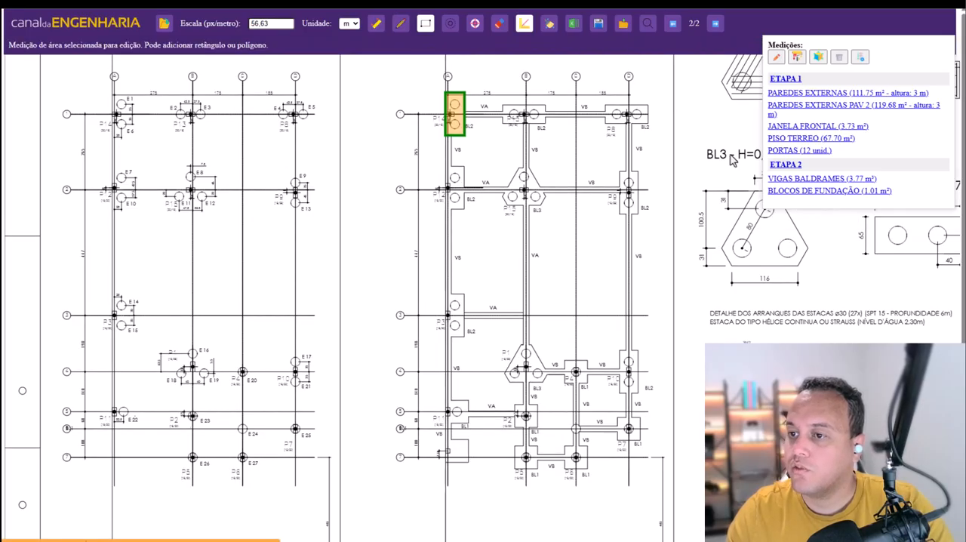
left_click_drag(503, 106, 545, 124)
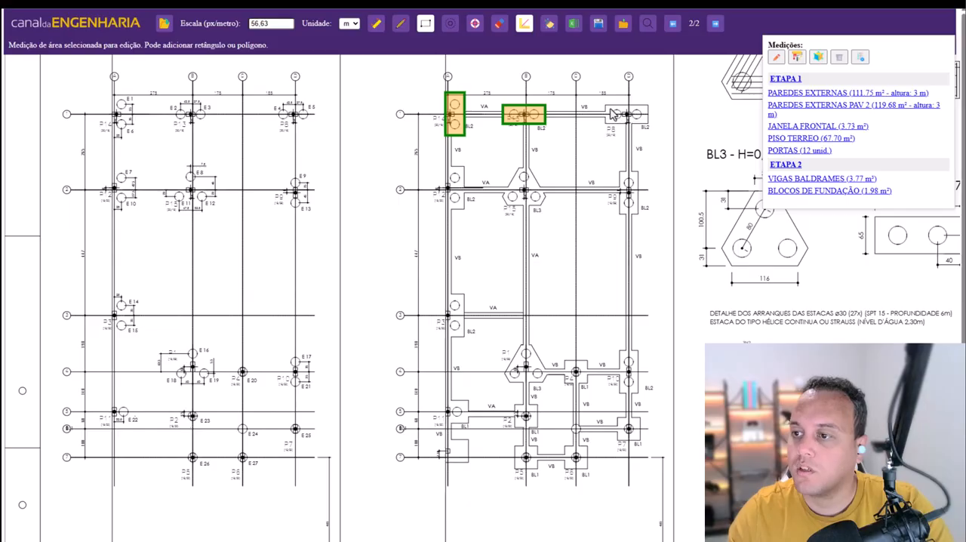
left_click_drag(605, 106, 650, 131)
left_click_drag(464, 168, 447, 212)
left_click_drag(620, 175, 638, 215)
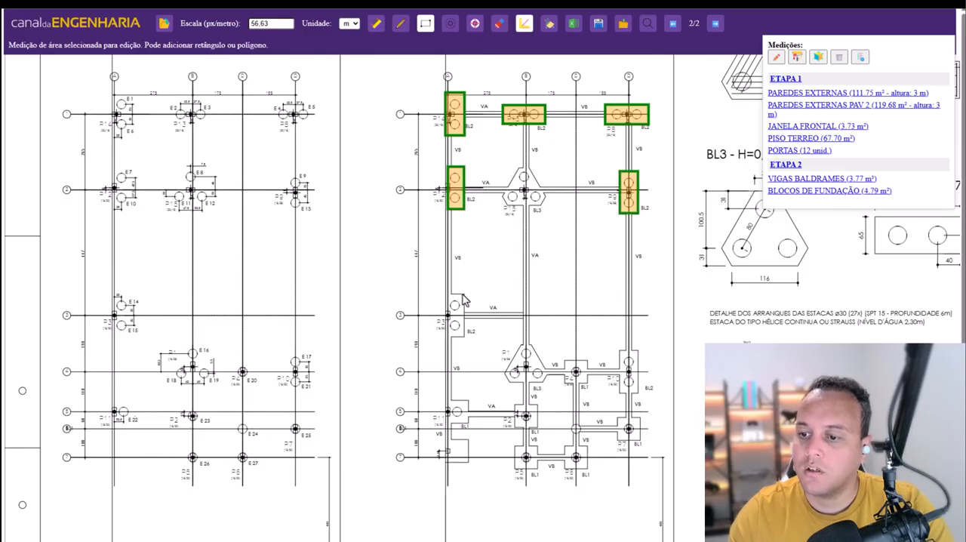
left_click_drag(464, 293, 448, 343)
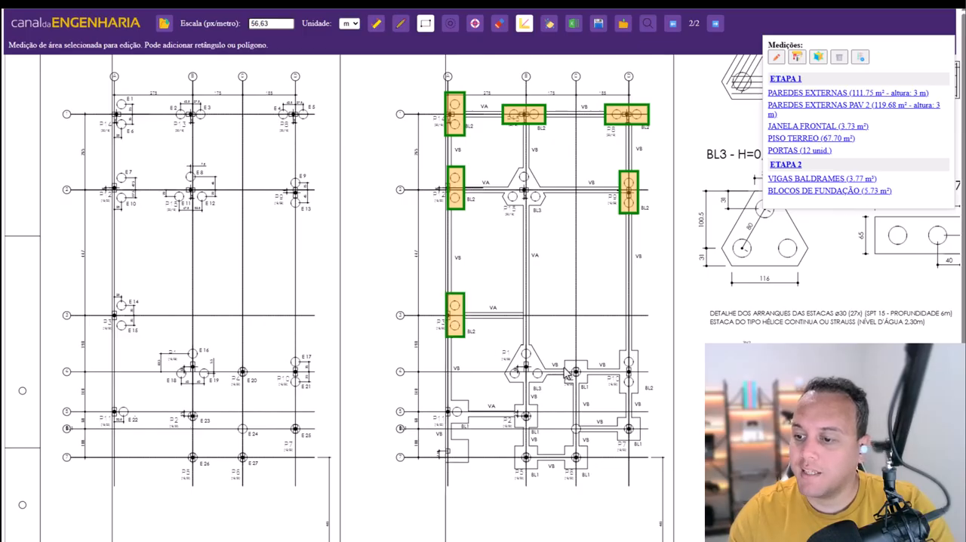
- Add rectangles to BLOCOS DE FUNDAÇÃO over the BL1 and BL2 blocks on axis 4 and all the square blocks below it
left_click_drag(566, 363, 587, 385)
left_click_drag(620, 352, 638, 393)
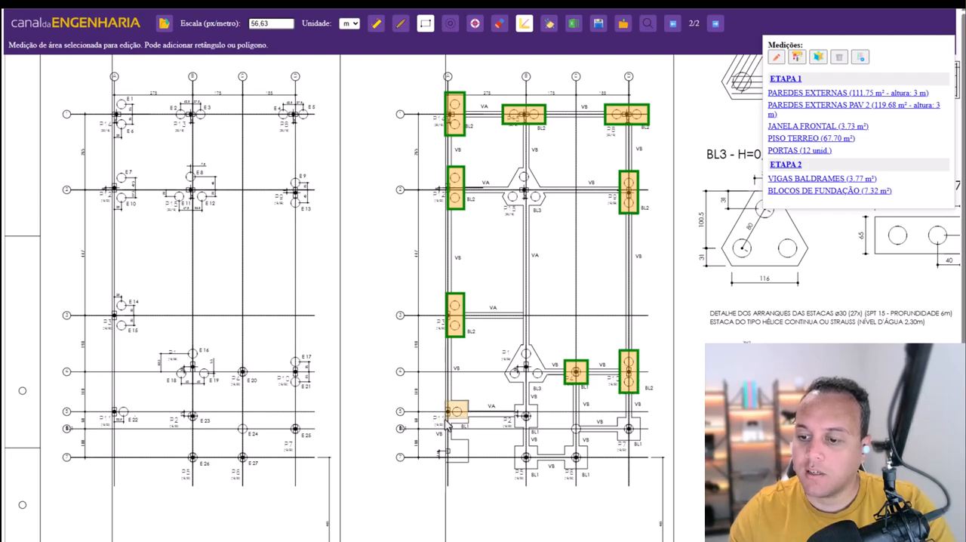
left_click_drag(468, 399, 445, 424)
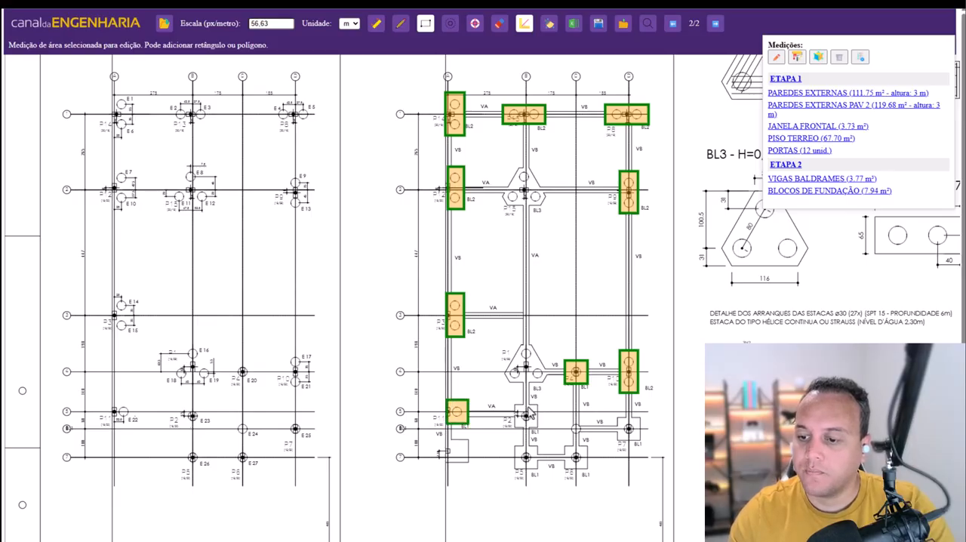
left_click_drag(516, 407, 538, 430)
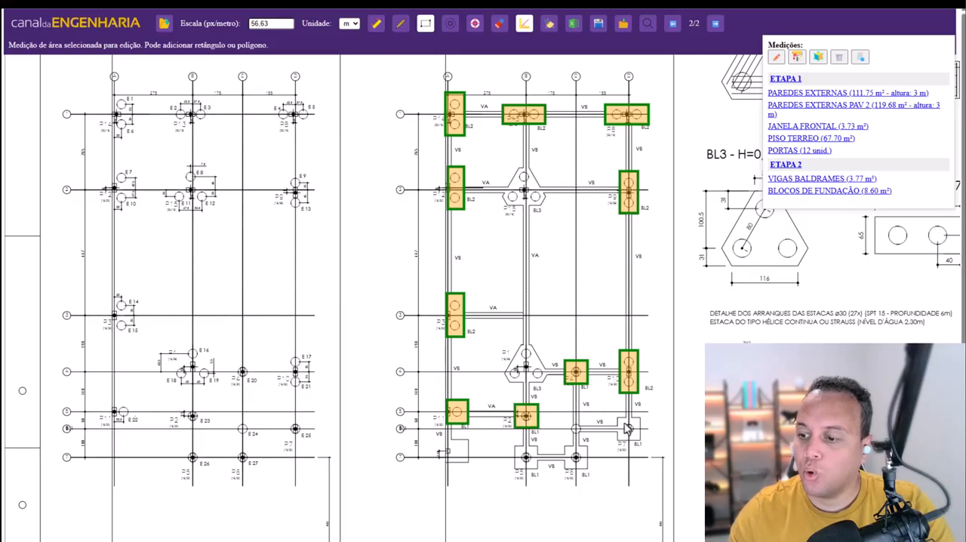
left_click_drag(617, 418, 640, 442)
left_click_drag(514, 445, 589, 474)
left_click_drag(468, 440, 446, 466)
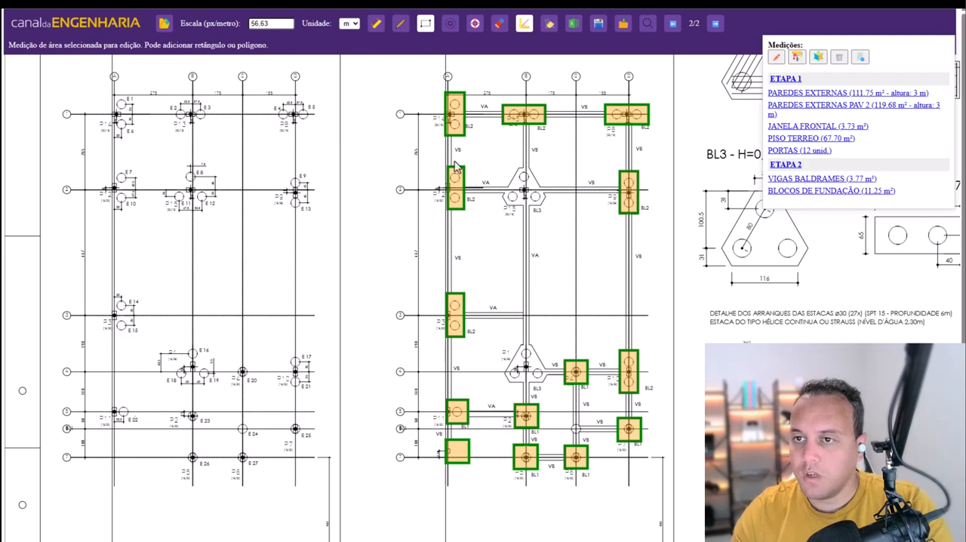
- Trace the upper triangular BL3 block as a polygon added to BLOCOS DE FUNDAÇÃO, with the right-angle line constraint turned off
left_click(400, 25)
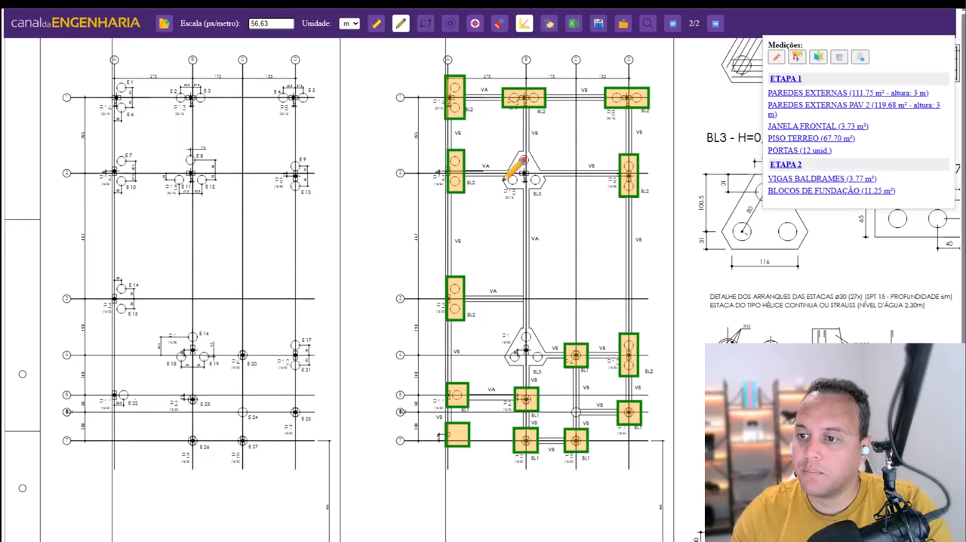
left_click(502, 180)
left_click(518, 152)
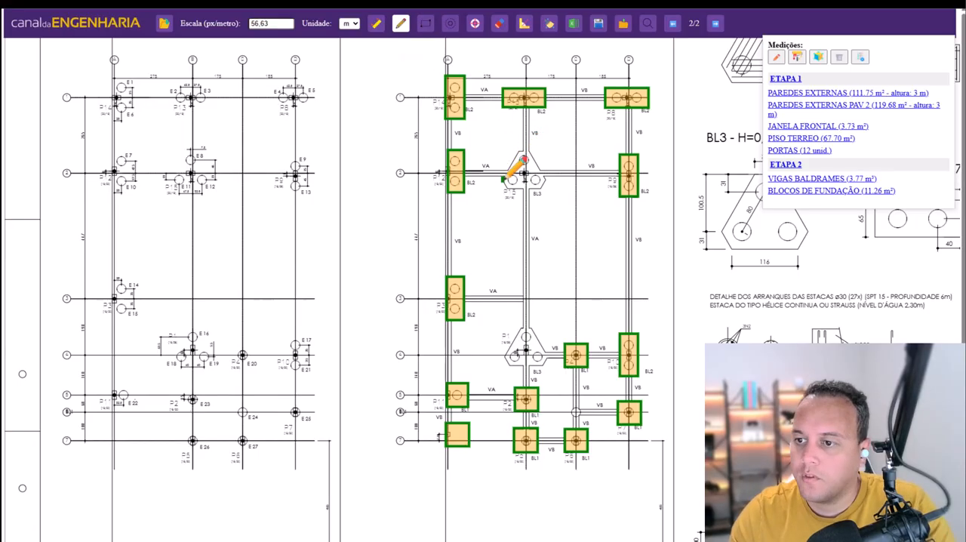
left_click(502, 179)
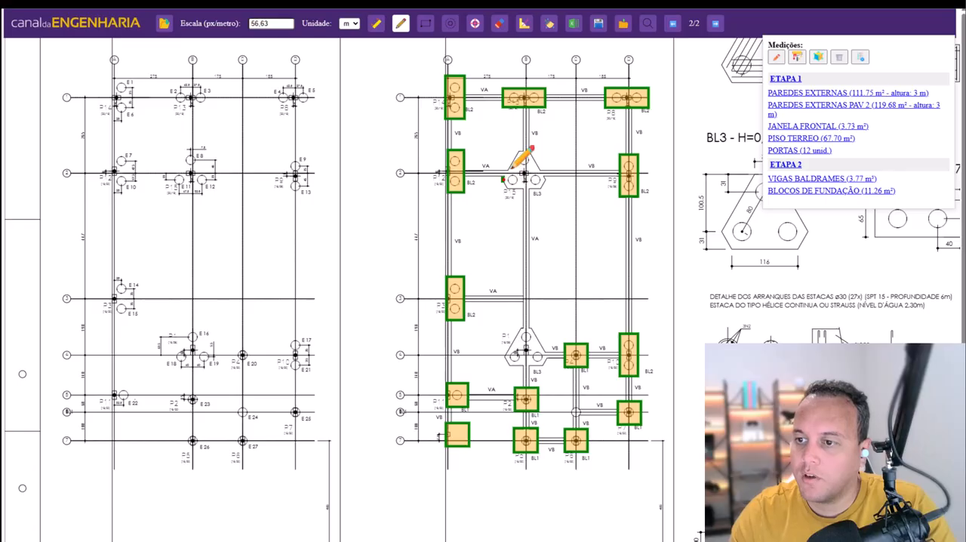
left_click(517, 152)
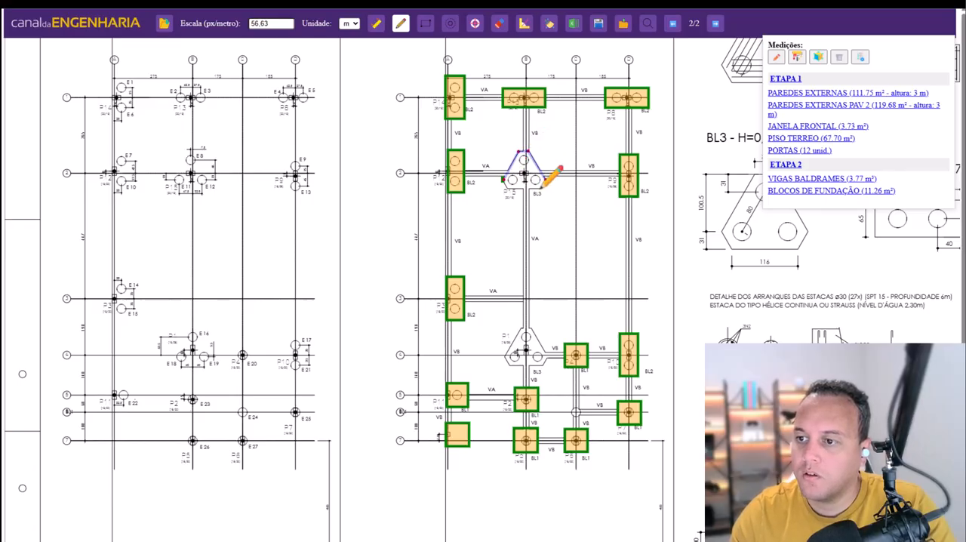
left_click(544, 182)
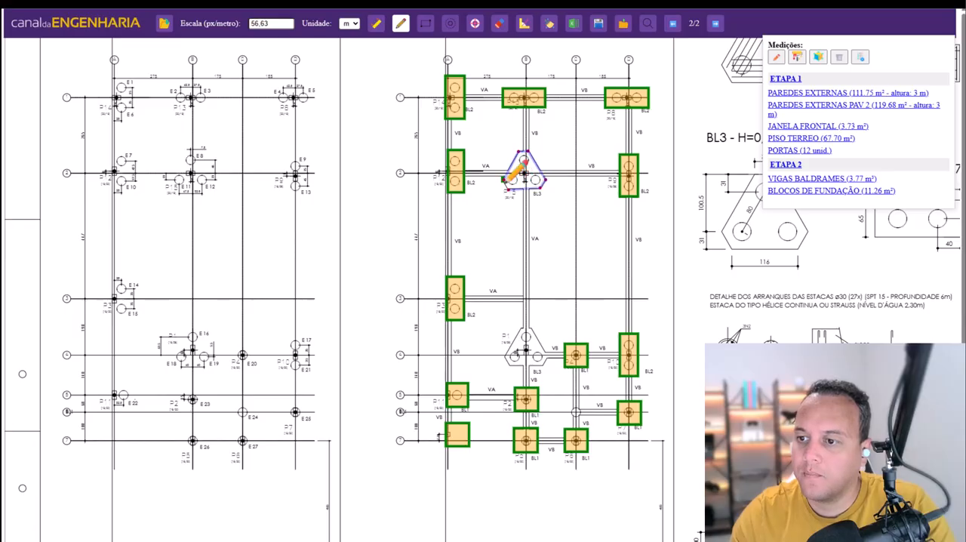
left_click(503, 179)
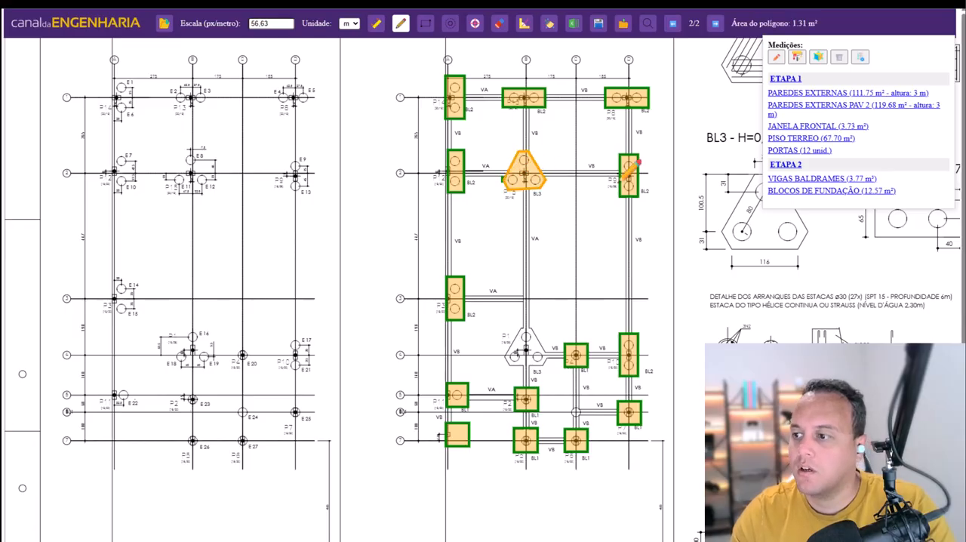
- Trace the lower triangular BL3 block on axis 4 as a polygon added to BLOCOS DE FUNDAÇÃO
left_click(504, 355)
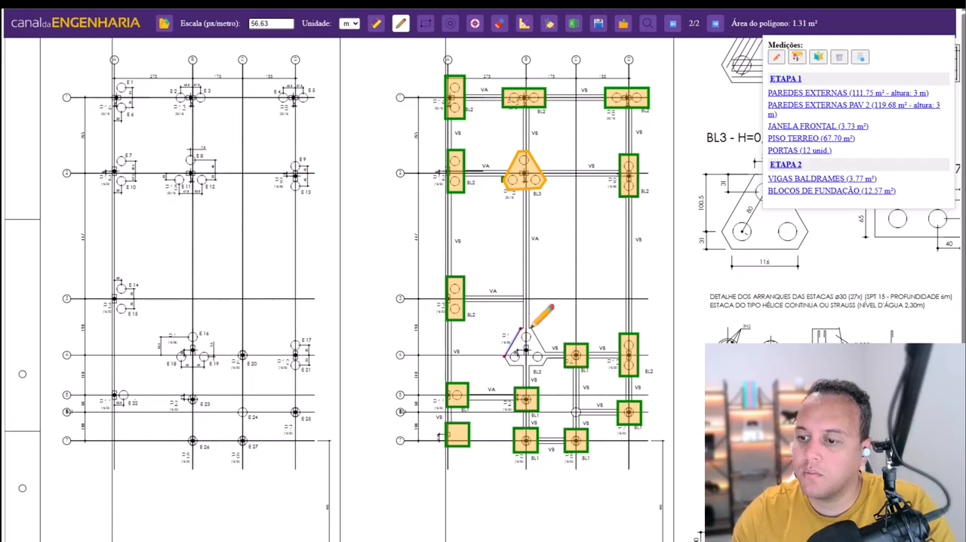
left_click(531, 328)
left_click(545, 353)
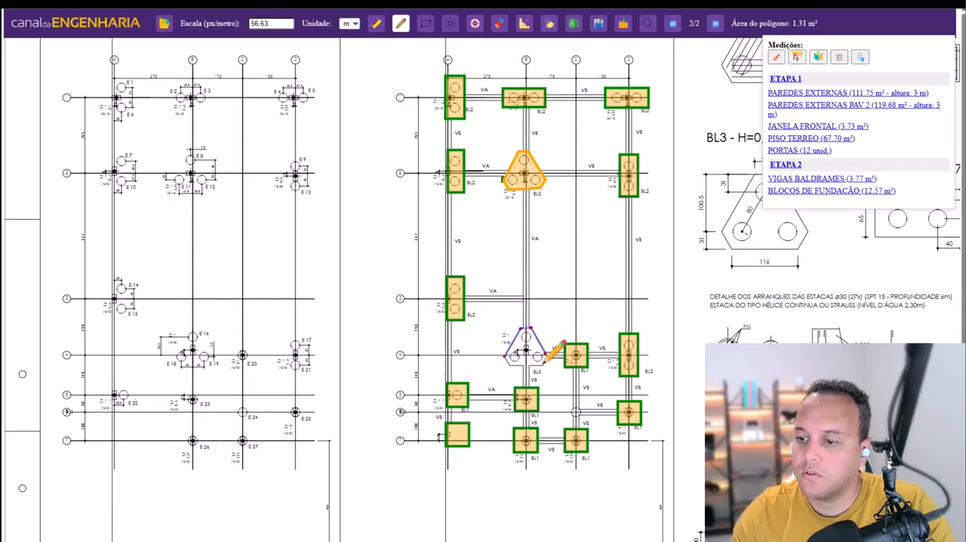
left_click(544, 365)
left_click(511, 366)
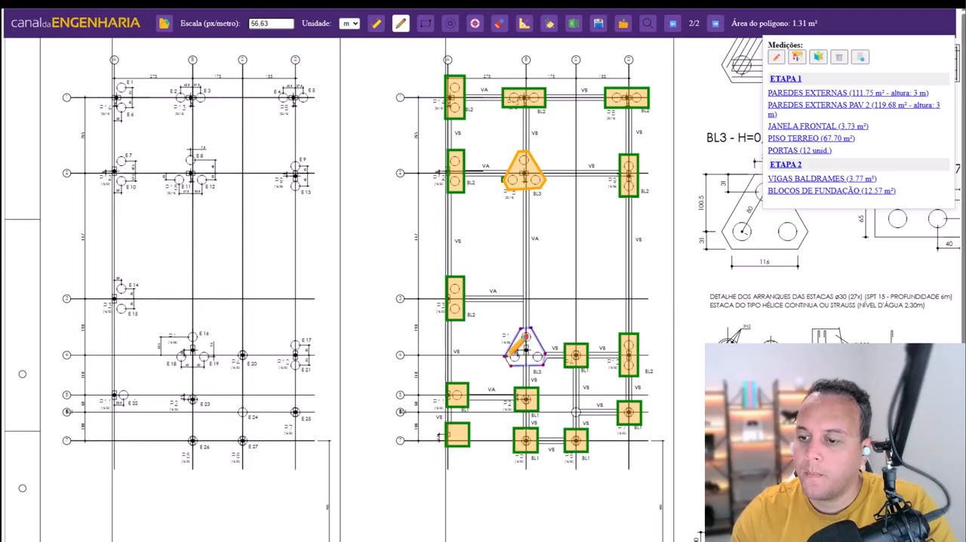
left_click(505, 353)
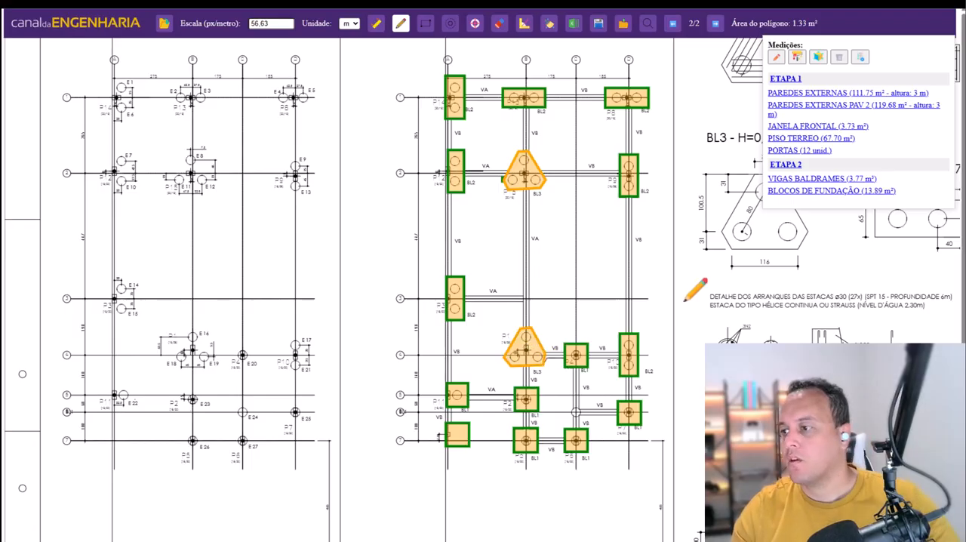
scroll(686, 332, "up", 1)
scroll(686, 330, "down", 1)
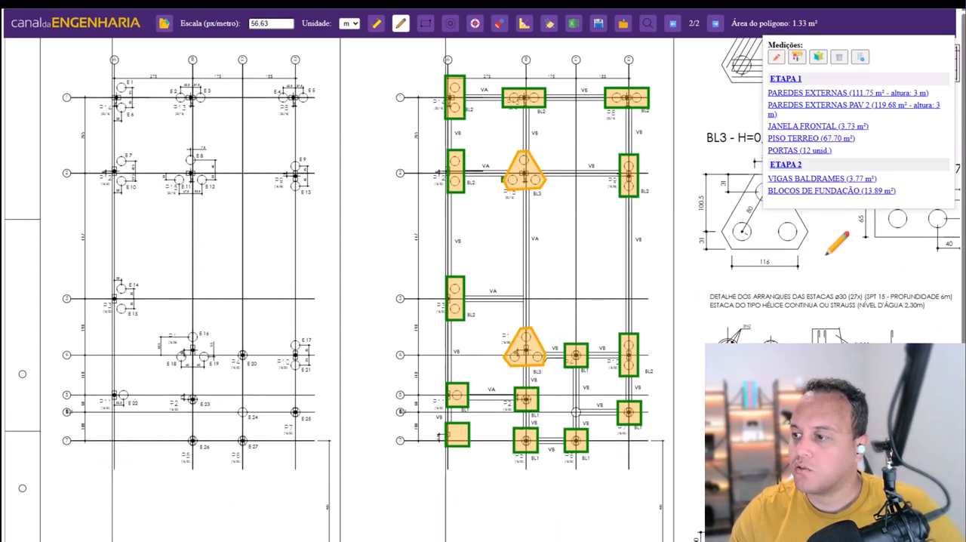
- Convert the BLOCOS DE FUNDAÇÃO area measurement to a volume with a thickness of 0,6 m
left_click(792, 196)
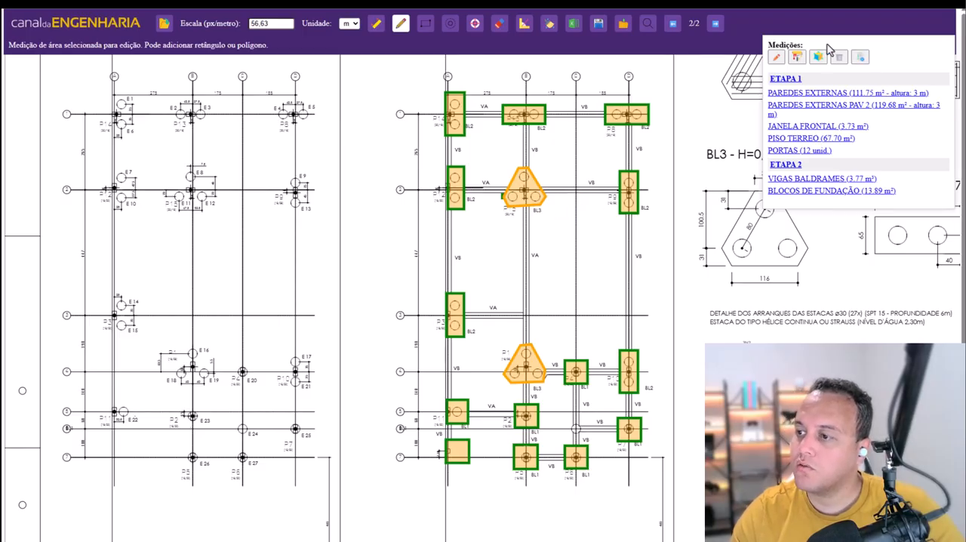
scroll(769, 309, "up", 1)
scroll(769, 302, "up", 1)
scroll(798, 242, "down", 2)
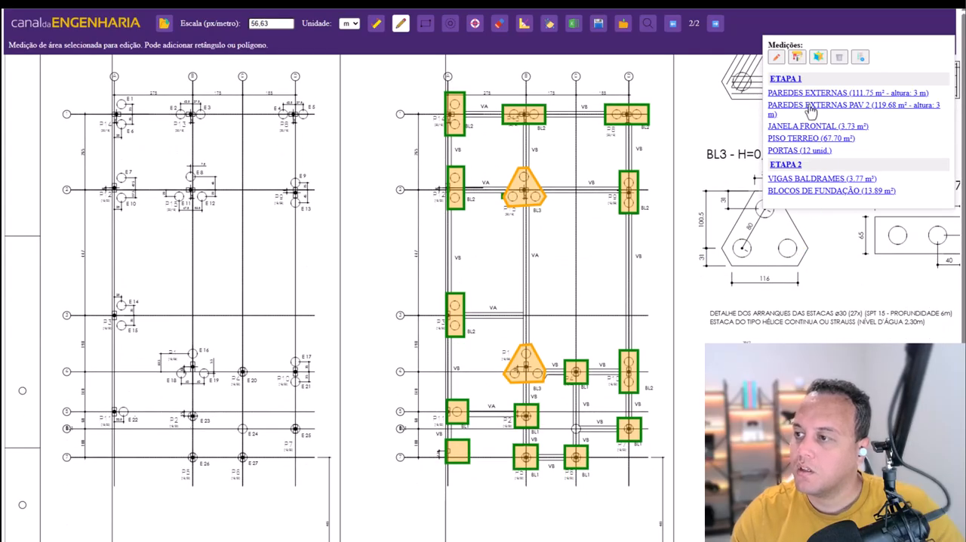
left_click(819, 58)
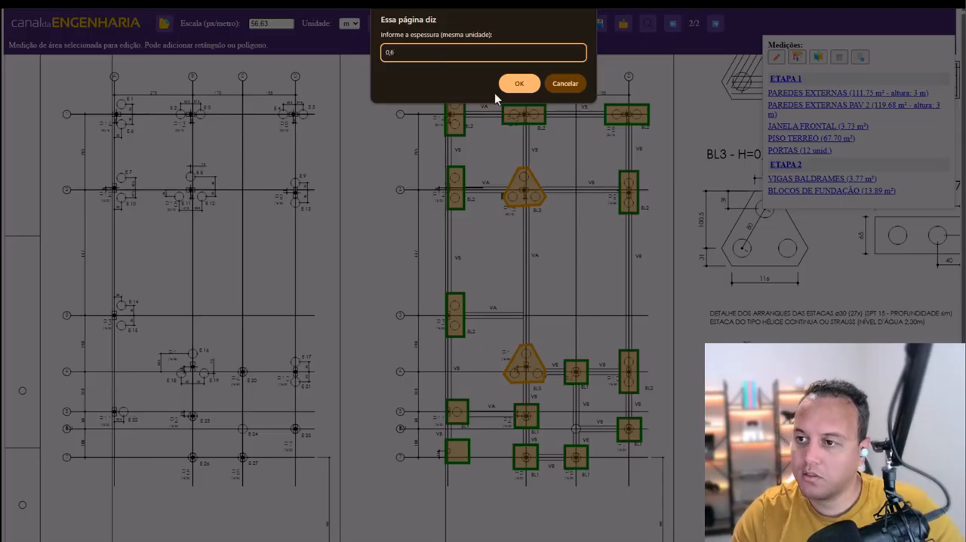
left_click(516, 85)
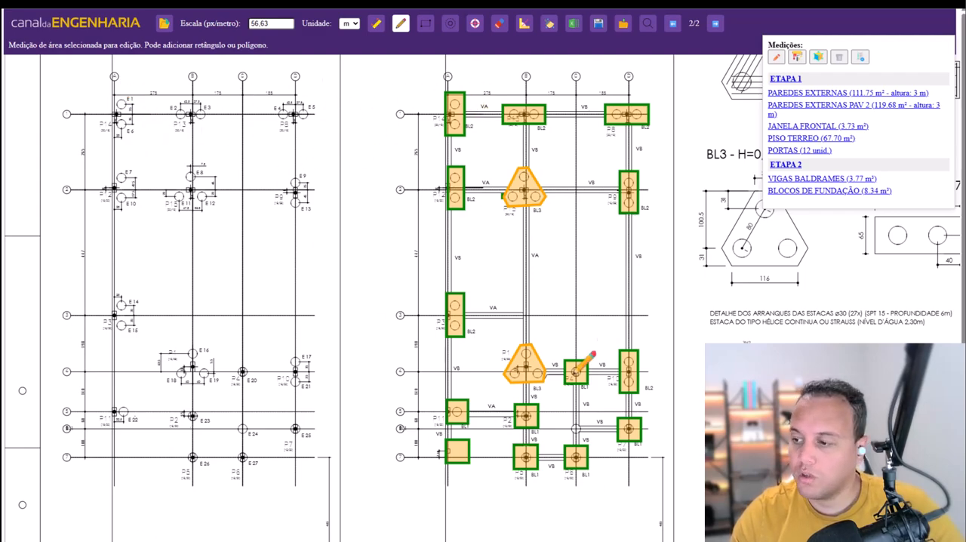
scroll(587, 398, "up", 1)
scroll(584, 398, "up", 3)
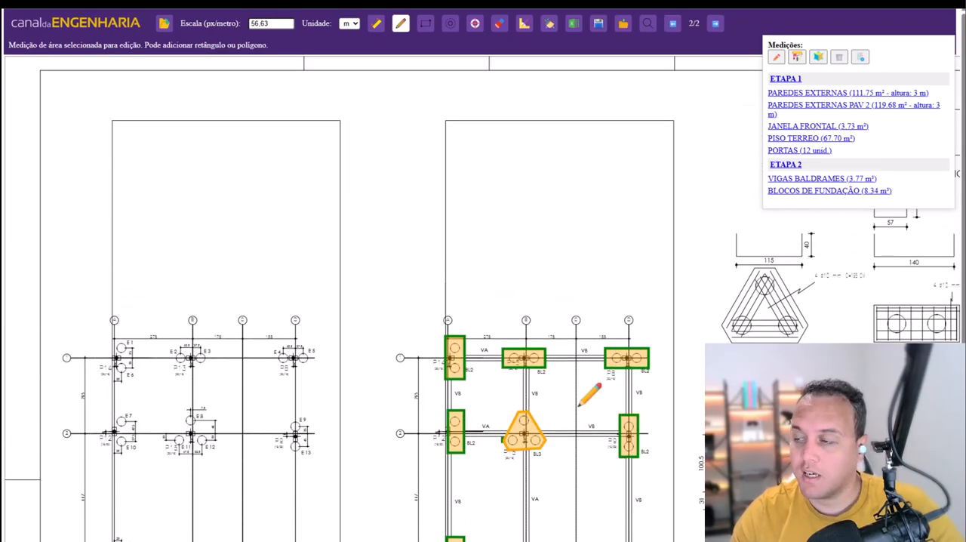
scroll(580, 403, "down", 3)
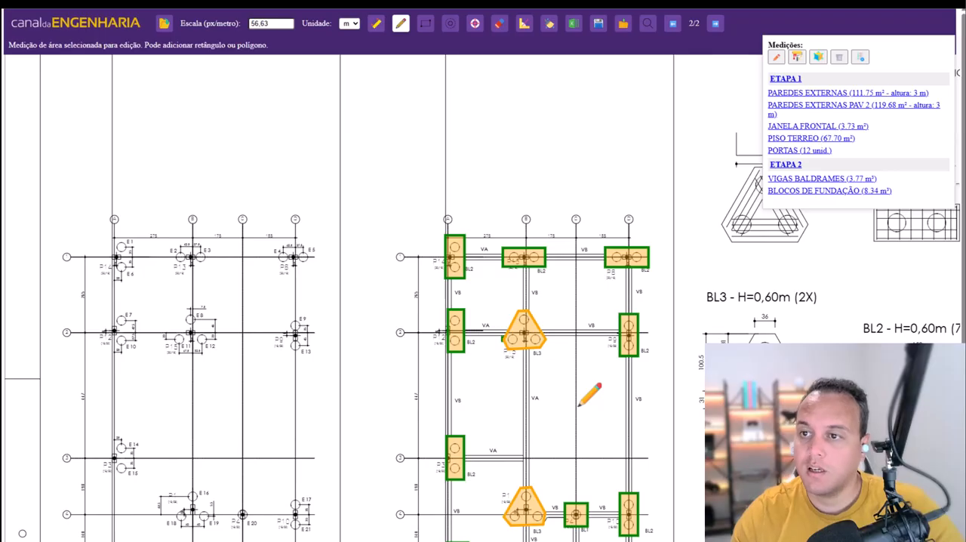
scroll(589, 394, "down", 5)
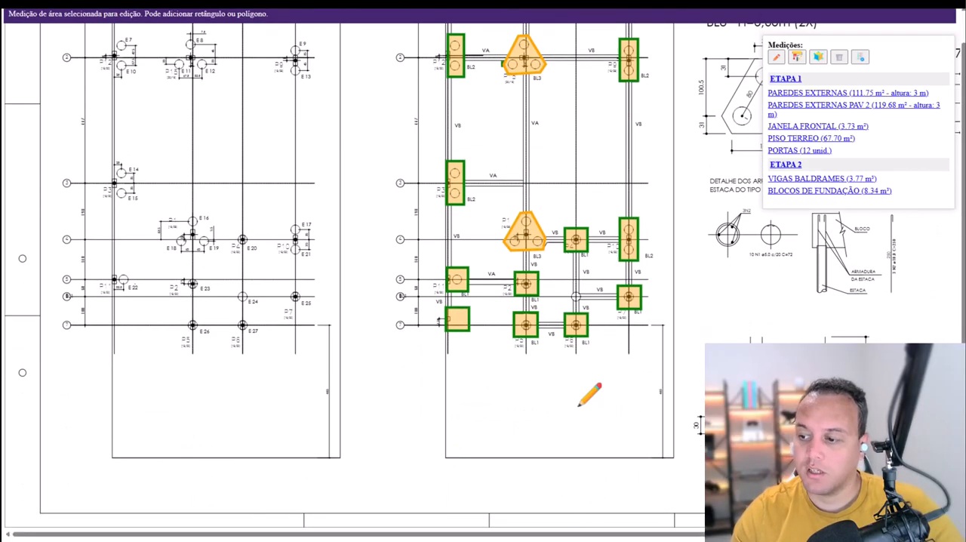
scroll(574, 418, "up", 5)
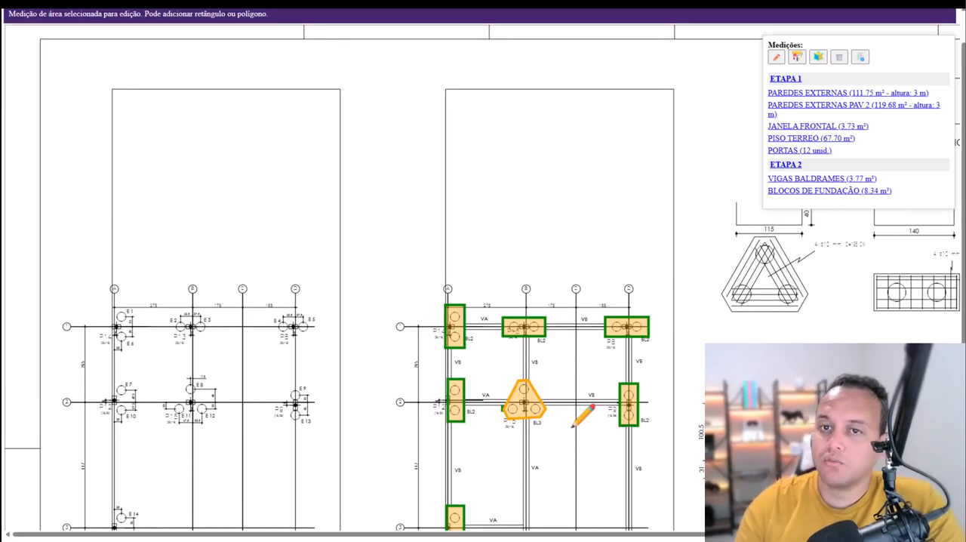
scroll(574, 425, "up", 1)
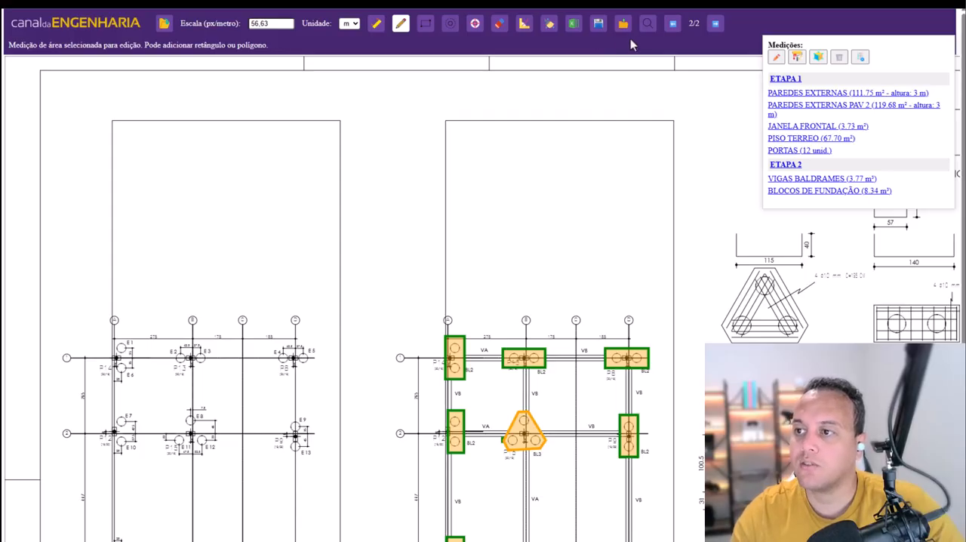
- Open the composition search using the budget workbook ORÇAMENTO-8.26-14_05_2025_vita - Copia as the database
left_click(647, 25)
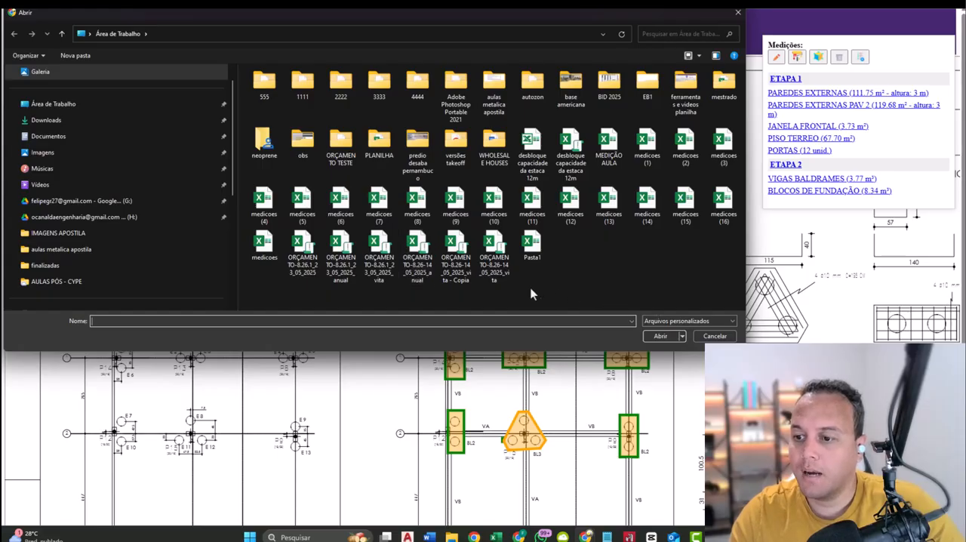
left_click(499, 260)
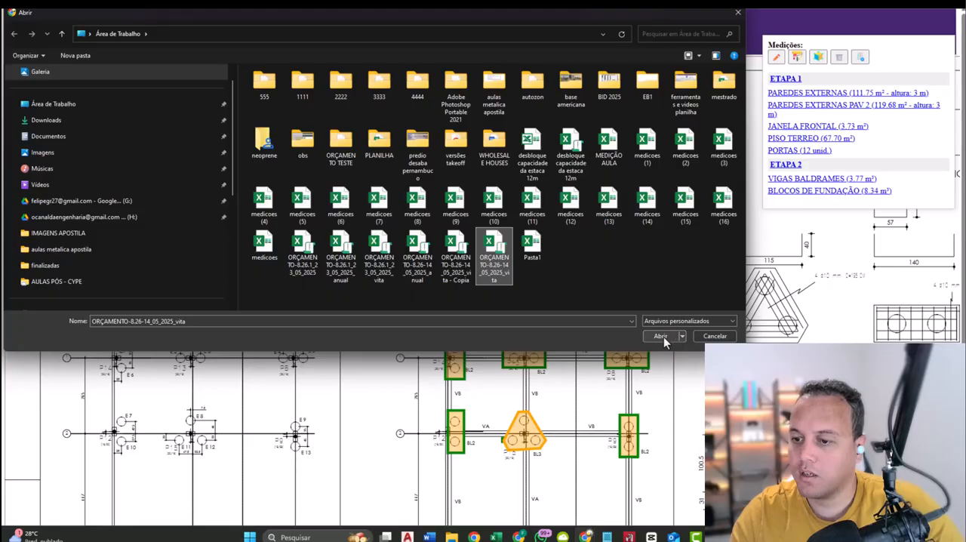
left_click(462, 260)
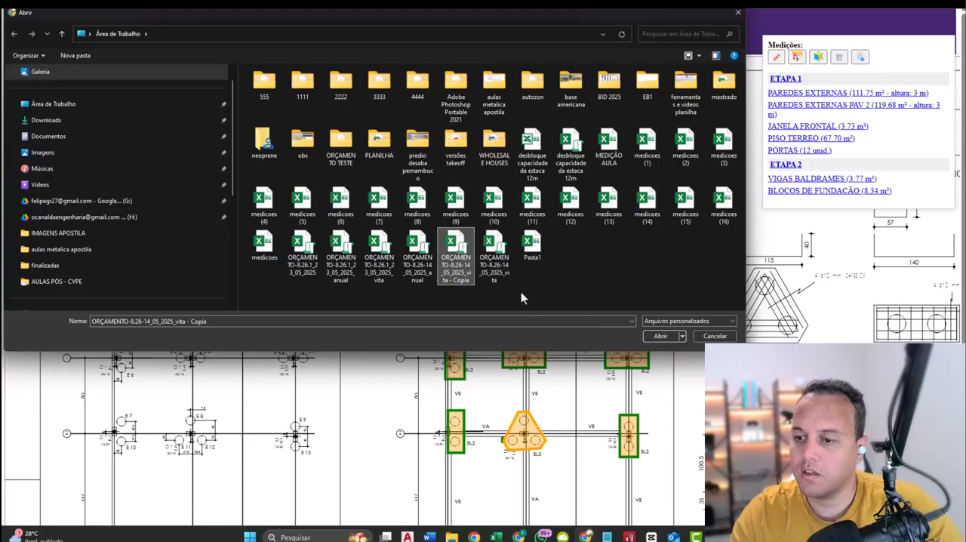
left_click(669, 337)
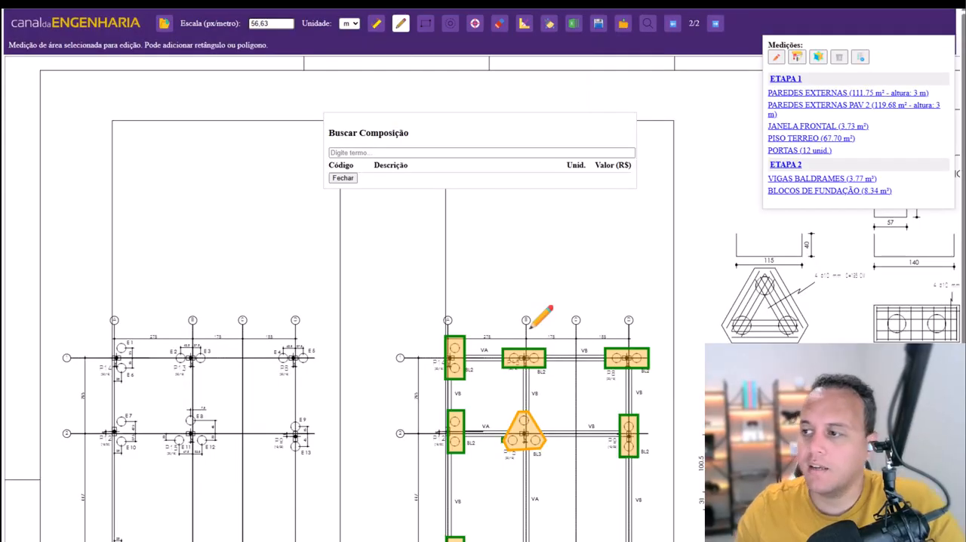
left_click(460, 153)
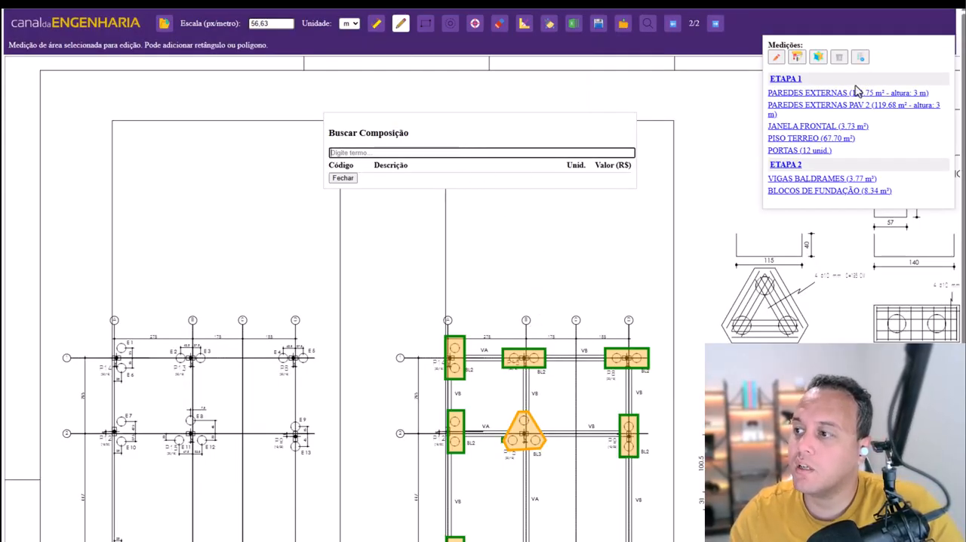
- Select the PAREDES EXTERNAS measurement of ETAPA 1 and search the compositions for ALVENARIA
left_click(814, 93)
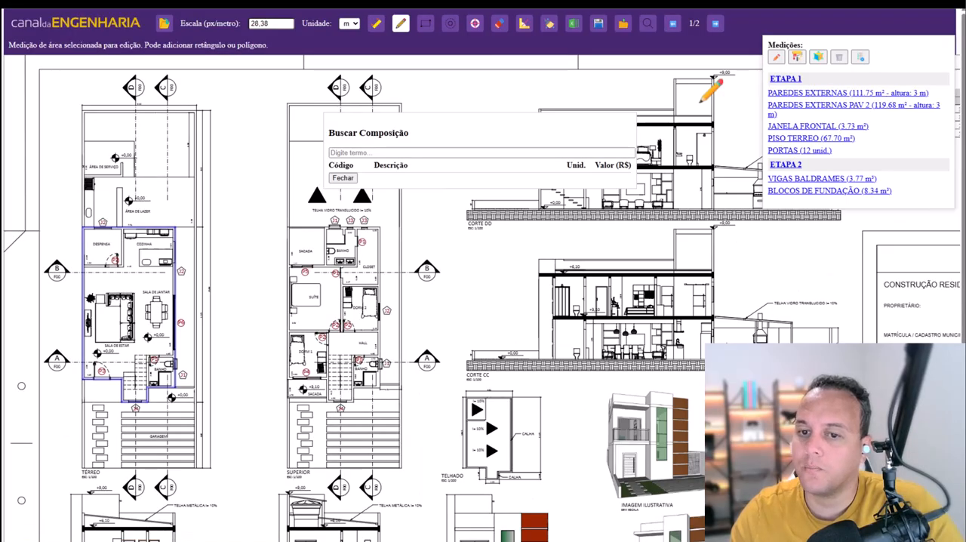
left_click(460, 153)
left_click(460, 152)
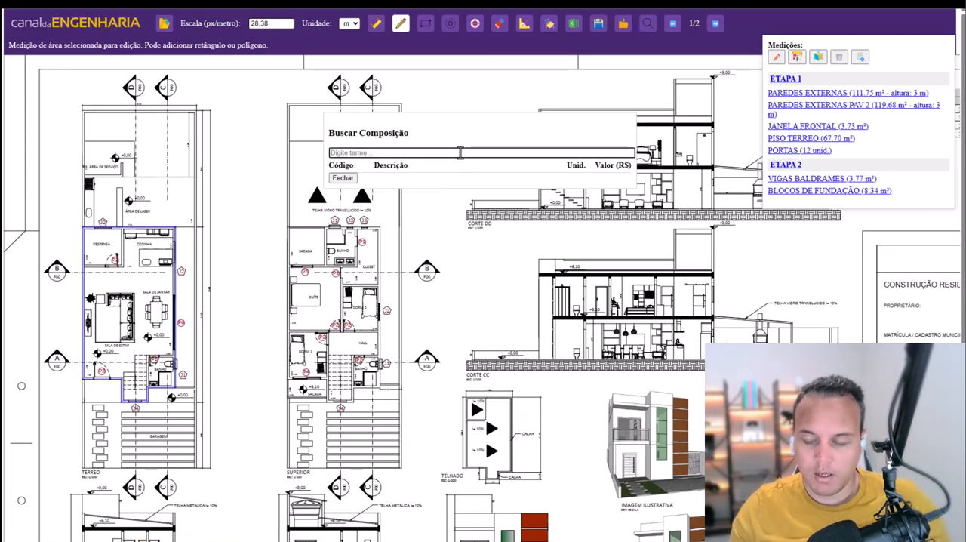
type("AL")
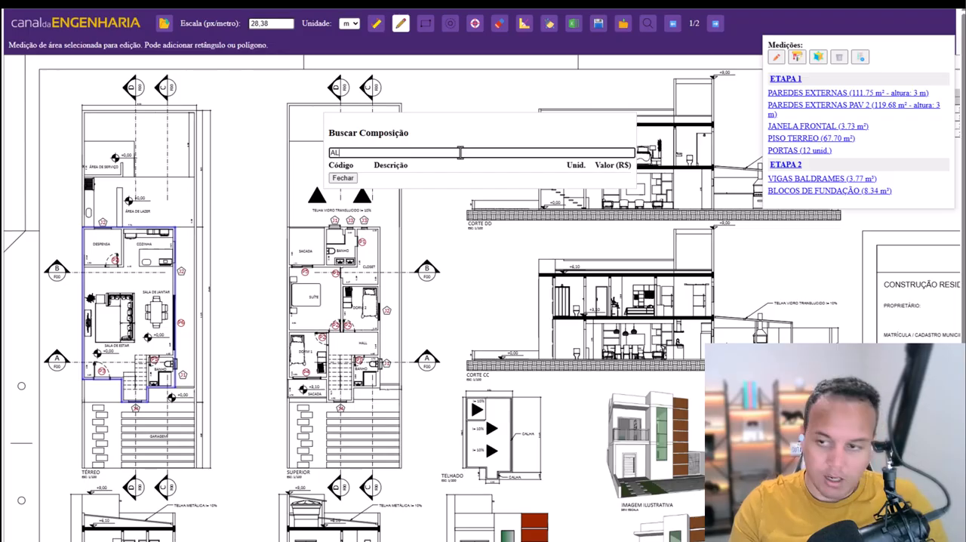
type("EVENARIA")
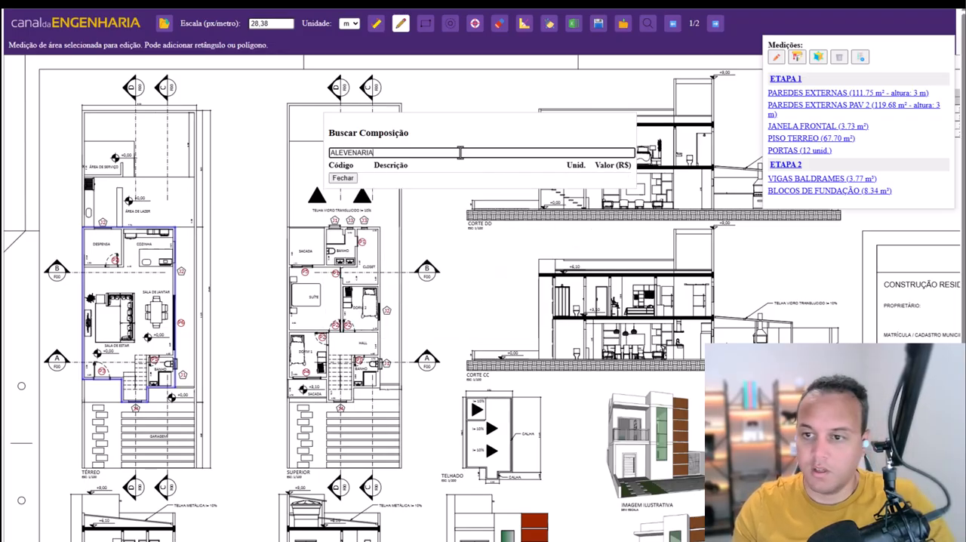
left_click_drag(374, 153, 337, 153)
type("VE")
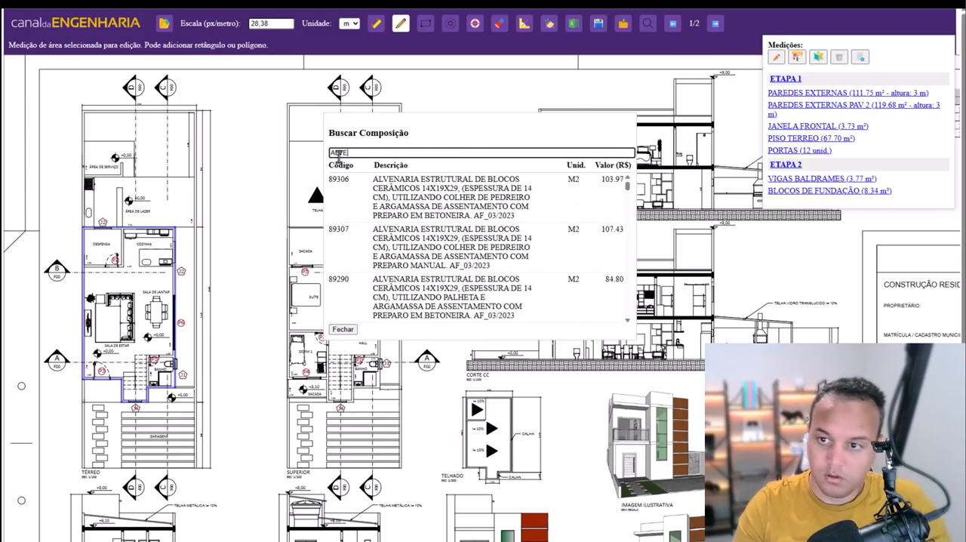
type("NARIA")
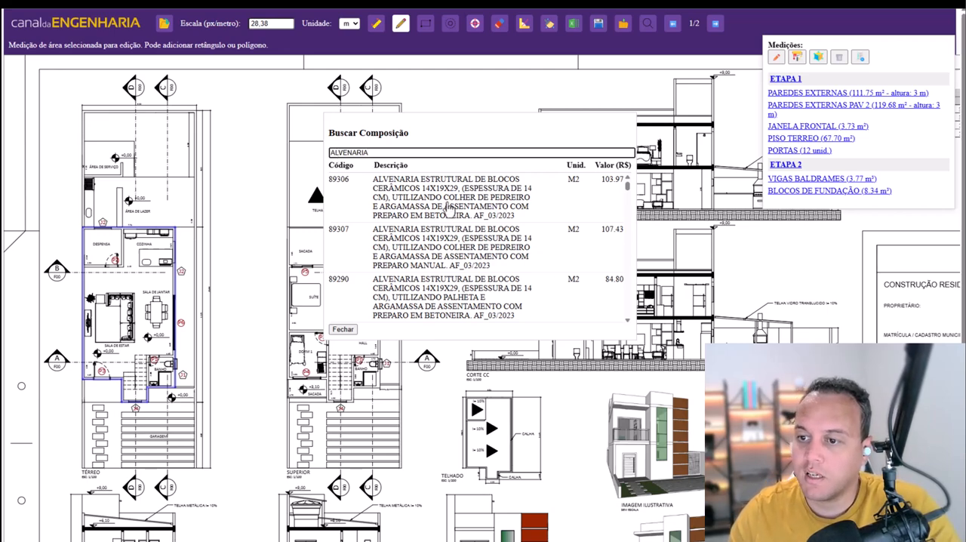
- Narrow the search to ALVENARIA 14X19X29 and apply the vertical hollow-block composition 103347 with manual mortar preparation to PAREDES EXTERNAS
scroll(504, 200, "down", 10)
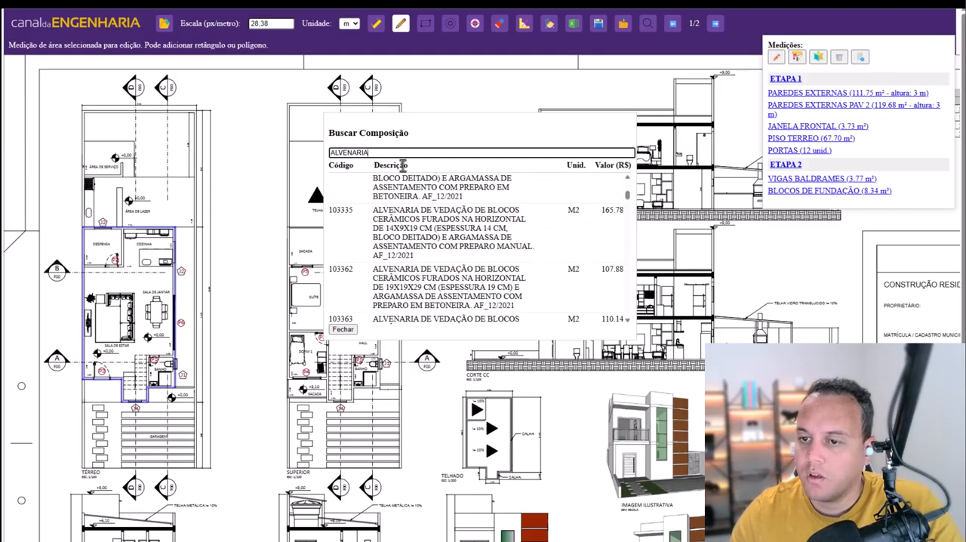
type("14")
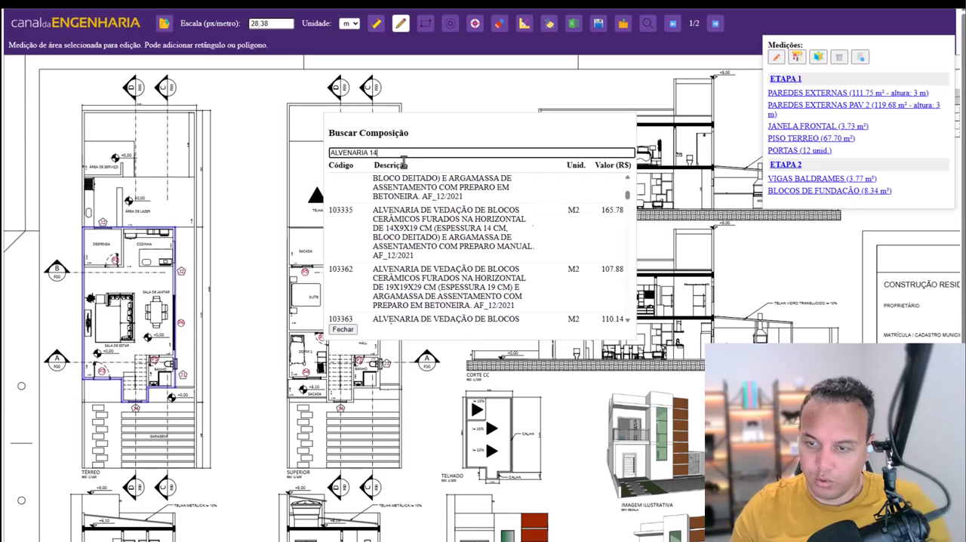
type("X19X29")
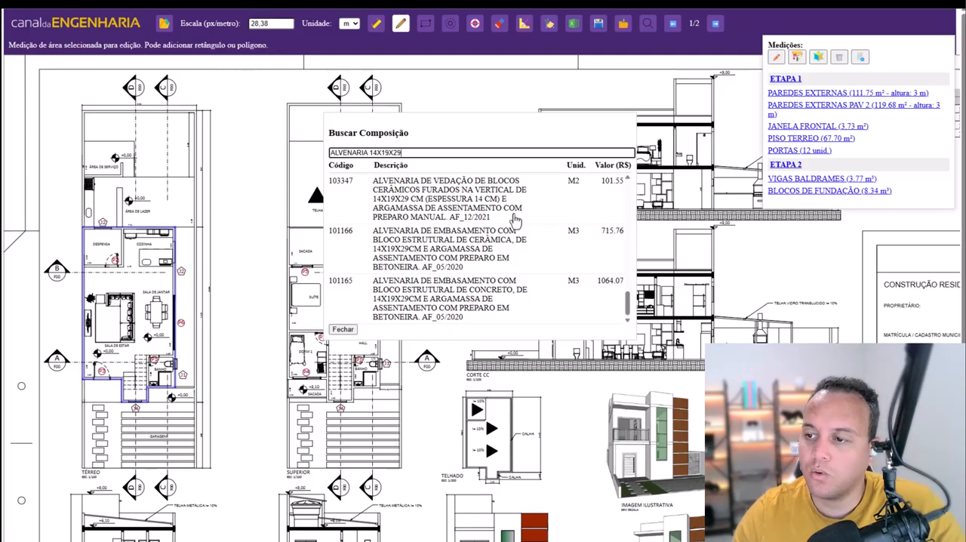
left_click(464, 211)
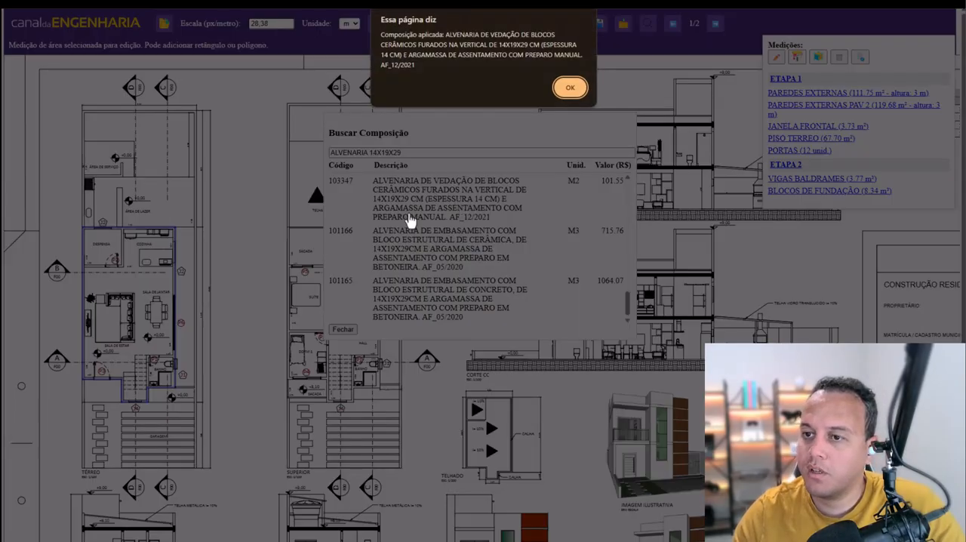
left_click(570, 87)
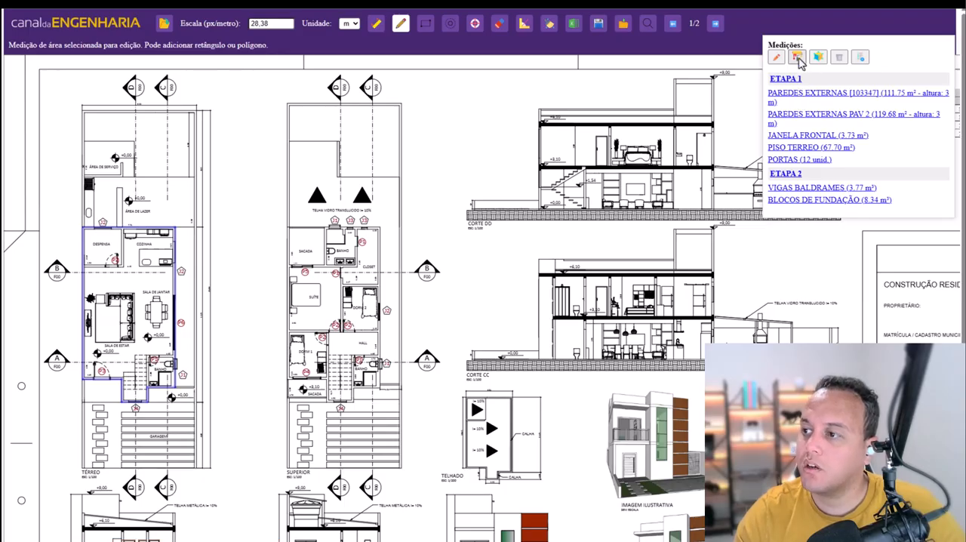
- Start a coating on 2 faces for the PAREDES EXTERNAS measurement and search the compositions for CHAPISCO
left_click(797, 58)
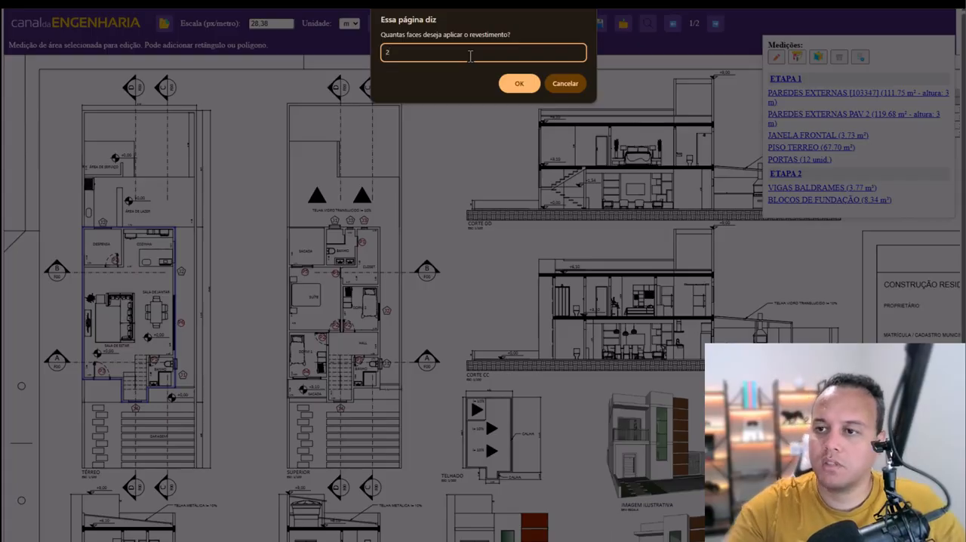
left_click(516, 86)
left_click_drag(422, 155, 302, 155)
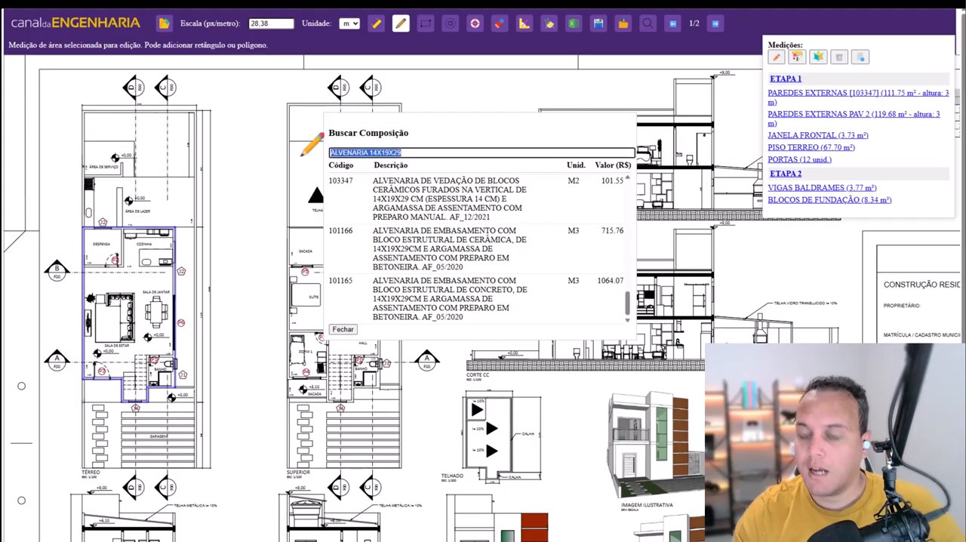
key("BackSpace")
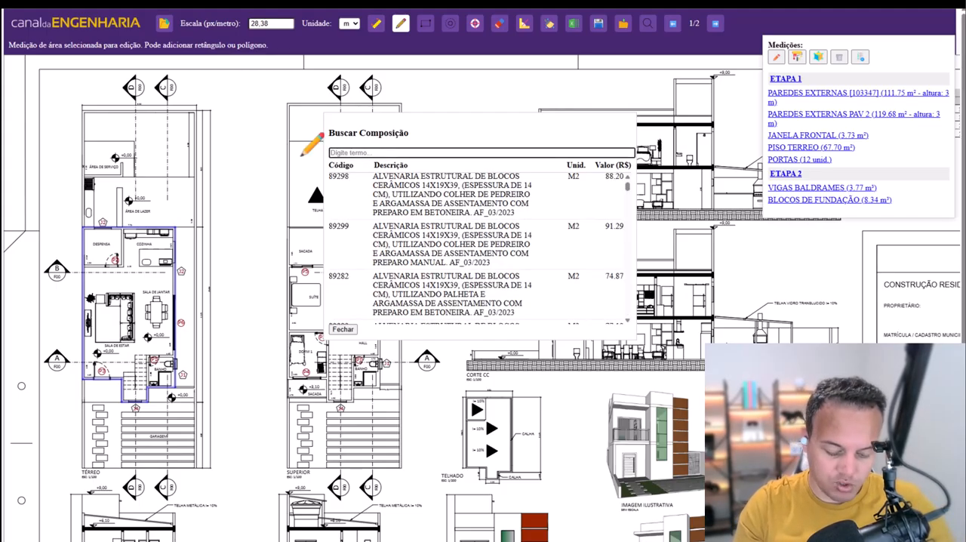
type("CHAPISCO")
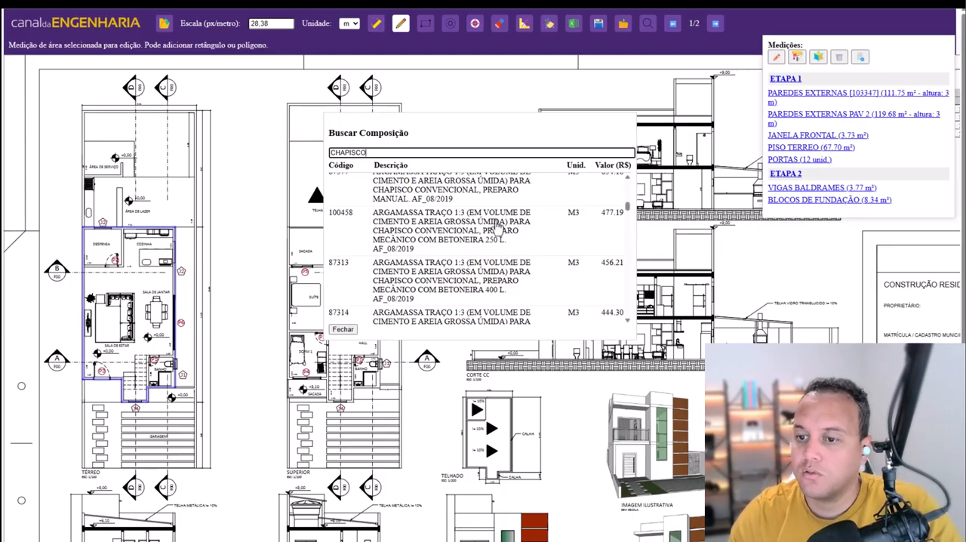
- Apply façade roughcast composition 87894, without openings, trowel-applied with 1:3 mortar mixed in a 400L mixer, as the PAREDES EXTERNAS coating
scroll(498, 228, "down", 10)
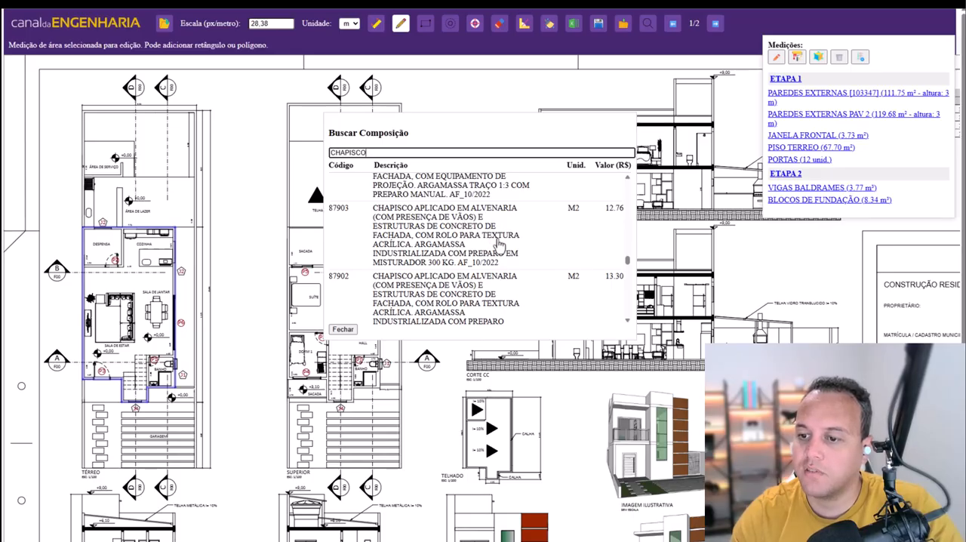
scroll(498, 243, "down", 1)
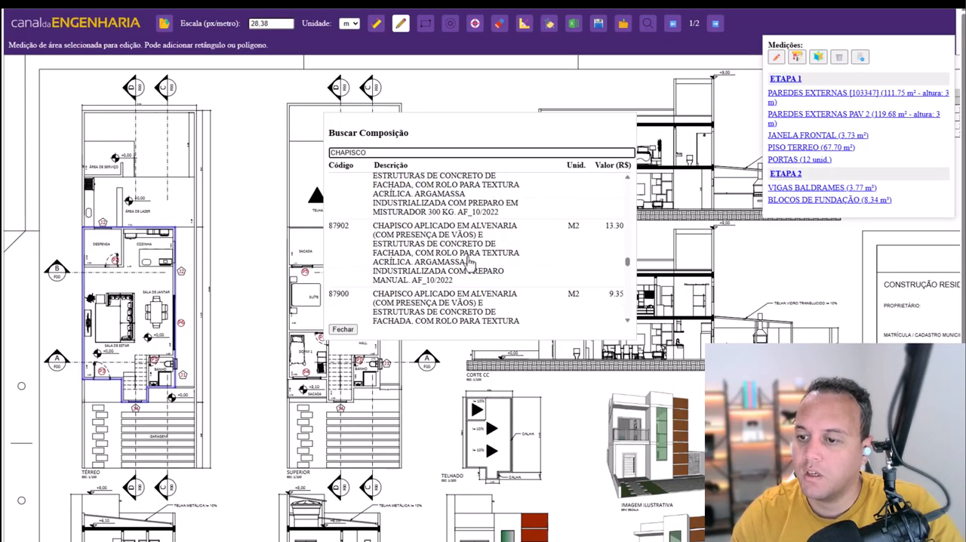
scroll(469, 261, "down", 1)
scroll(470, 261, "down", 2)
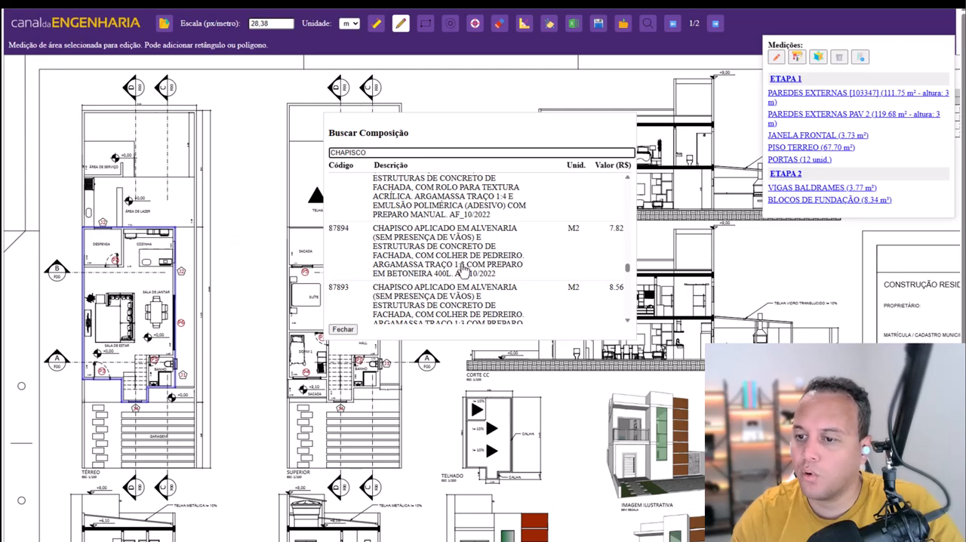
left_click(464, 260)
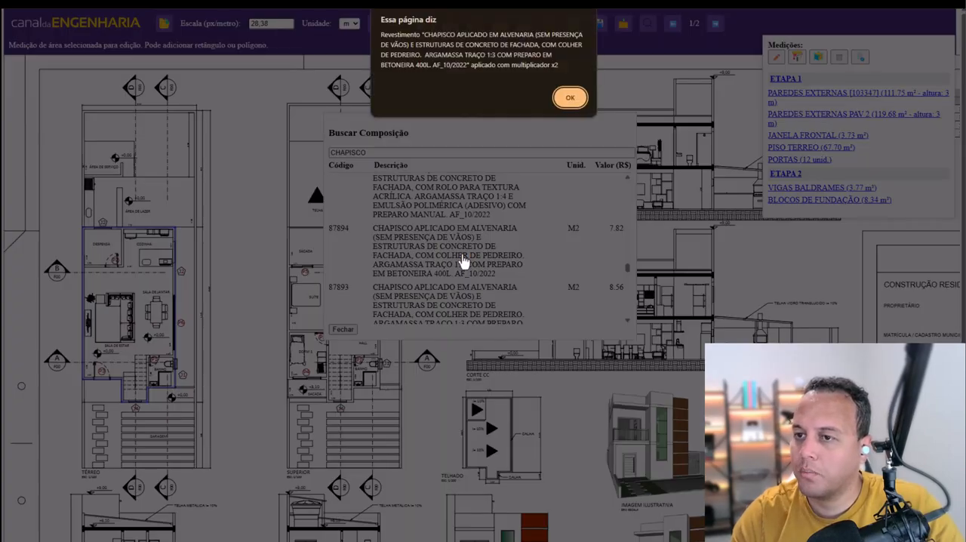
left_click(570, 100)
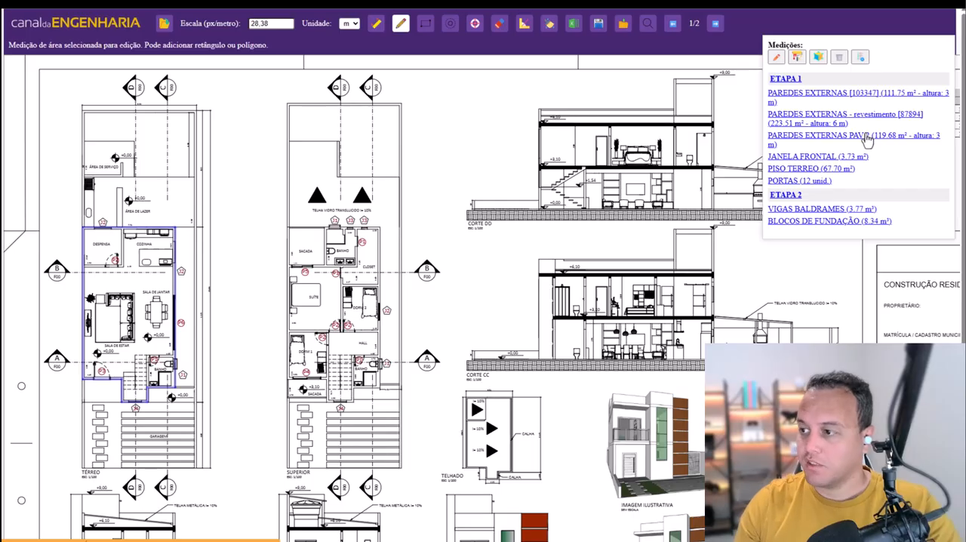
- Select PAREDES EXTERNAS PAV 2, search the compositions for ALVENARIA 14X19X29 and apply vertical hollow-block composition 103347 with manual mortar preparation
left_click(866, 139)
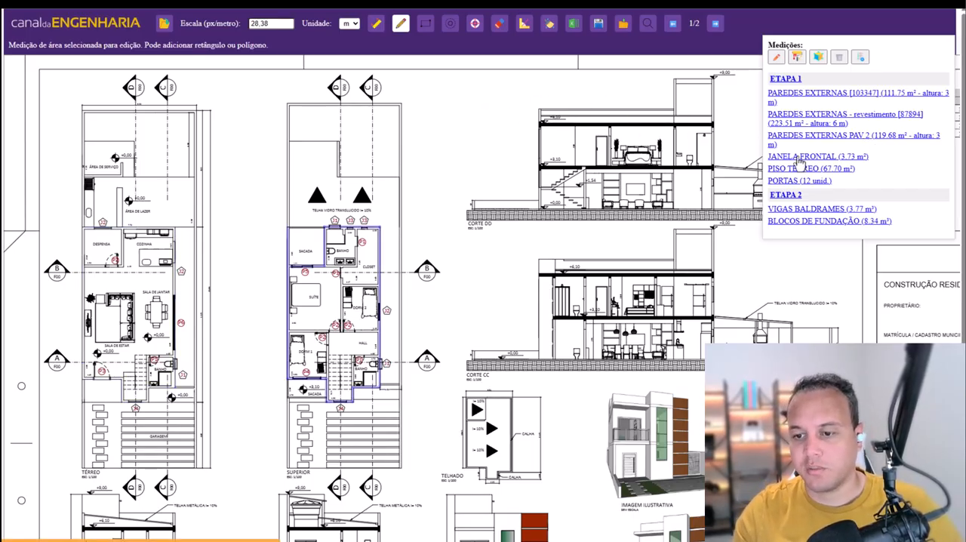
left_click(798, 161)
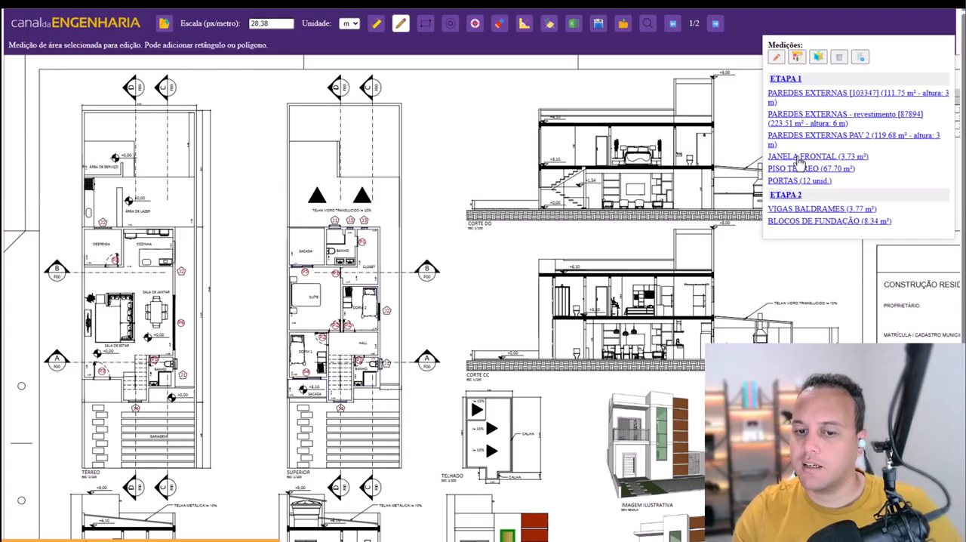
left_click(812, 141)
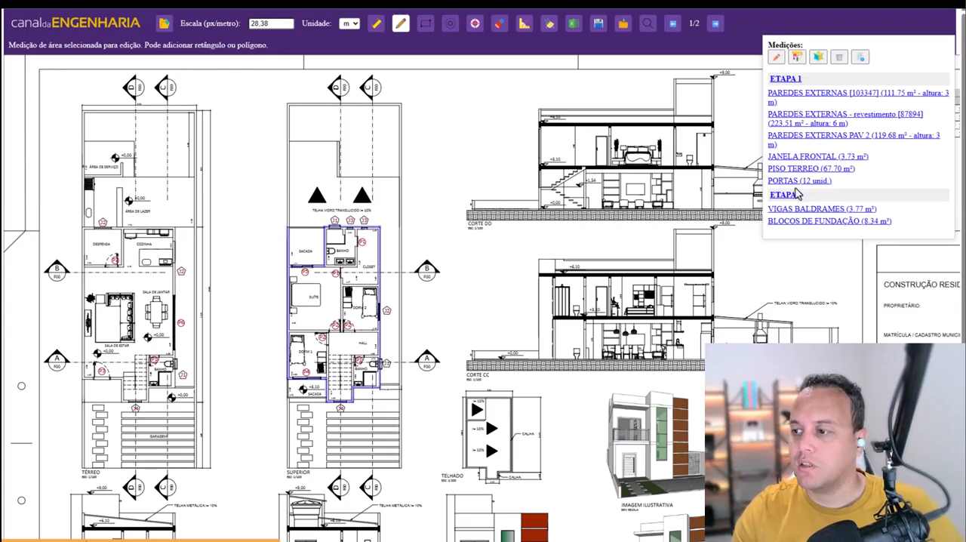
left_click(792, 182)
left_click(814, 142)
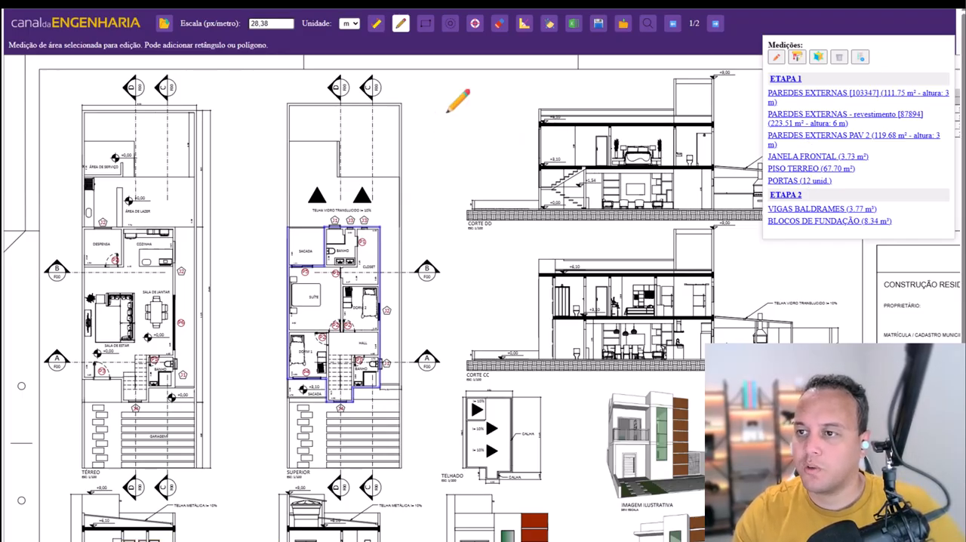
left_click(647, 23)
double_click(414, 152)
type("AL")
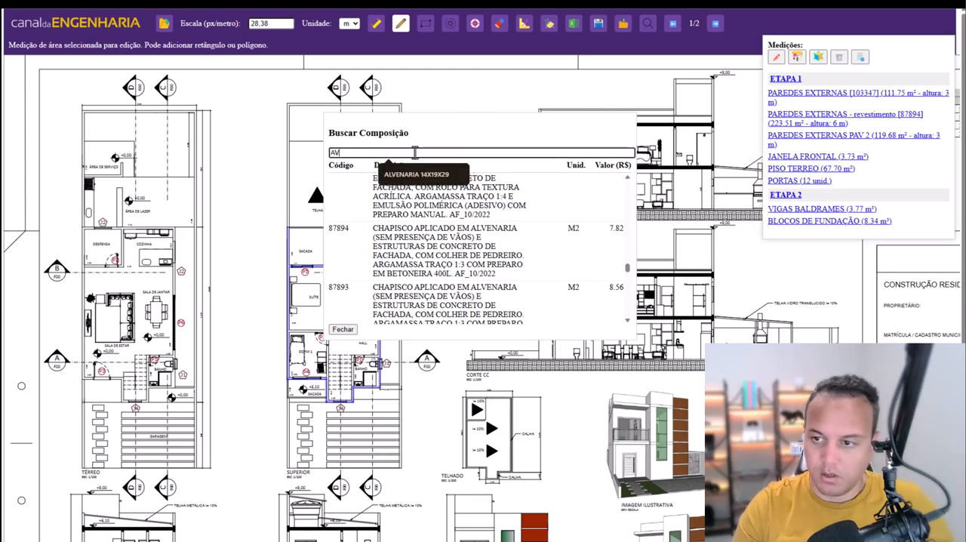
key("Down")
key("Return")
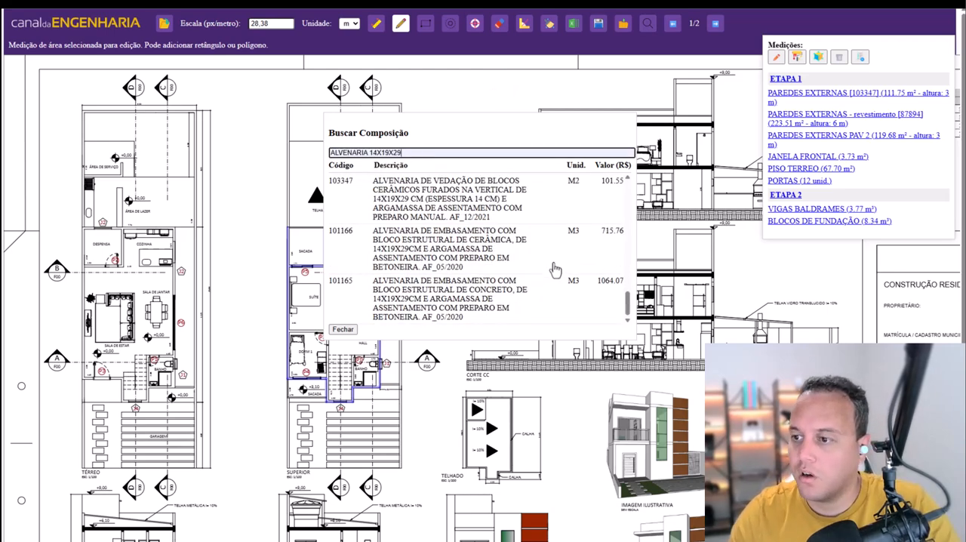
left_click(453, 206)
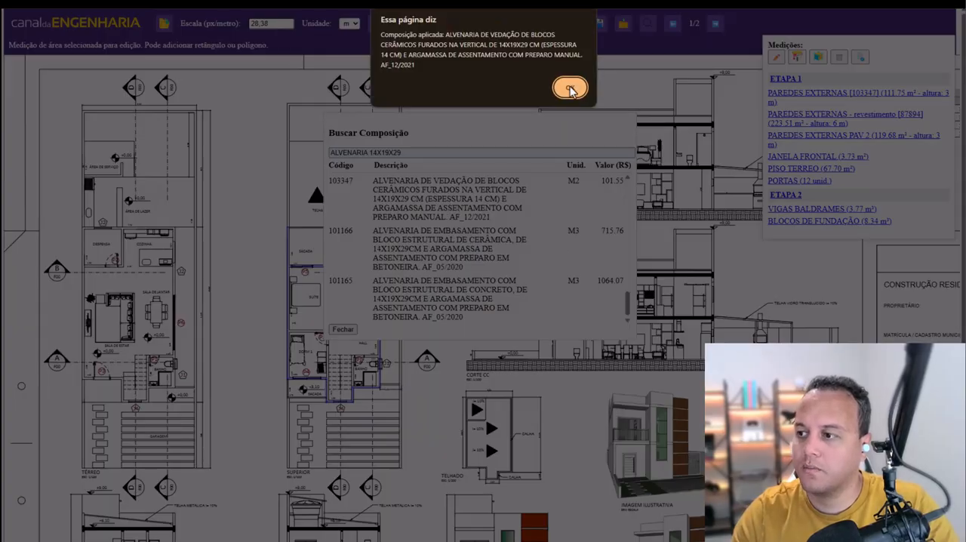
left_click(569, 89)
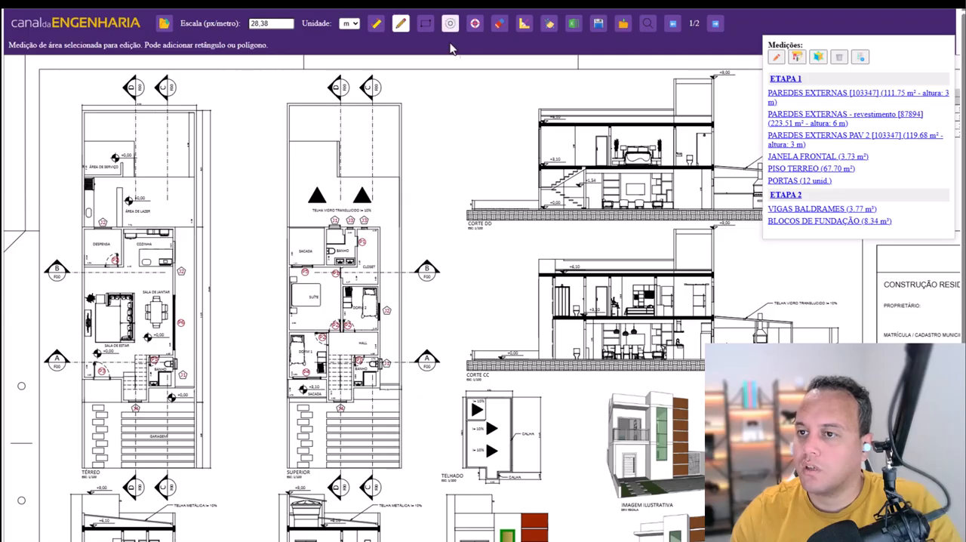
- Search the compositions for ESQUADRIA and apply 102164, 5 mm clear glass in an aluminium or PVC frame, to JANELA FRONTAL
left_click(646, 23)
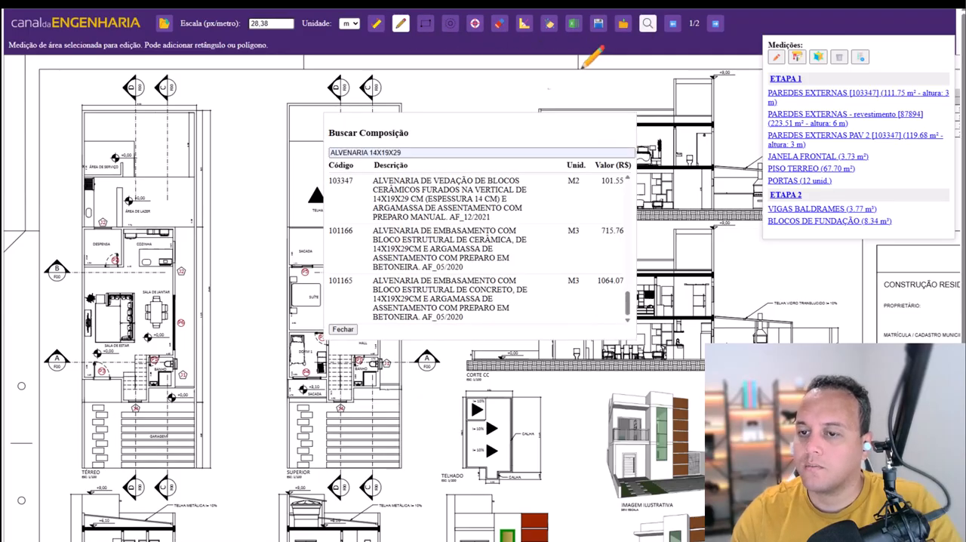
triple_click(427, 153)
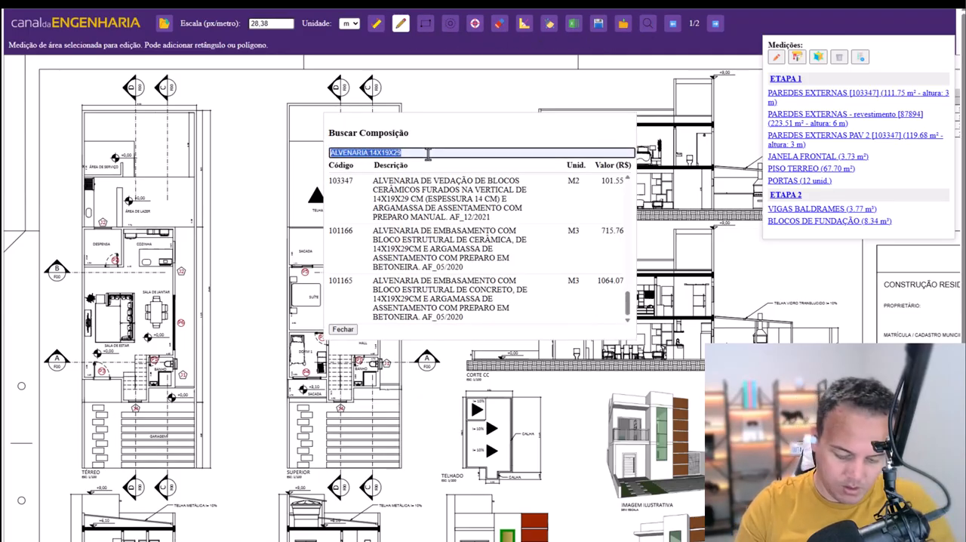
type("ESQUADRIA")
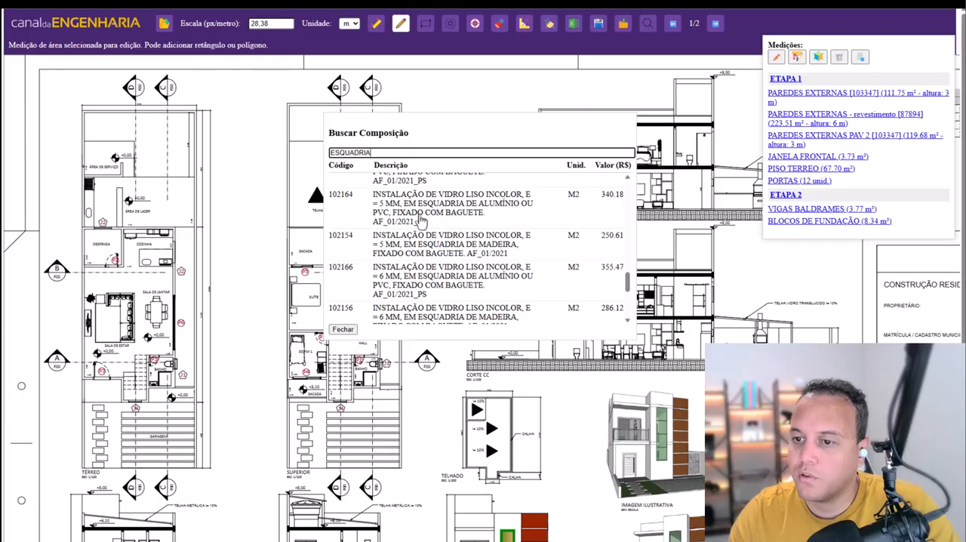
left_click(422, 216)
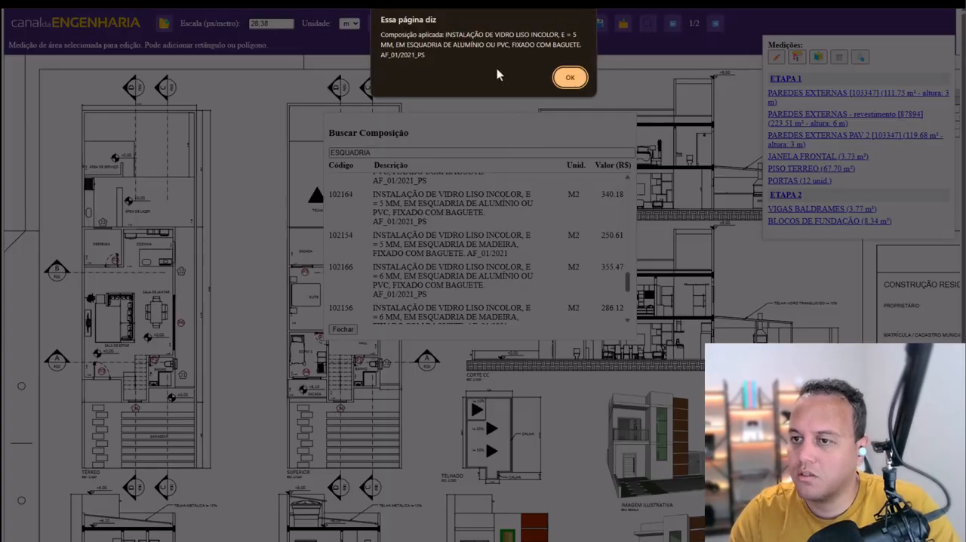
left_click(570, 79)
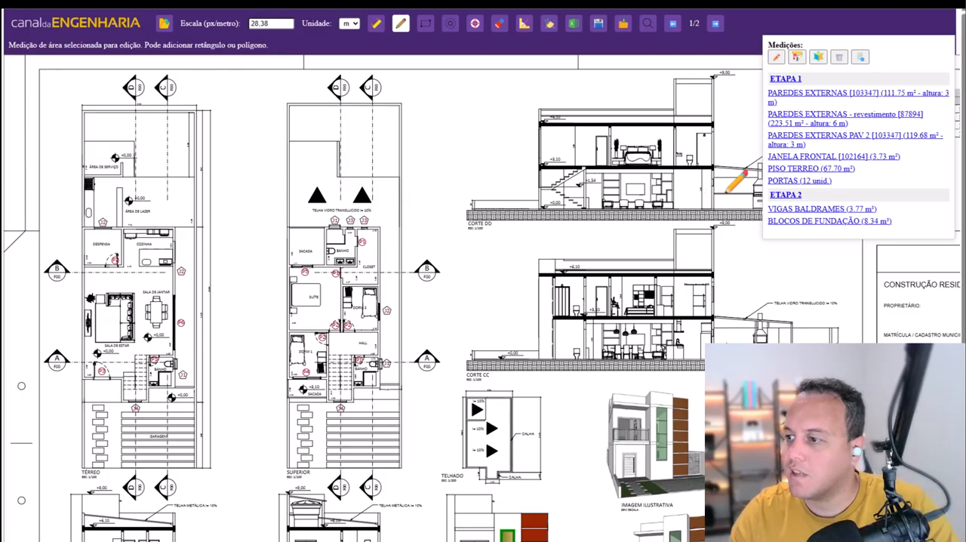
- Select PISO TERREO, search the compositions for CONTRAPISO and apply 88477, the 3 cm self-levelling screed bonded to the slab
left_click(821, 169)
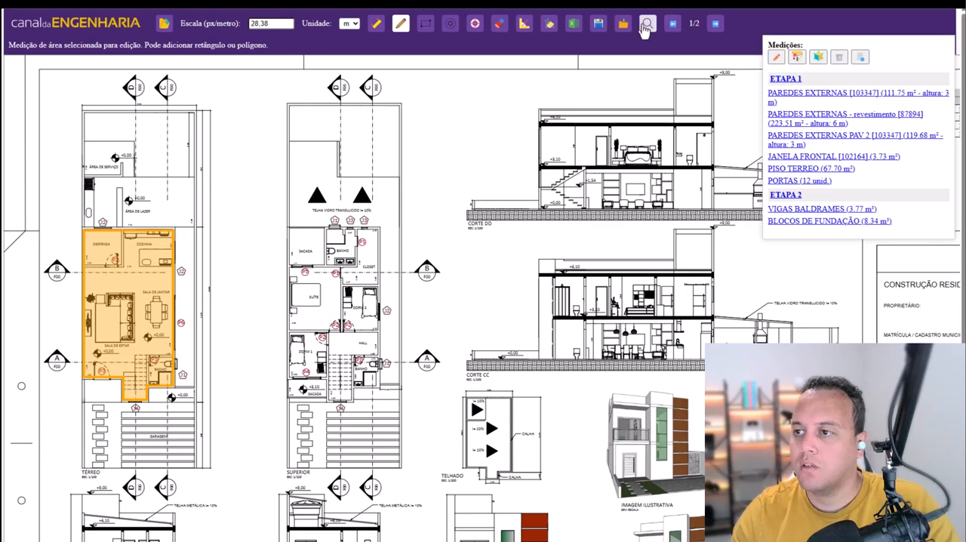
left_click(646, 23)
triple_click(418, 153)
type("CONTRA")
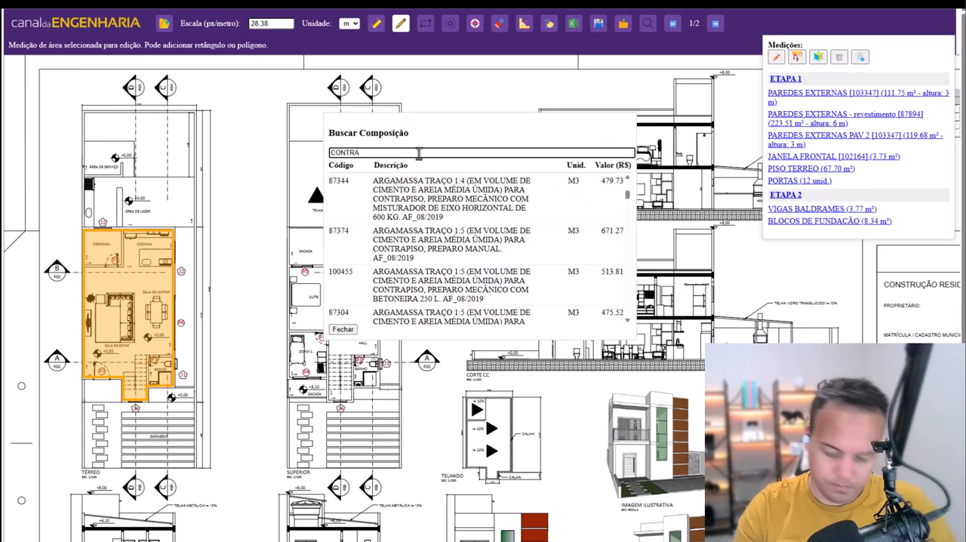
type("PISO")
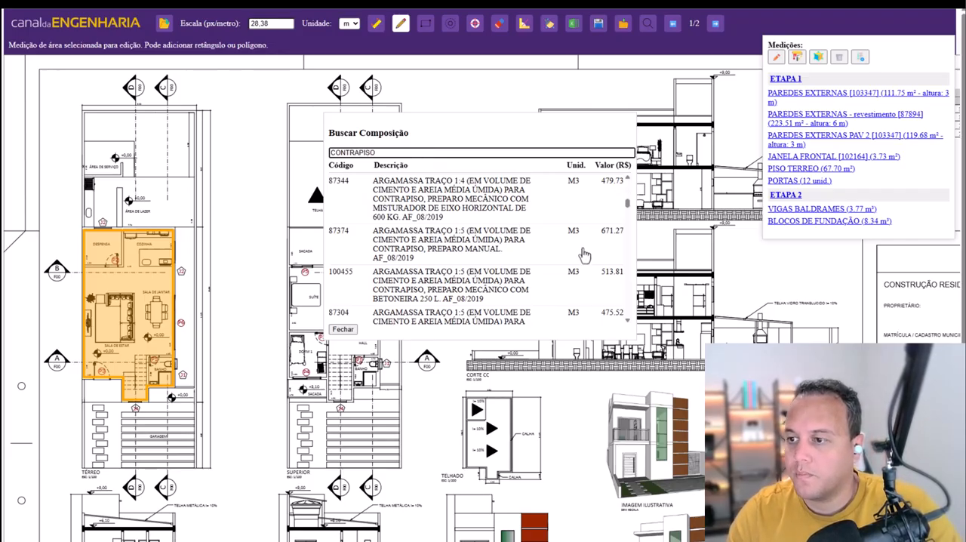
scroll(581, 253, "down", 6)
scroll(583, 254, "down", 3)
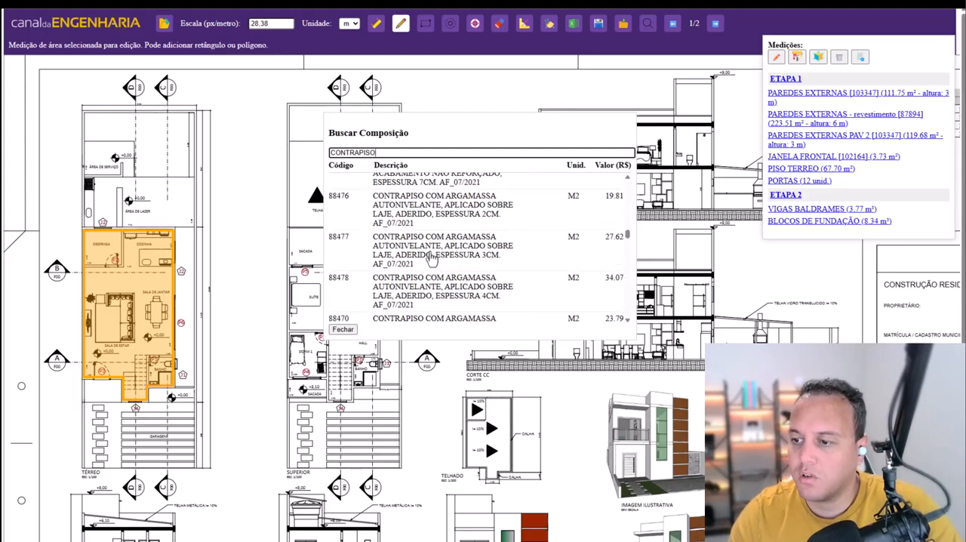
left_click(430, 259)
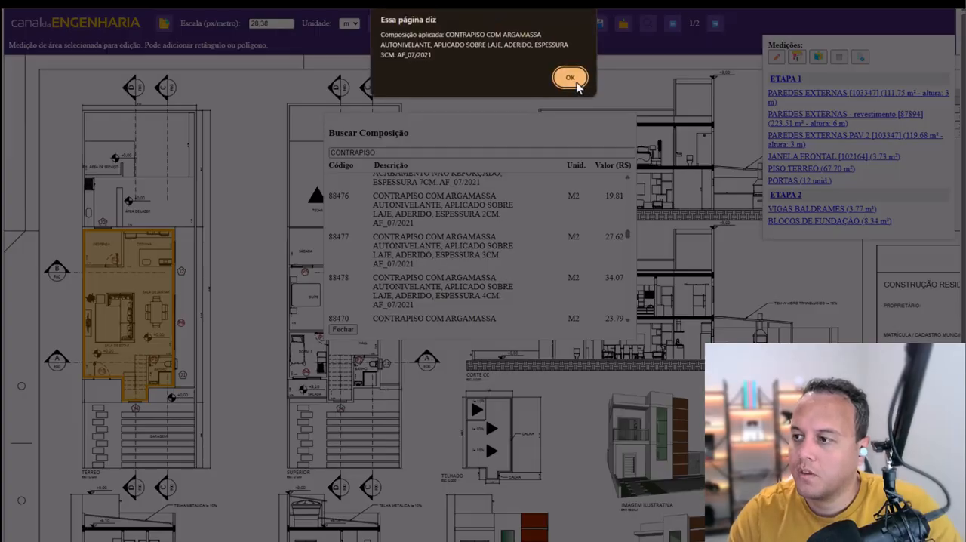
left_click(570, 78)
- Select the PORTAS count measurement of ETAPA 1 and search the compositions for PORTA
left_click(804, 182)
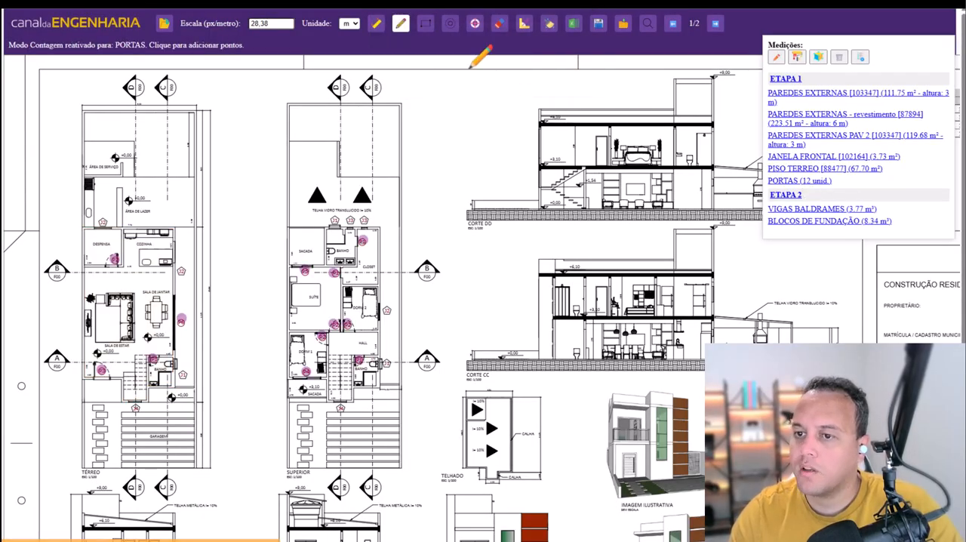
left_click(647, 23)
left_click(373, 152)
double_click(374, 151)
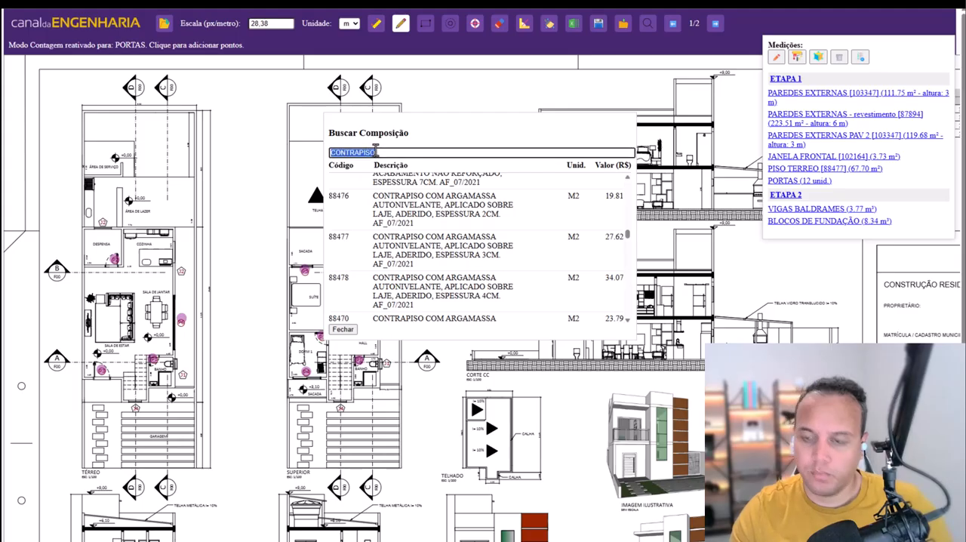
type("PORTAS")
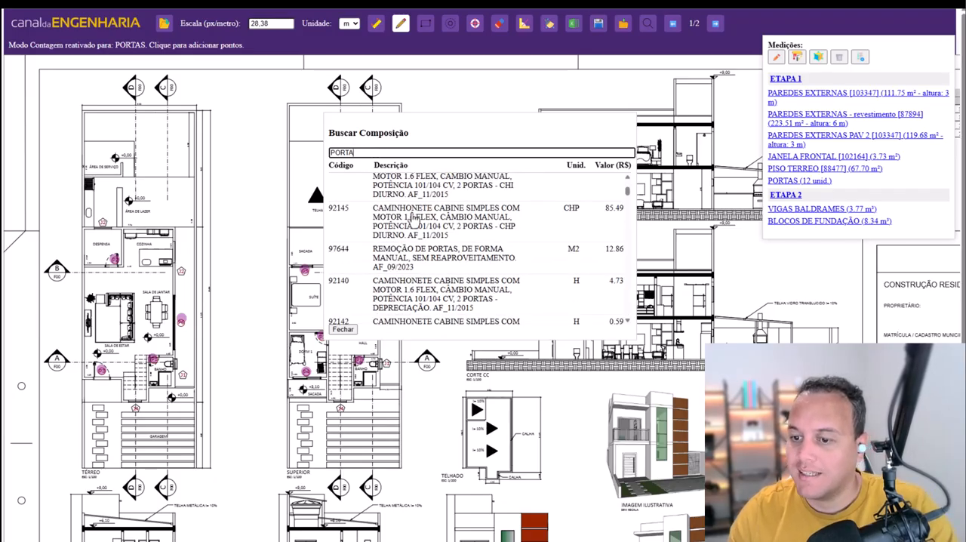
- Apply composition 91332, the 80X210CM medium-standard grooved wooden door kit without lock, to the PORTAS measurement
scroll(423, 226, "down", 5)
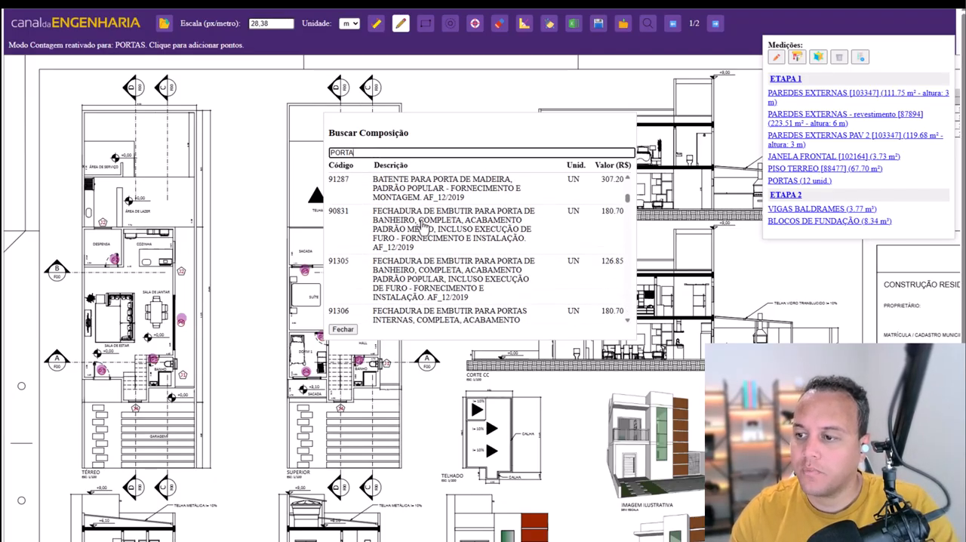
scroll(423, 226, "down", 5)
scroll(422, 226, "down", 5)
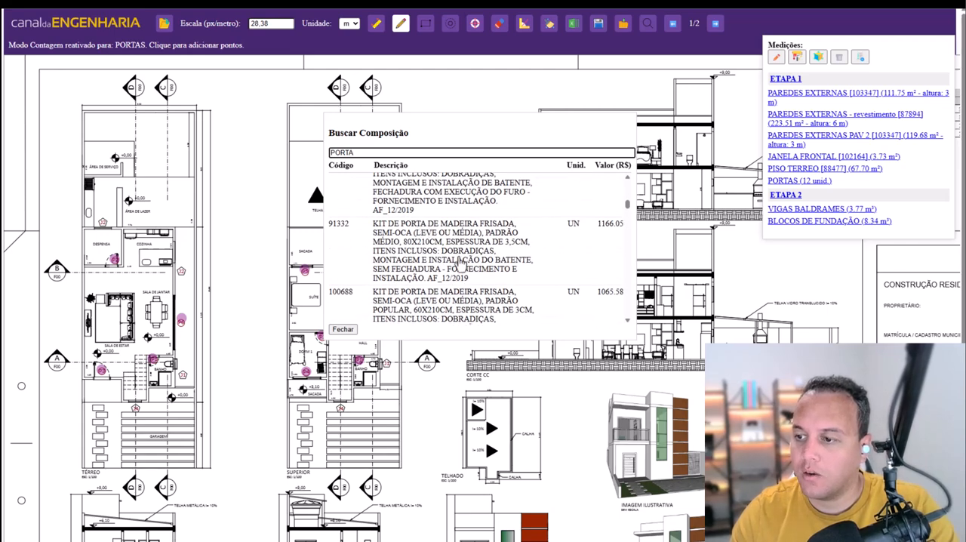
scroll(421, 246, "down", 3)
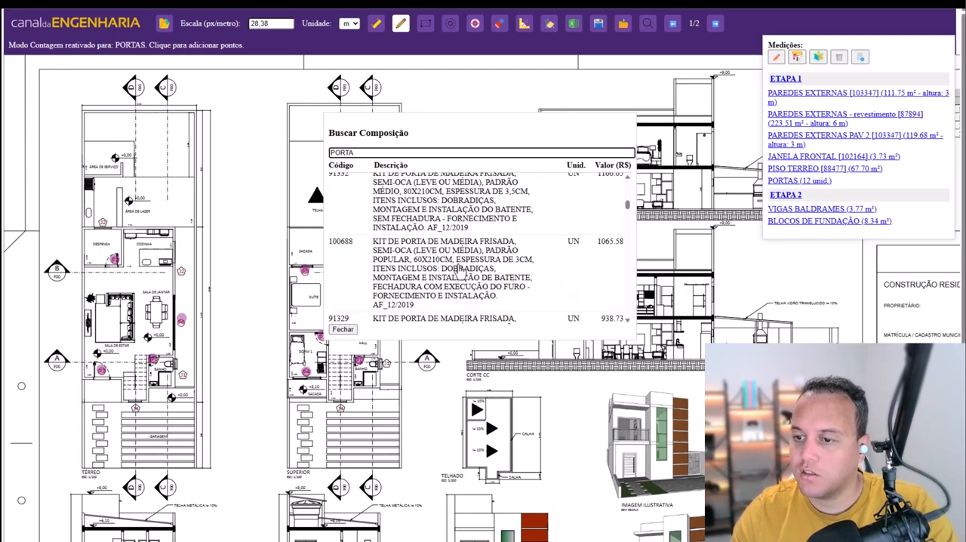
scroll(450, 277, "up", 2)
left_click(438, 256)
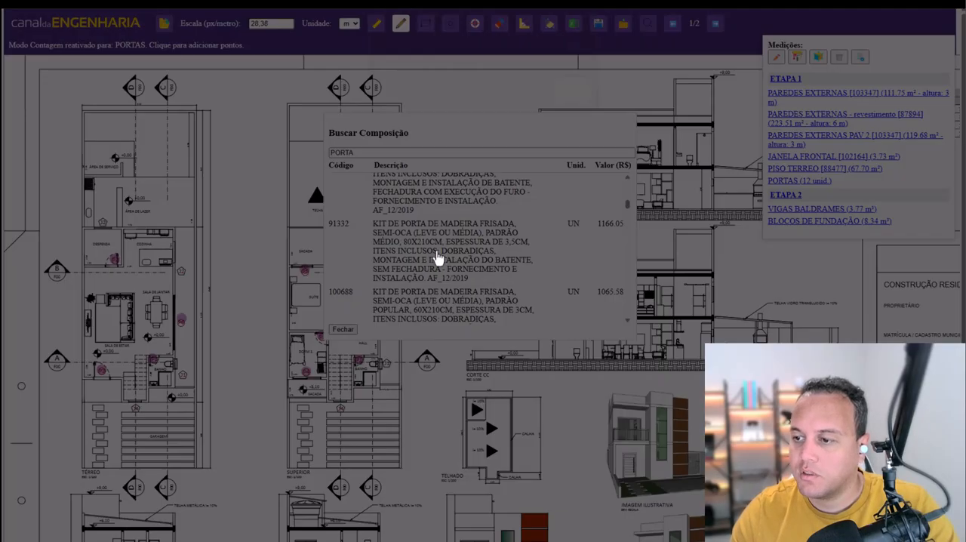
left_click(571, 98)
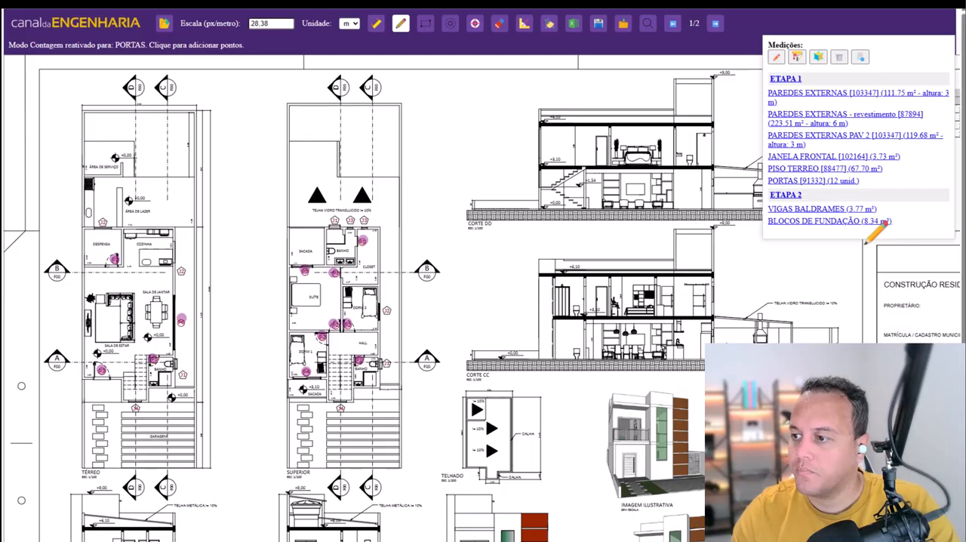
- Select the VIGAS BALDRAMES measurement of ETAPA 2 and search the compositions for CONCRETO FCK
left_click(826, 210)
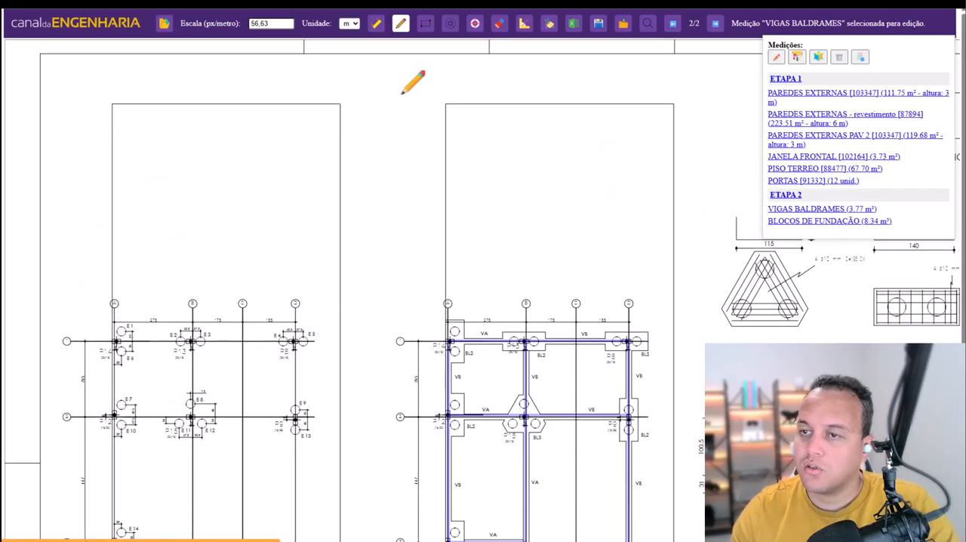
left_click(647, 25)
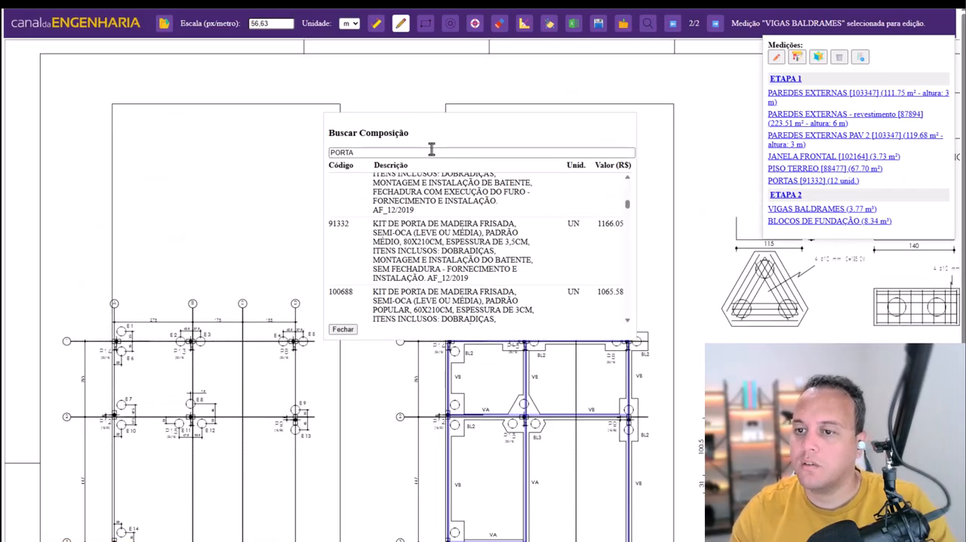
type("CONCRETO FCK")
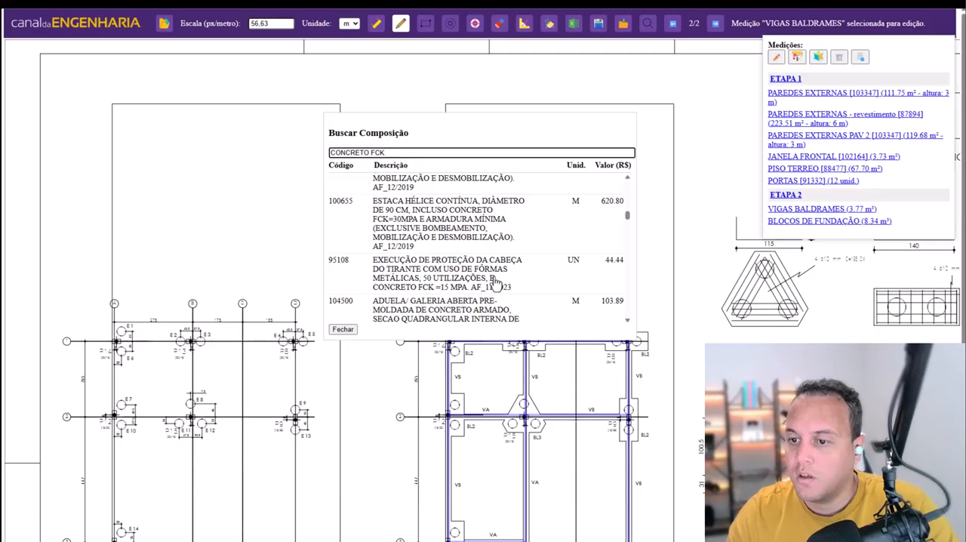
- Apply composition 94965, FCK 25MPA concrete with gravel 1 mixed mechanically in a 400 L mixer, to VIGAS BALDRAMES
scroll(495, 282, "down", 5)
scroll(495, 282, "down", 10)
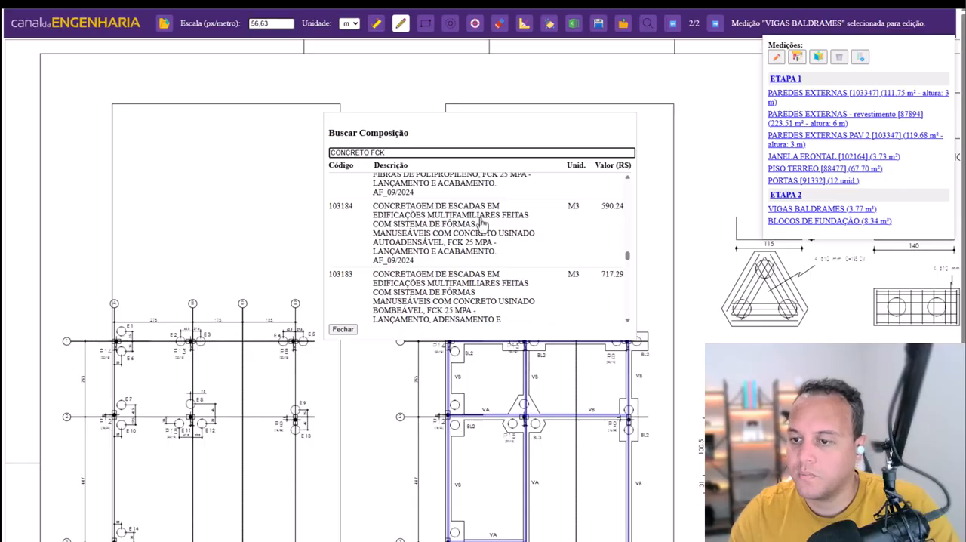
scroll(483, 224, "down", 5)
scroll(559, 271, "down", 3)
scroll(559, 272, "down", 5)
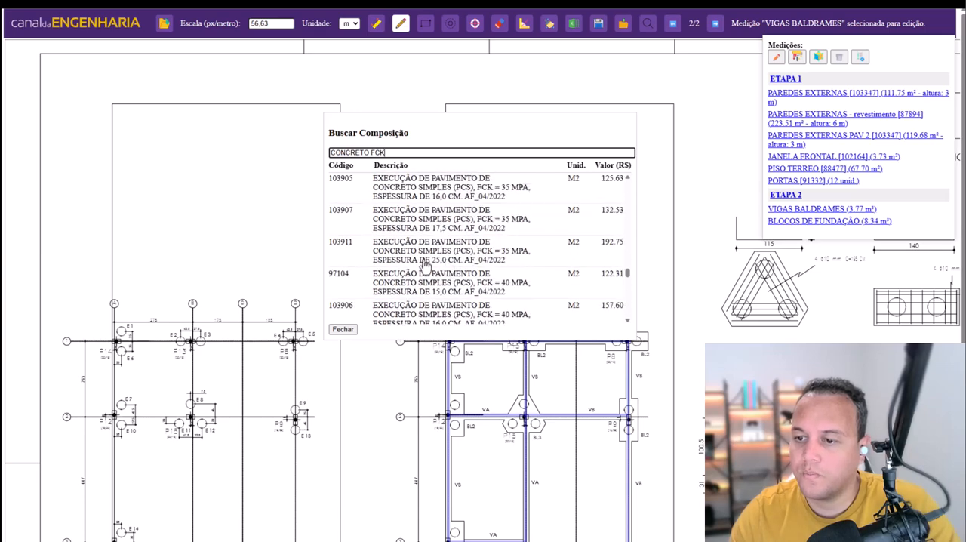
scroll(487, 268, "down", 5)
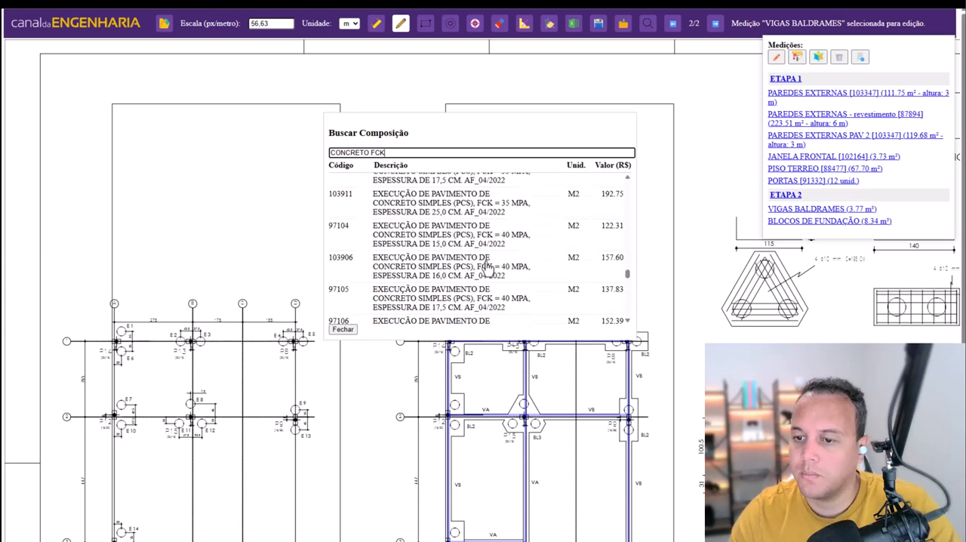
scroll(487, 268, "down", 5)
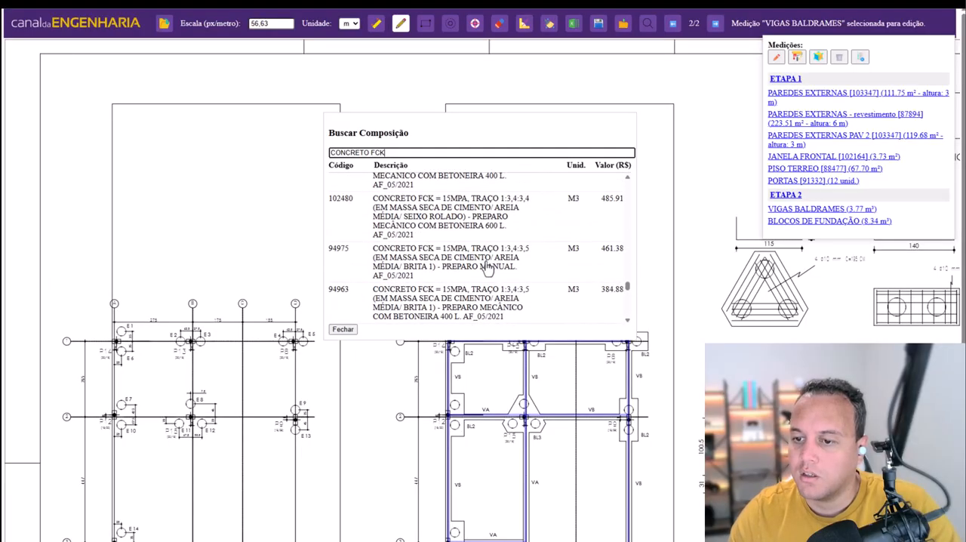
scroll(460, 265, "down", 6)
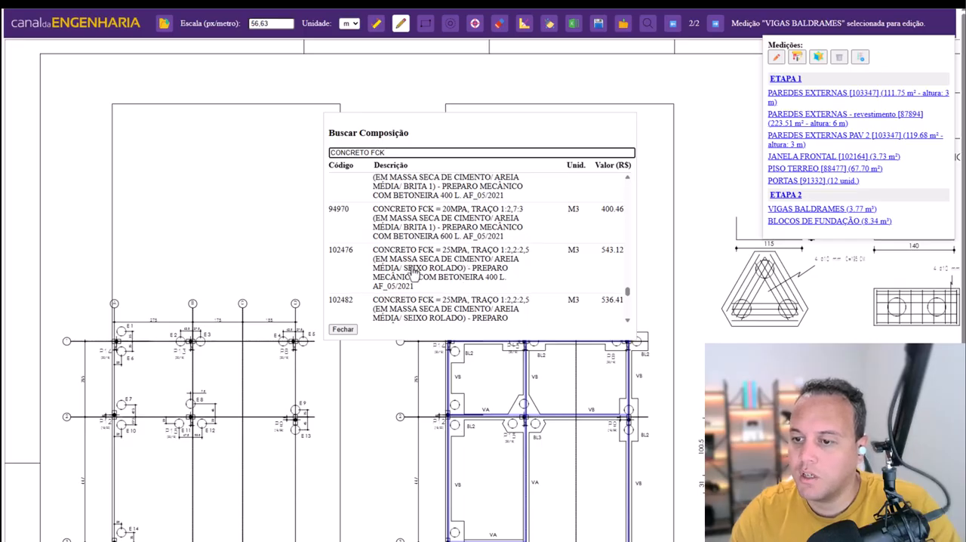
scroll(459, 275, "down", 2)
scroll(486, 292, "down", 3)
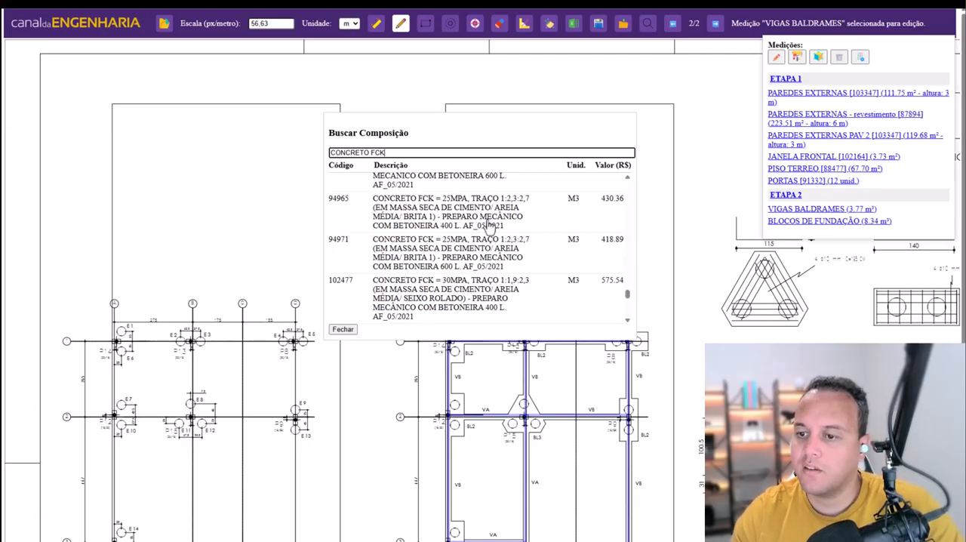
left_click(461, 216)
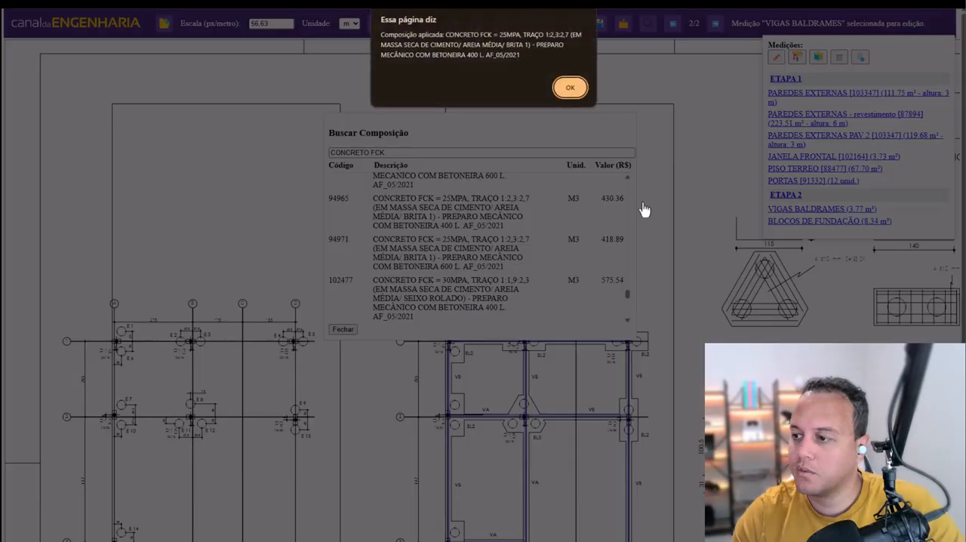
left_click(570, 87)
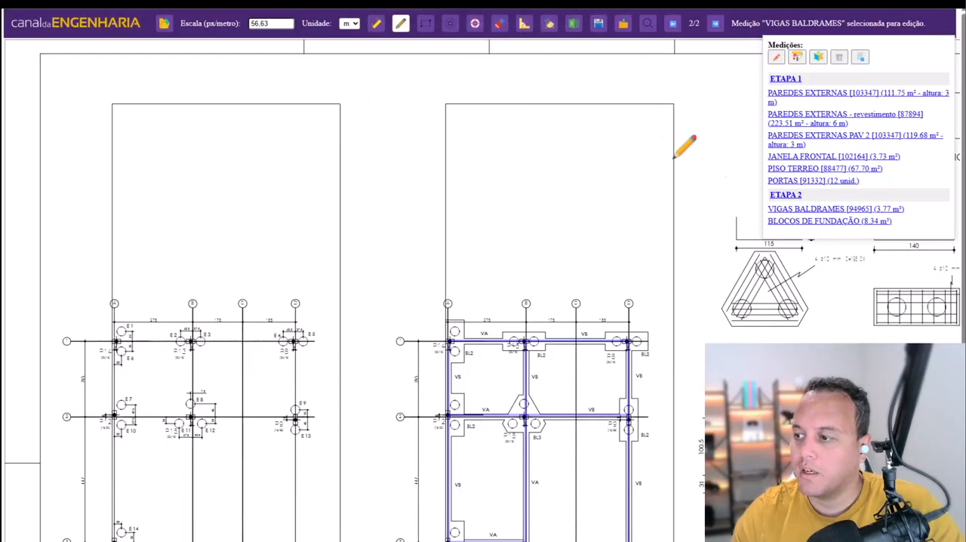
- Select BLOCOS DE FUNDAÇÃO and apply composition 94965, the FCK 25MPA concrete made in a 400 L mixer
left_click(828, 226)
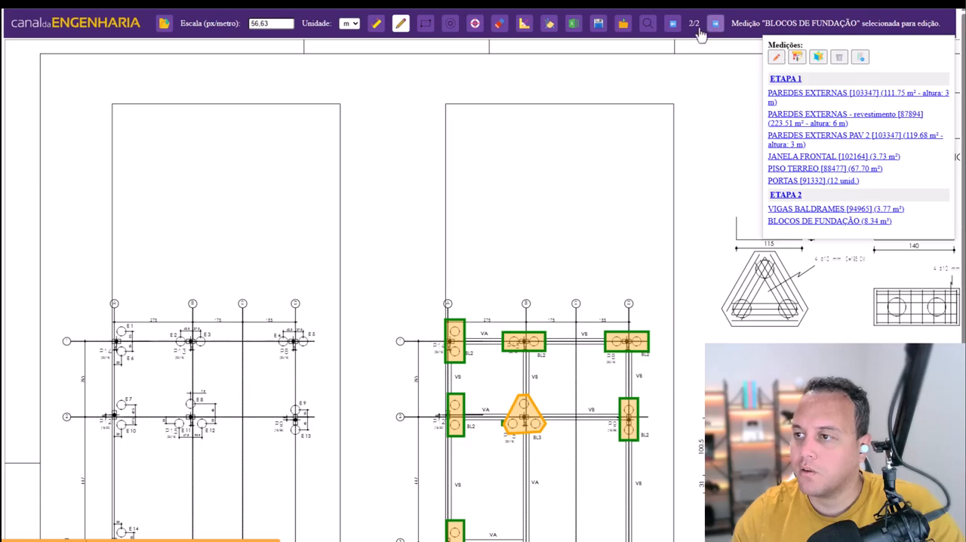
left_click(646, 23)
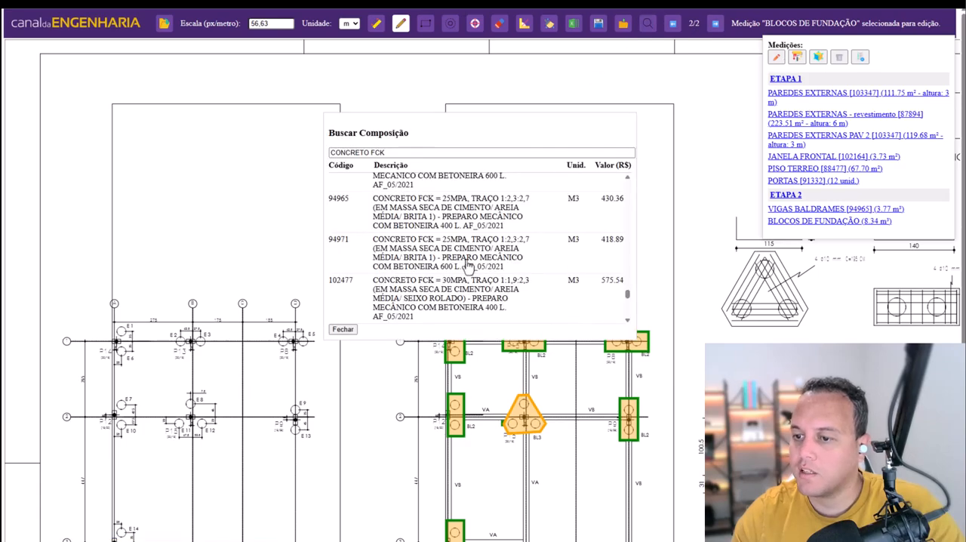
left_click(512, 217)
left_click(580, 91)
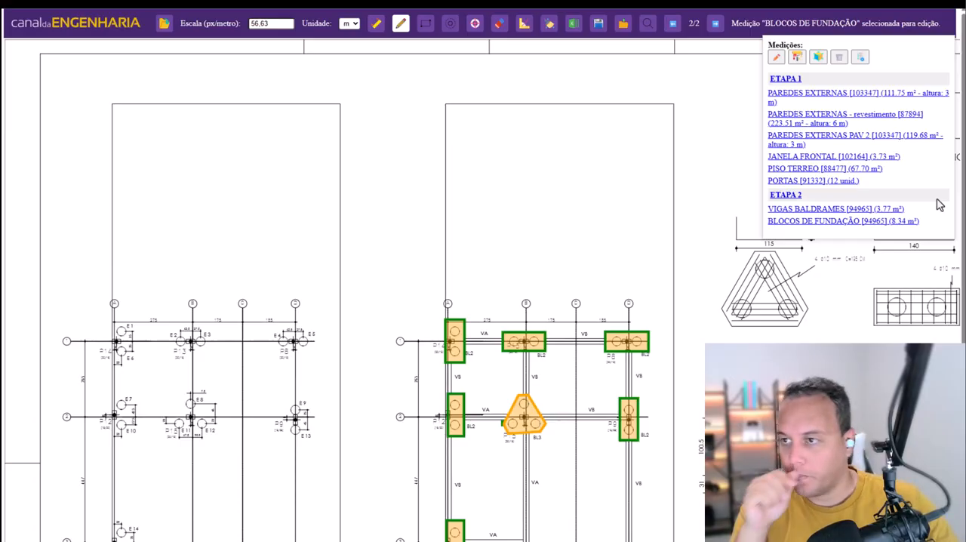
- Export the measurements as an Excel worksheet to Área de Trabalho under the name medicoes (17)
left_click(575, 27)
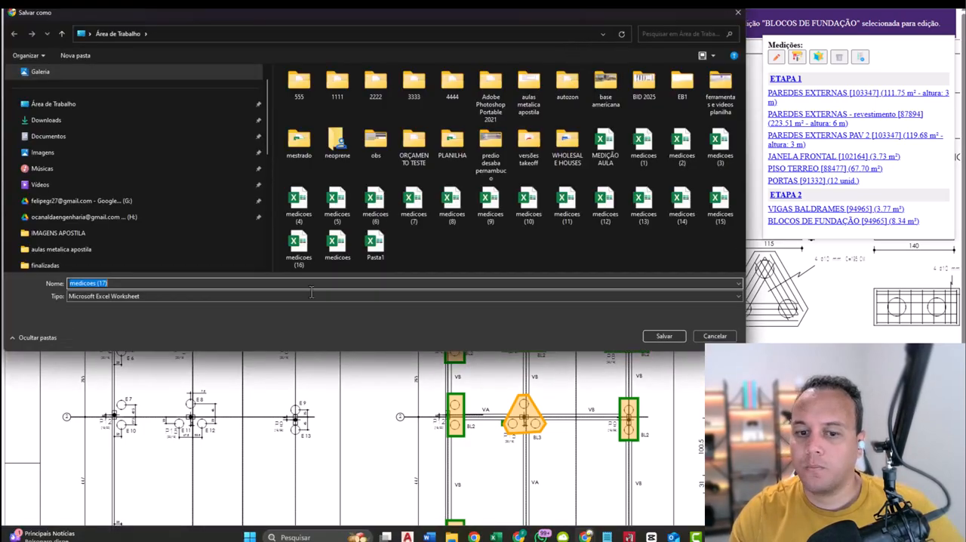
left_click(105, 106)
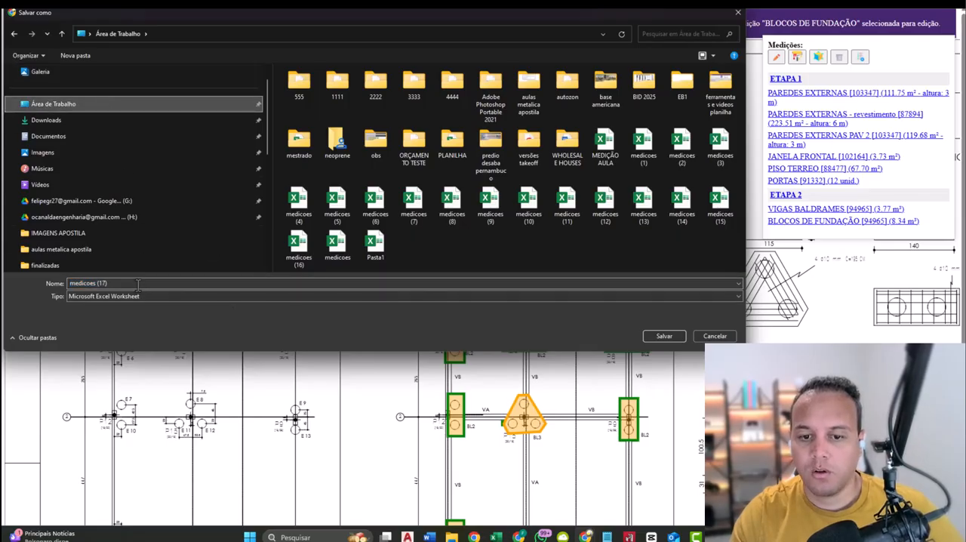
left_click(676, 338)
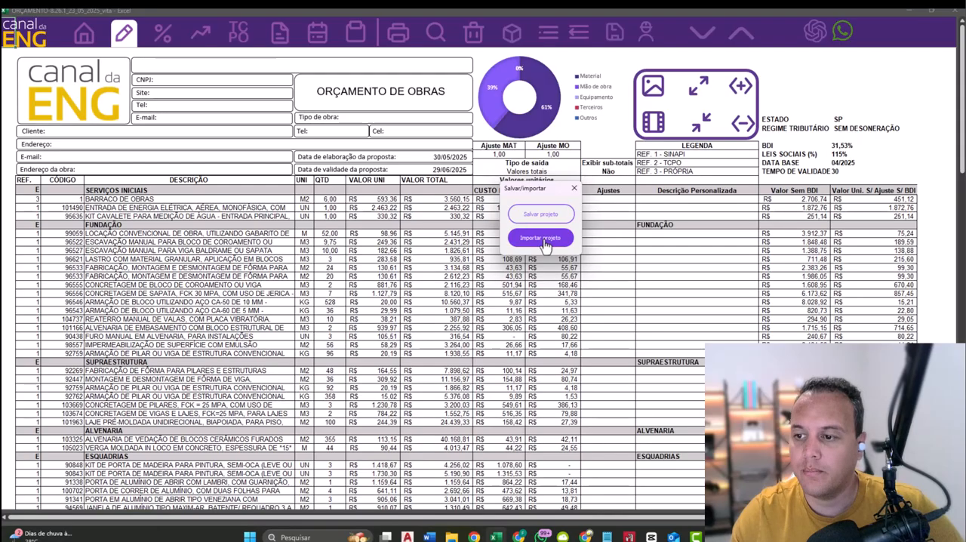
- In the Excel budget workbook, import medicoes (17).xlsx from Área de Trabalho as a project, keeping the same stage and measurement names
left_click(554, 251)
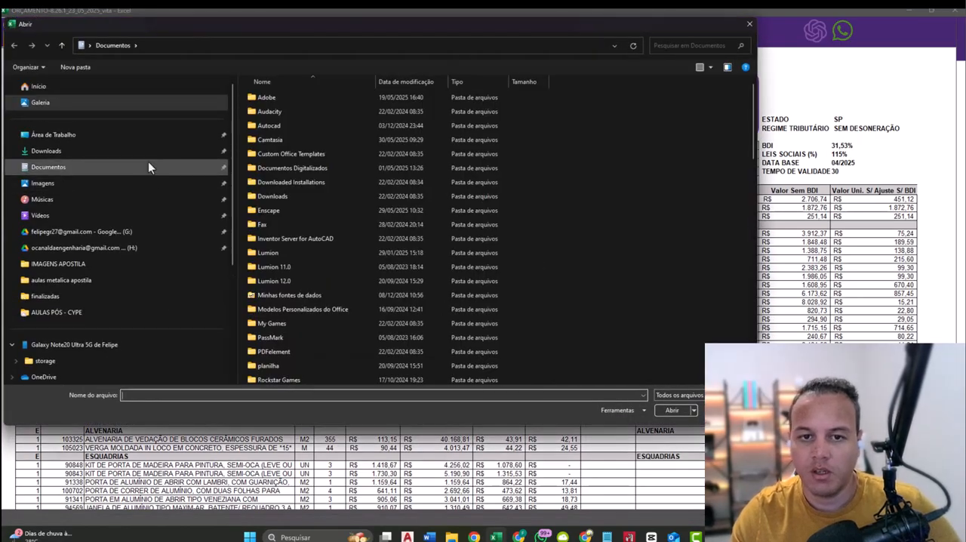
left_click(123, 140)
left_click(175, 393)
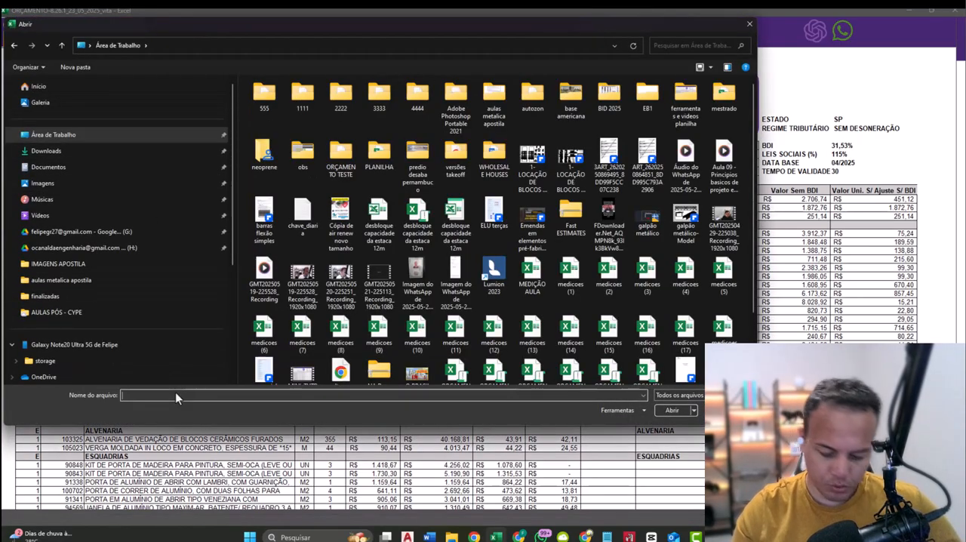
type("M")
key("Down")
key("Down")
key("Down")
key("Down")
key("Down")
key("Down")
key("Down")
key("Down")
key("Down")
key("Down")
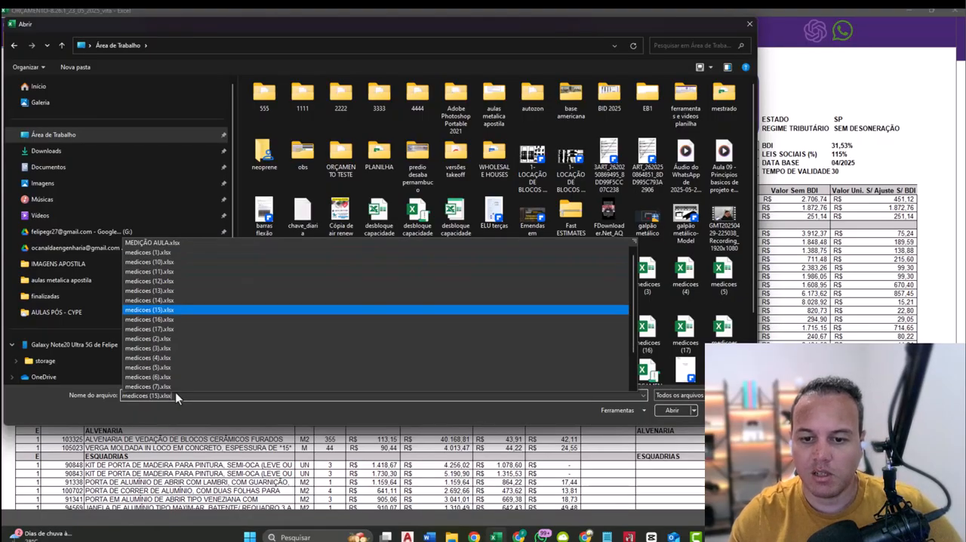
key("Return")
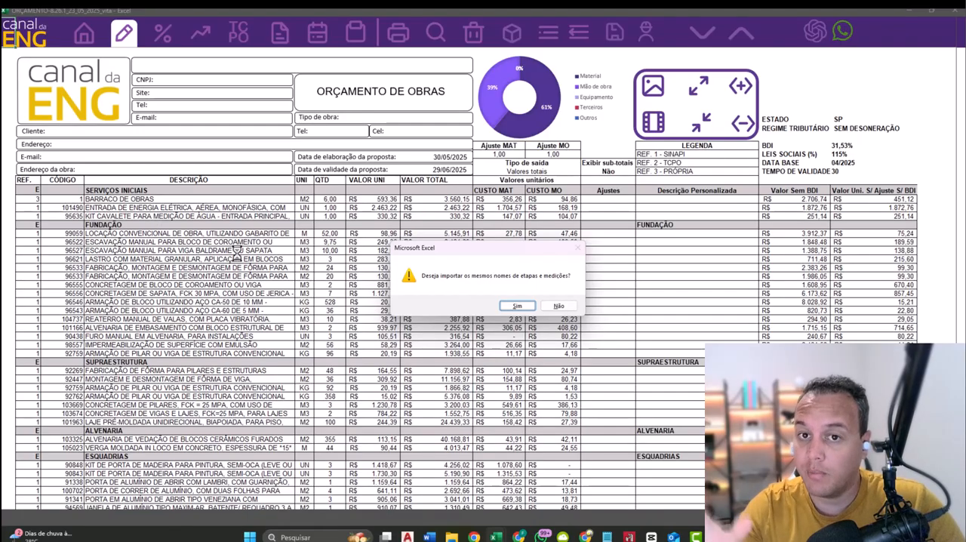
left_click(517, 306)
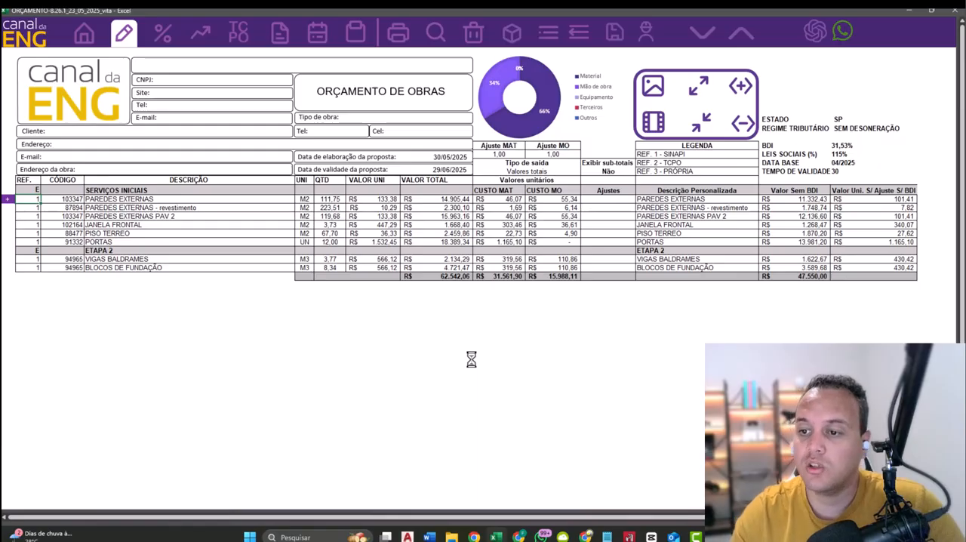
- Examine the imported budget items, their material and labour costs, the grand total and the BDI rate
left_click_drag(123, 199, 436, 275)
left_click(520, 254)
left_click_drag(462, 200, 448, 278)
left_click(498, 258)
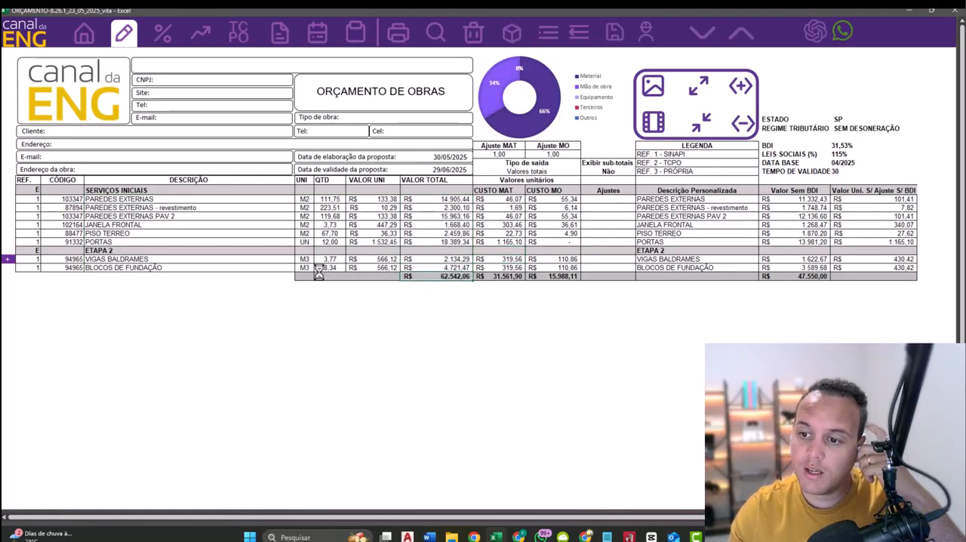
left_click(842, 147)
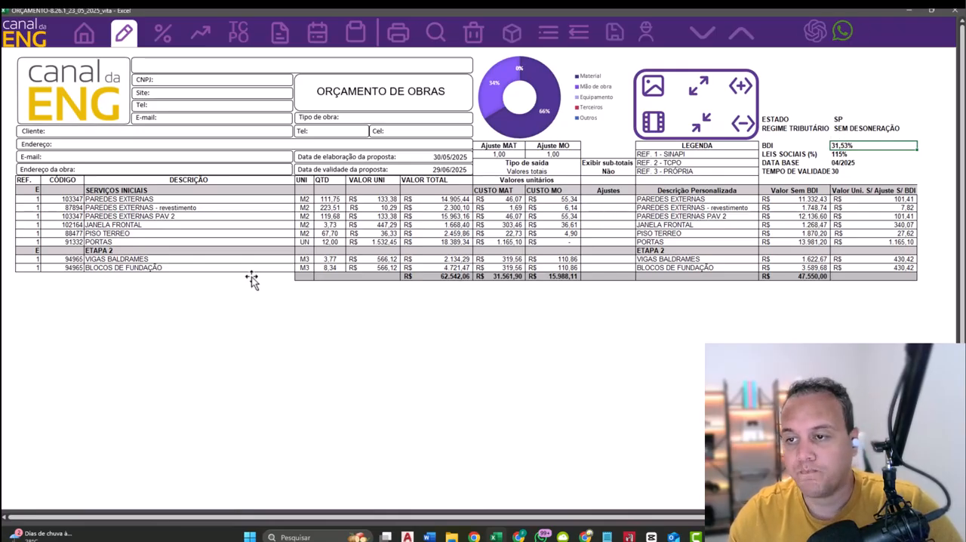
- Open the work schedule and examine the task durations, dates, Gantt bars and total construction time
left_click(317, 35)
scroll(568, 281, "down", 3)
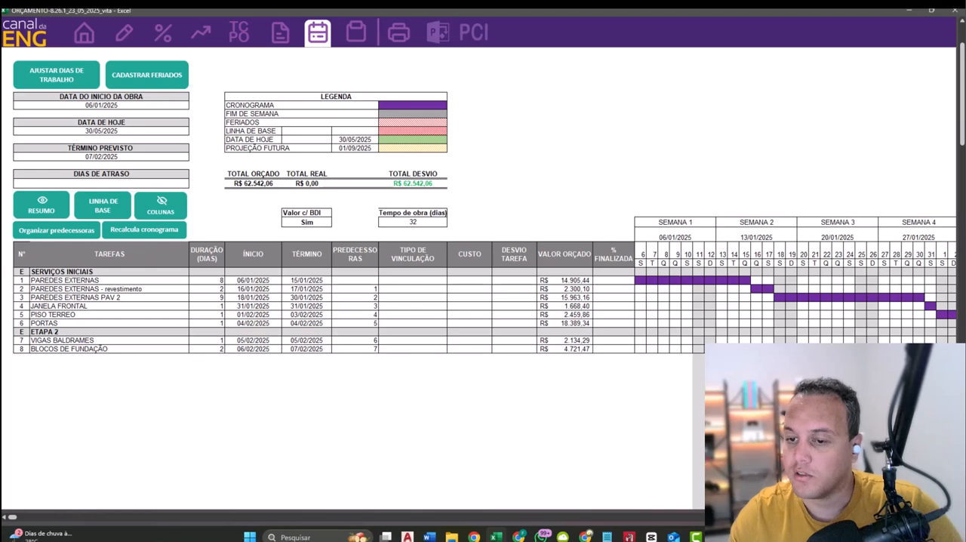
scroll(421, 231, "right", 1)
left_click(420, 224)
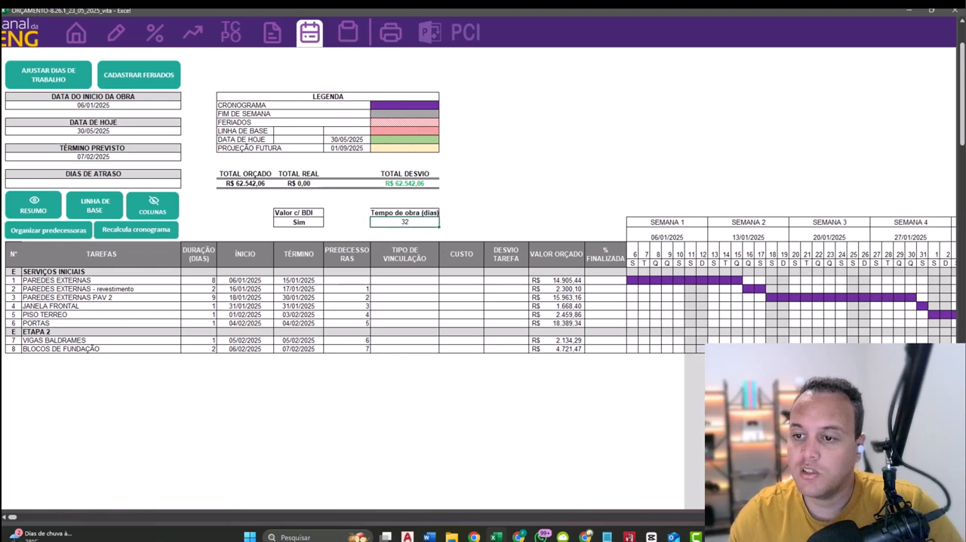
scroll(470, 514, "right", 5)
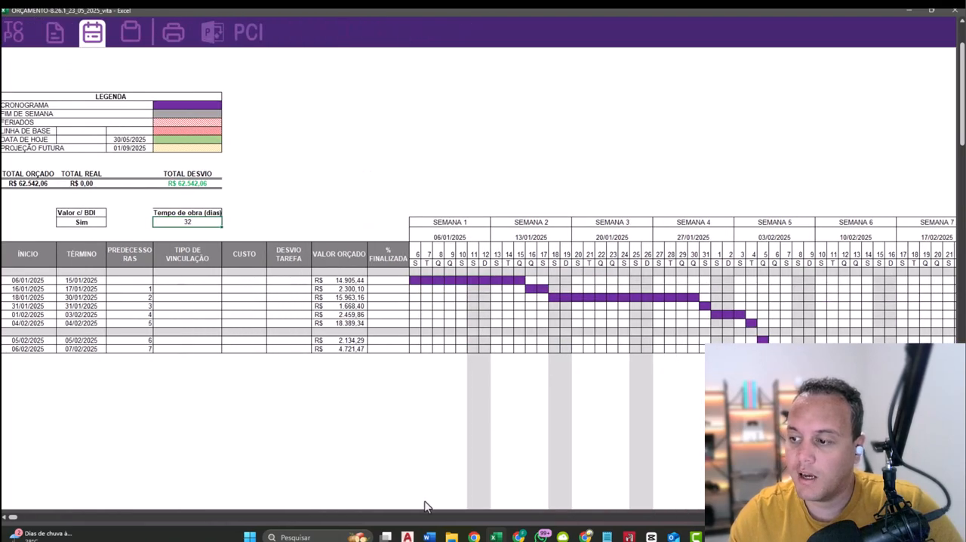
scroll(15, 520, "left", 5)
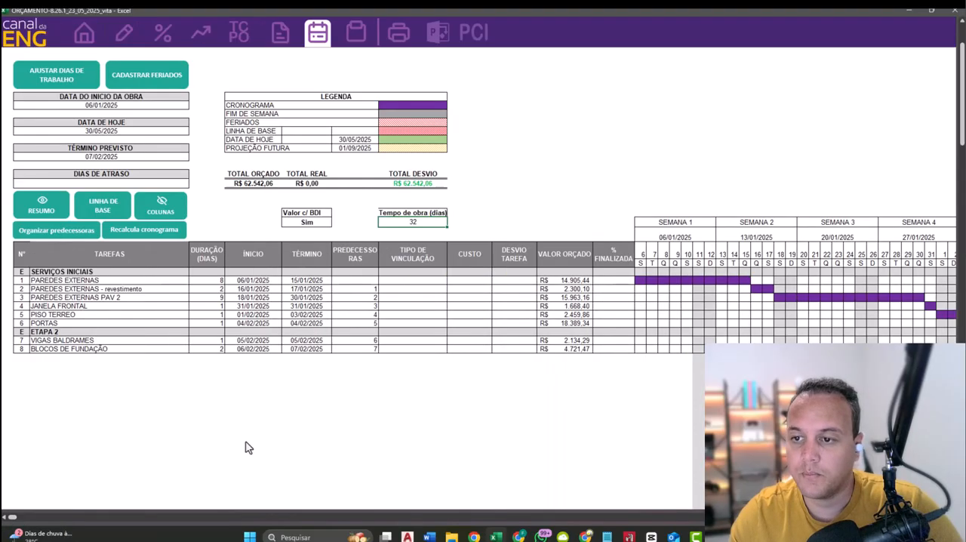
scroll(249, 447, "up", 3)
left_click_drag(86, 361, 679, 427)
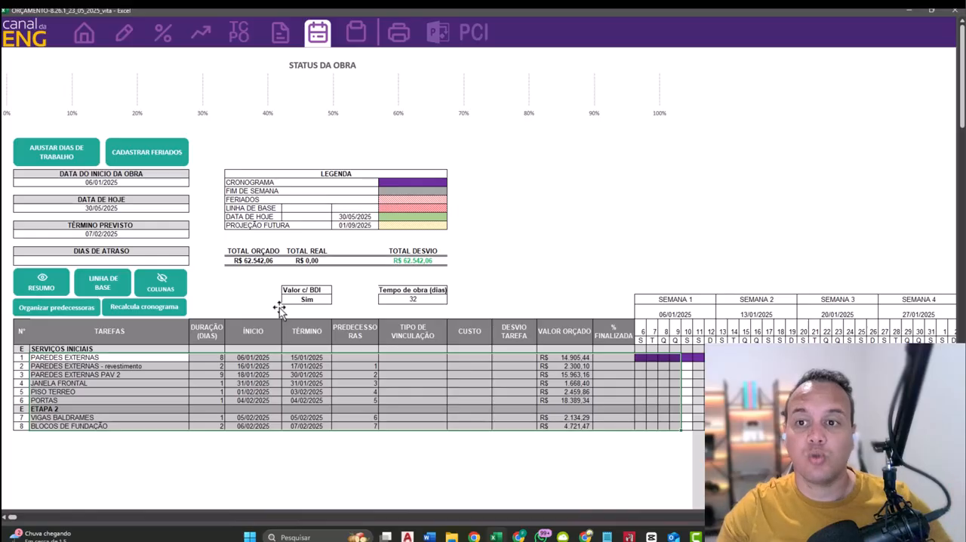
- Open the material list preview and examine the start dates and quantities of the inputs for each composition
left_click(353, 37)
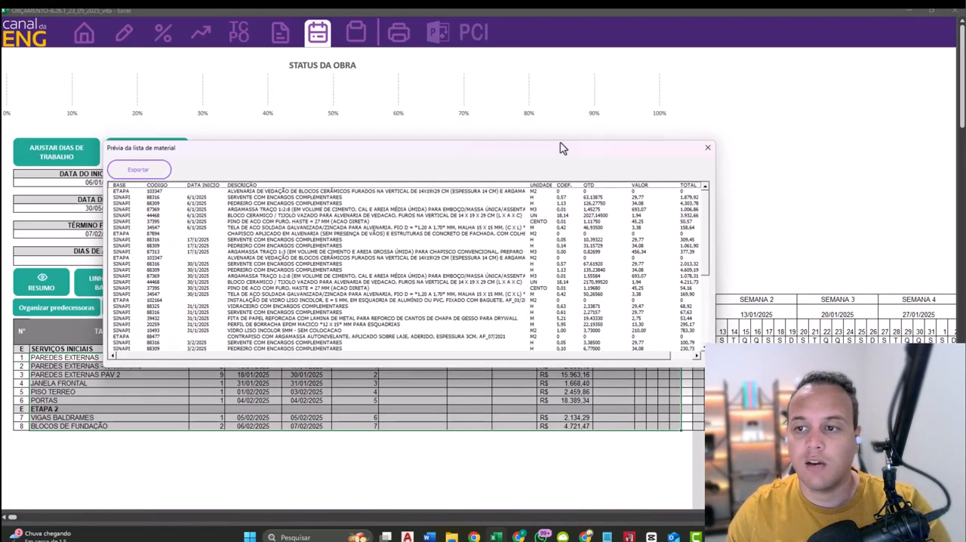
mouse_move(702, 204)
left_mouse_down()
mouse_move(705, 294)
mouse_move(702, 185)
left_mouse_up()
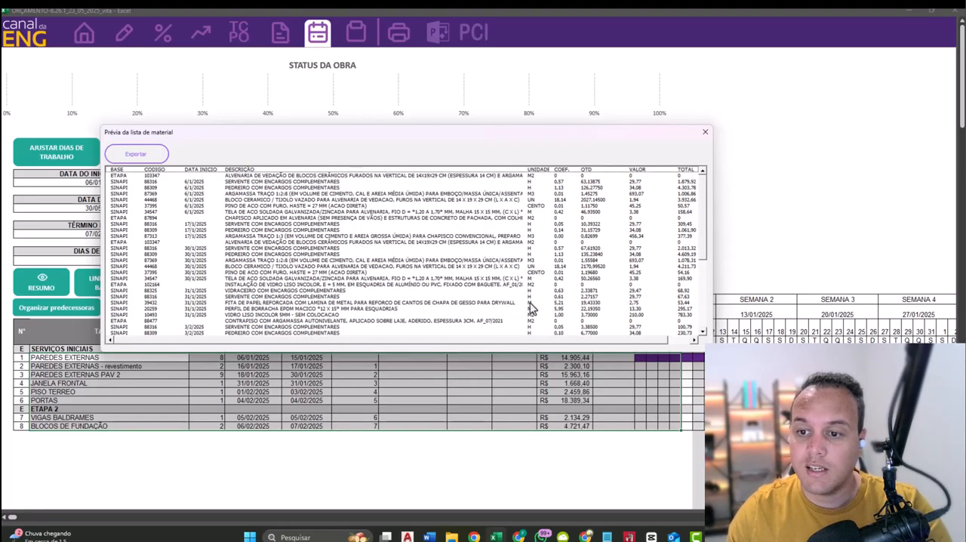
left_click(197, 188)
left_click(196, 236)
left_click(200, 276)
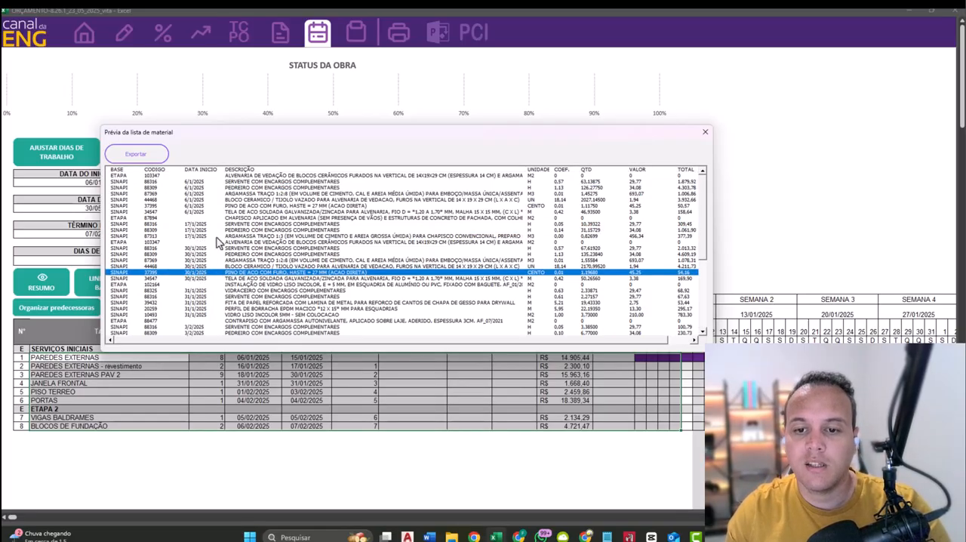
left_click(194, 188)
left_click(192, 182)
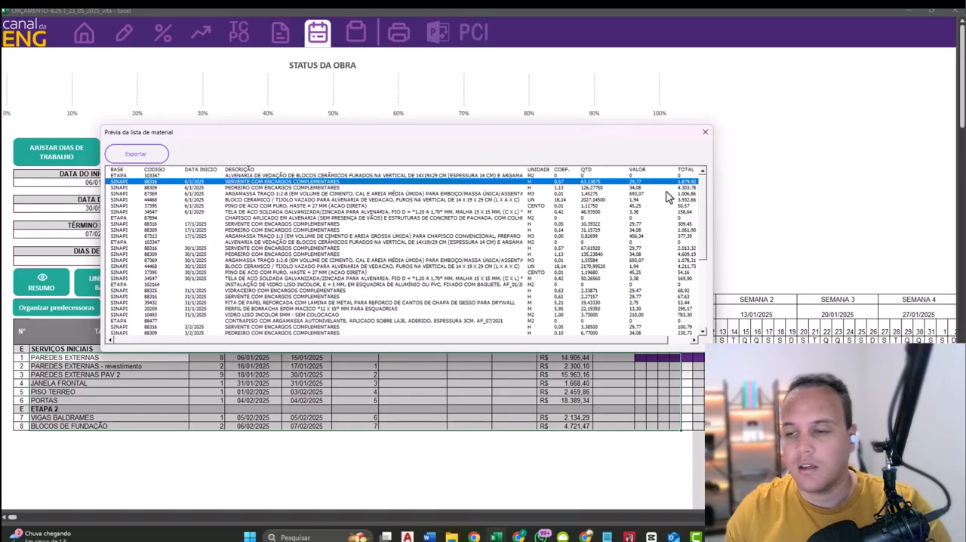
left_click_drag(601, 132, 677, 198)
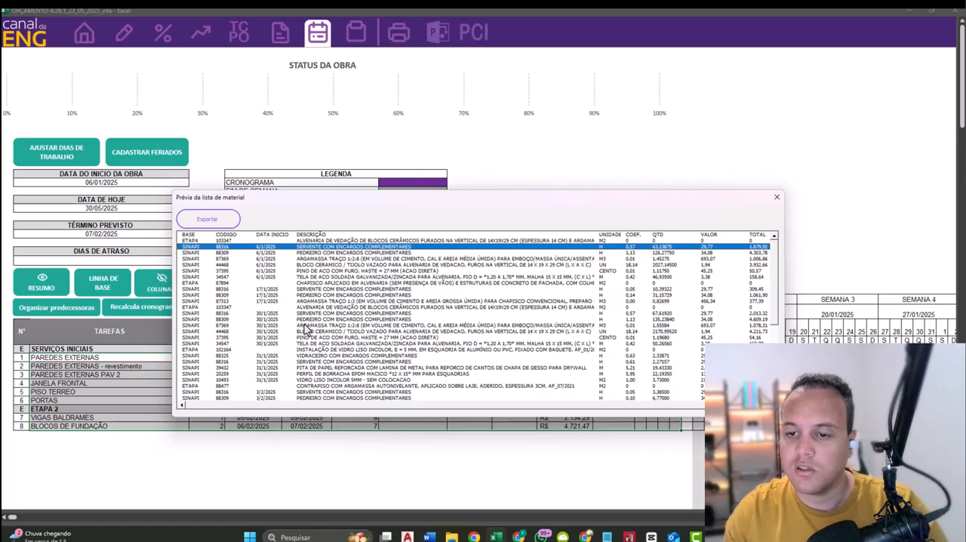
left_click(270, 271)
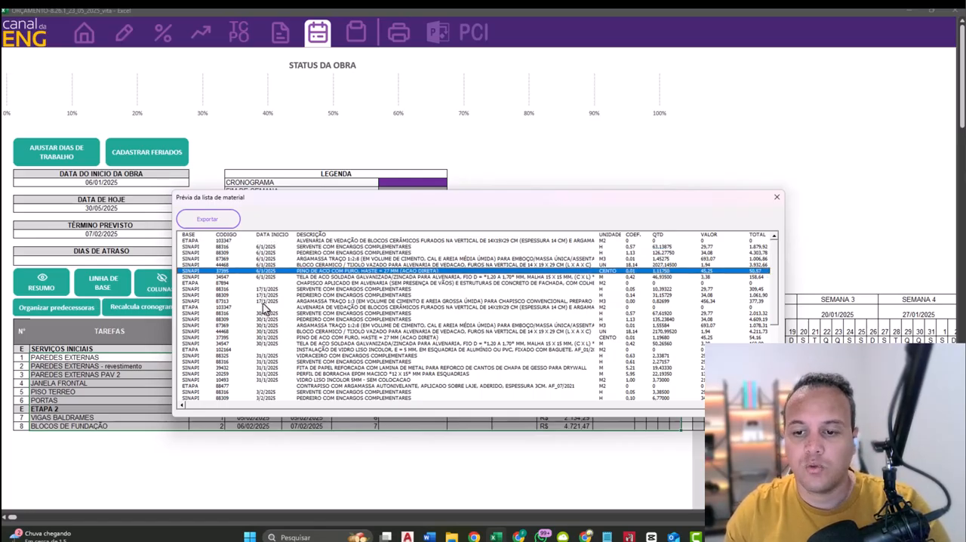
- Examine the masonry and roughcast inputs with their start dates in the material list preview and close it
left_click(268, 289)
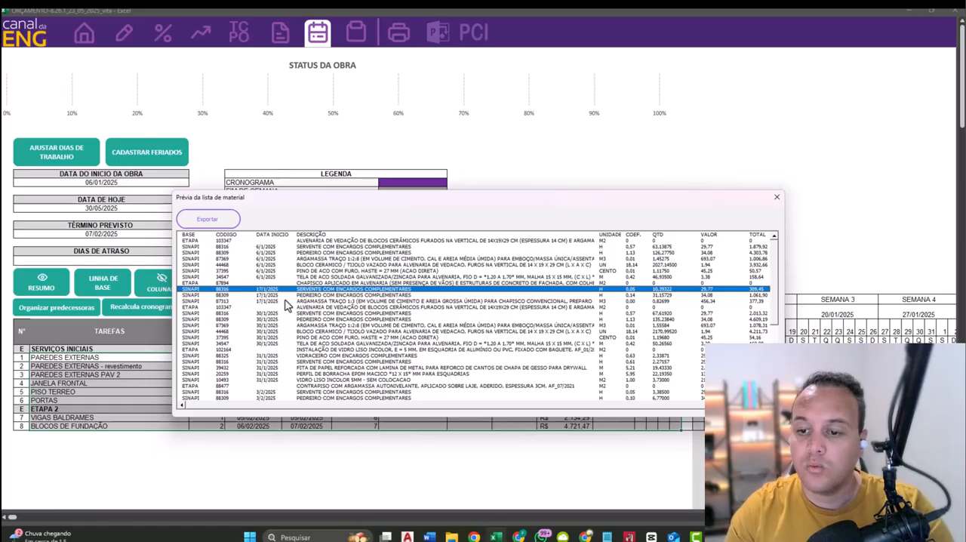
left_click(287, 301)
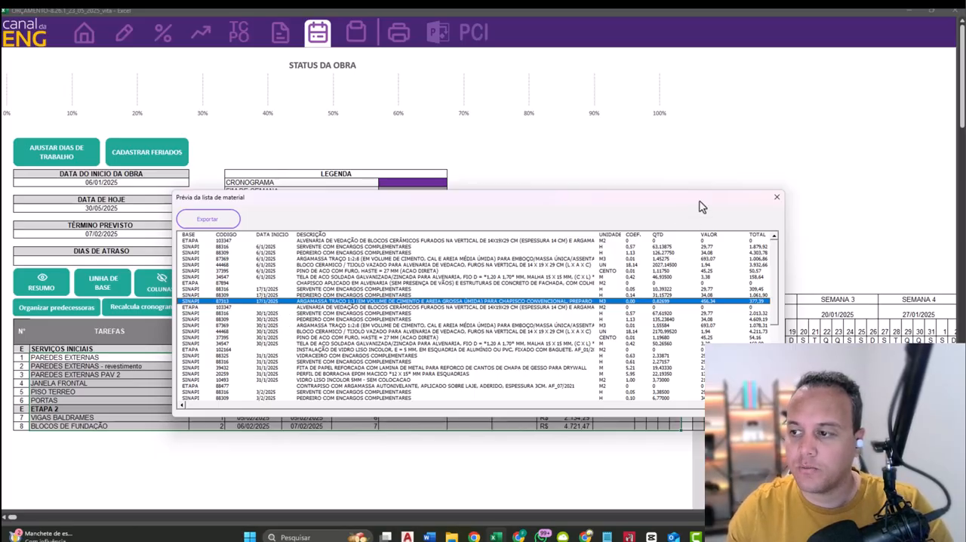
left_click(776, 198)
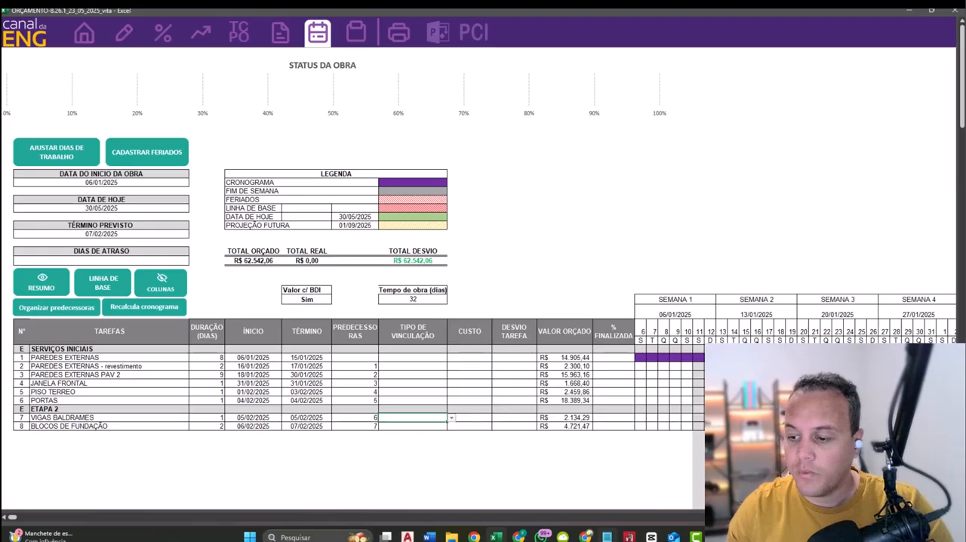
- Switch to the Canal da Engenharia PDF takeoff page and review the foundation plan with its list of measurements
left_click(585, 537)
left_click(528, 482)
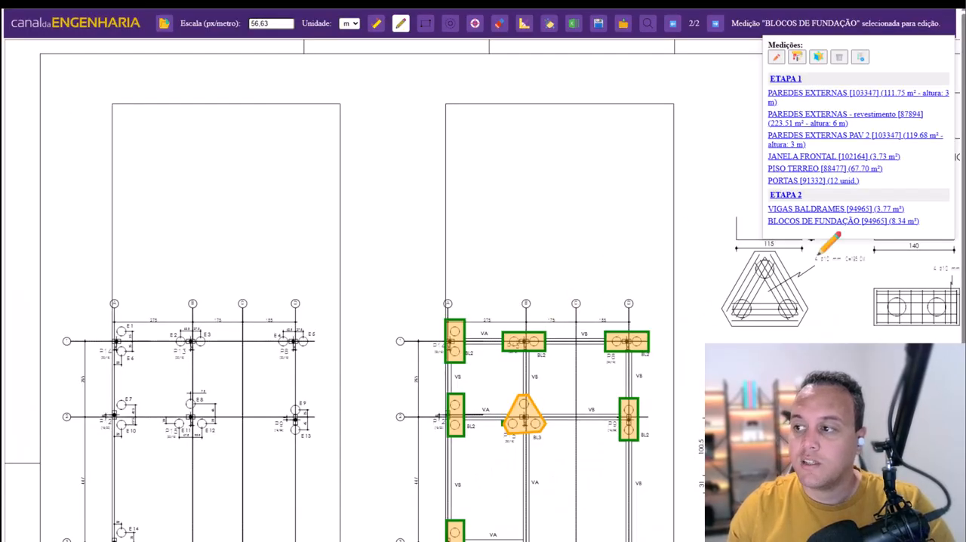
scroll(668, 345, "down", 3)
scroll(629, 312, "up", 2)
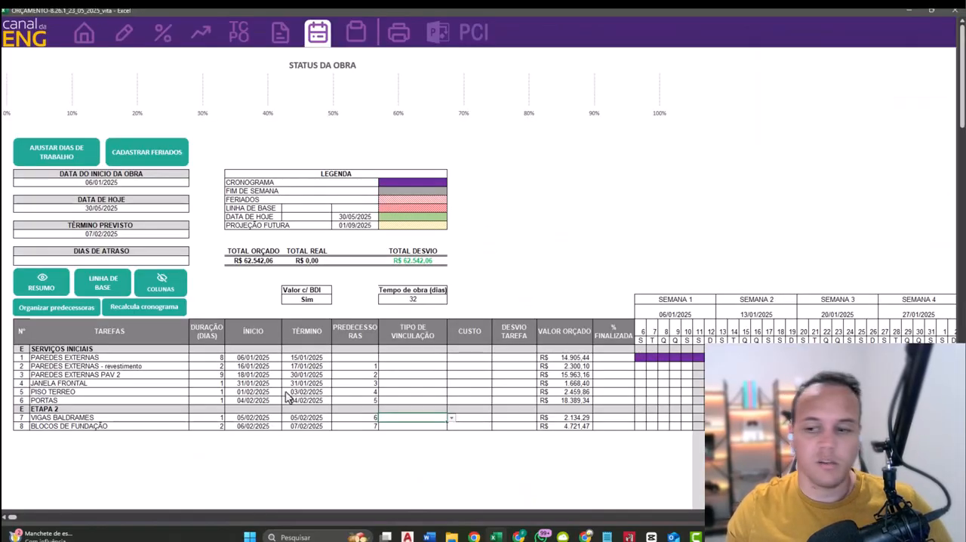
- In the Excel budget sheet, generate an automatic CASA budget for a flat lot 10 by 30, entering the total construction area and a ground-floor area of 100
left_click(124, 34)
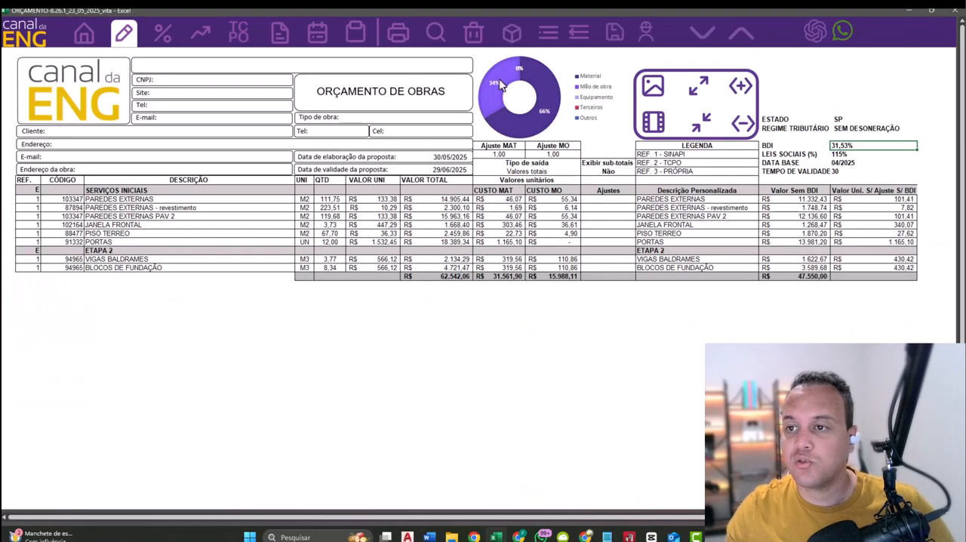
left_click(512, 35)
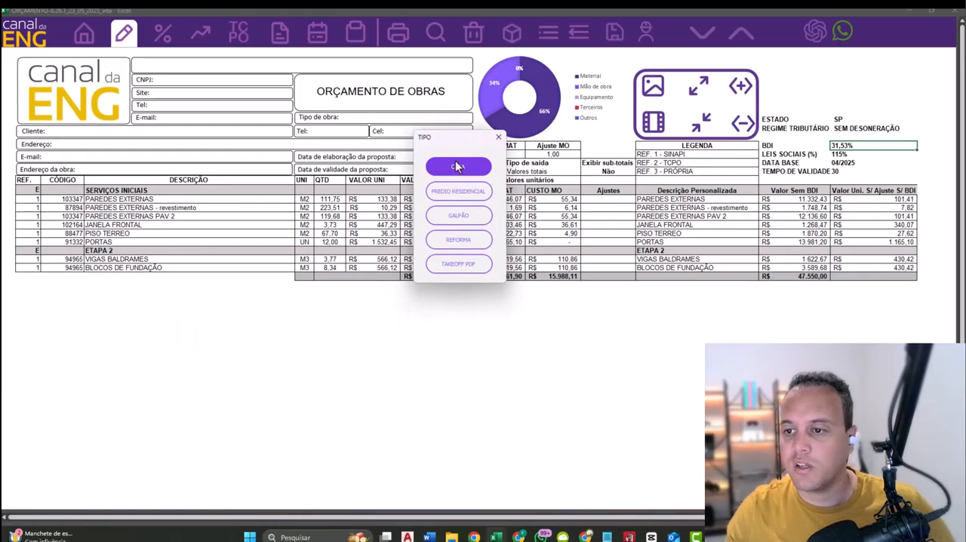
left_click(457, 166)
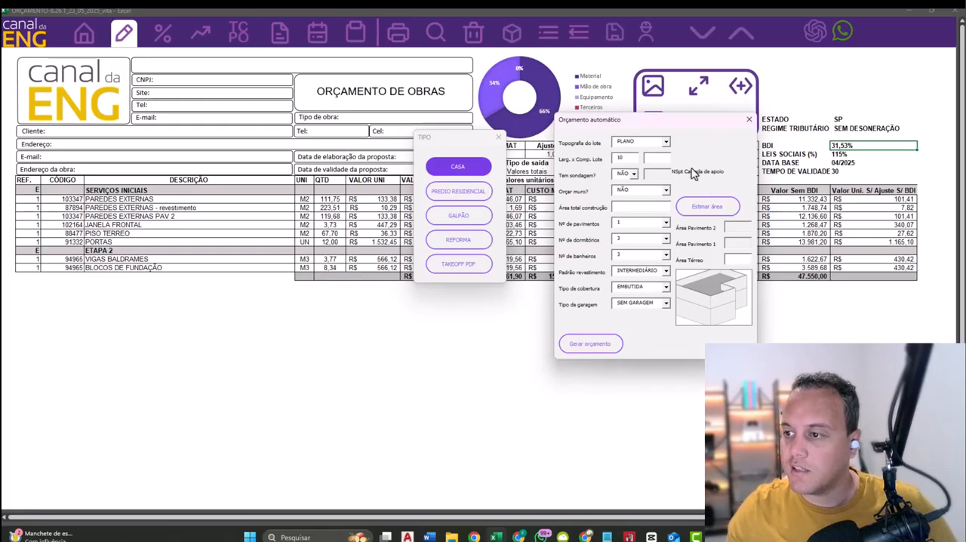
left_click(663, 157)
type("30")
left_click(661, 207)
type("100")
left_click(745, 259)
type("100")
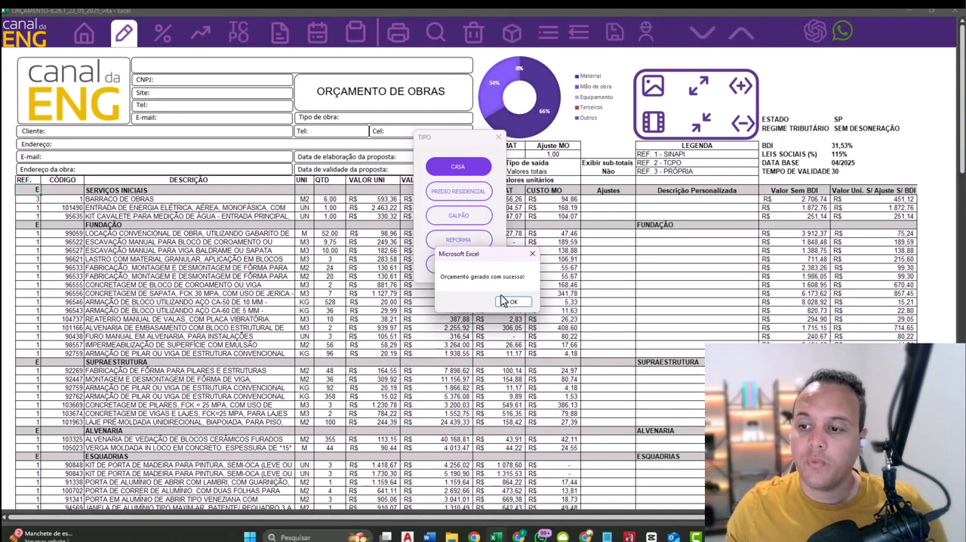
left_click(509, 301)
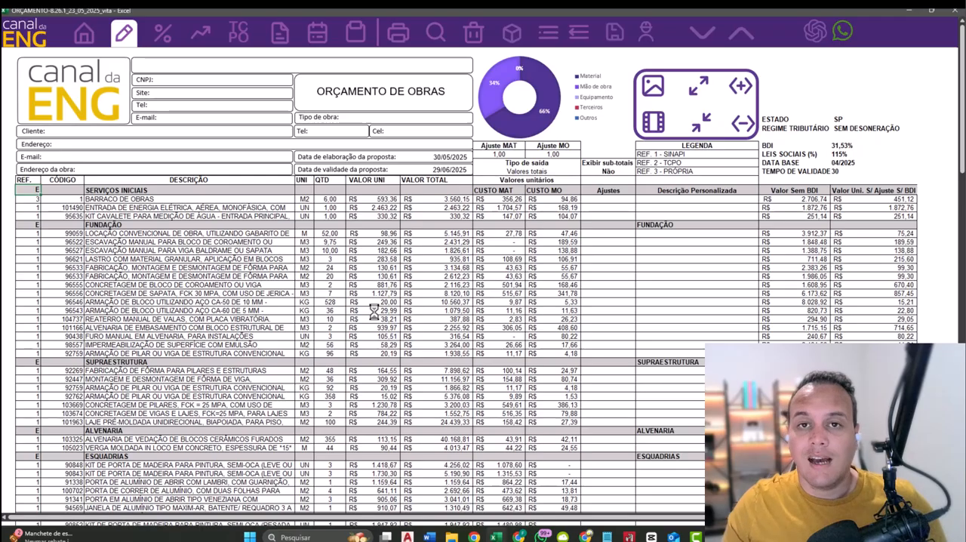